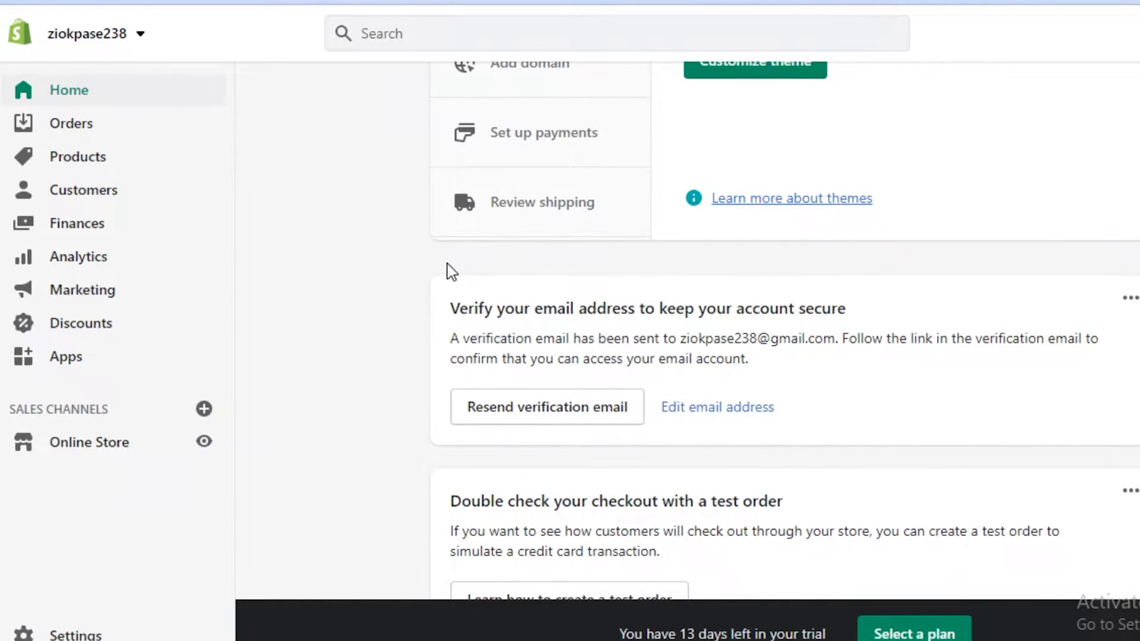
# - Look over the home page and dismiss the banner promoting a monthly or multi-year plan
pyautogui.scroll(-8, 451, 273)
pyautogui.scroll(8, 359, 323)
pyautogui.scroll(7, 358, 323)
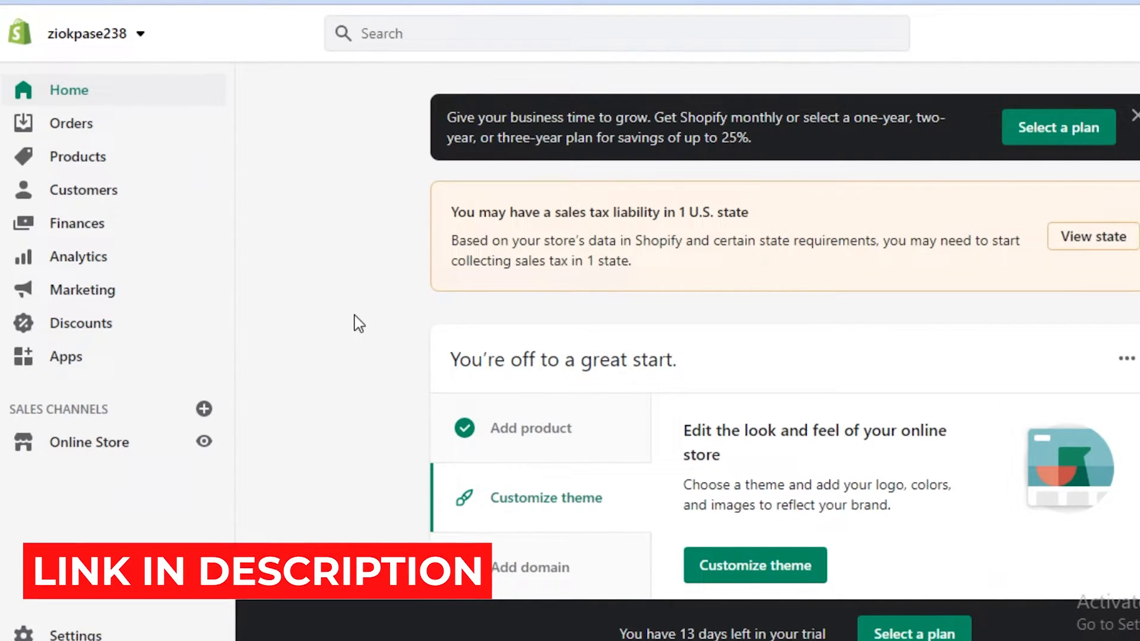
pyautogui.click(1135, 116)
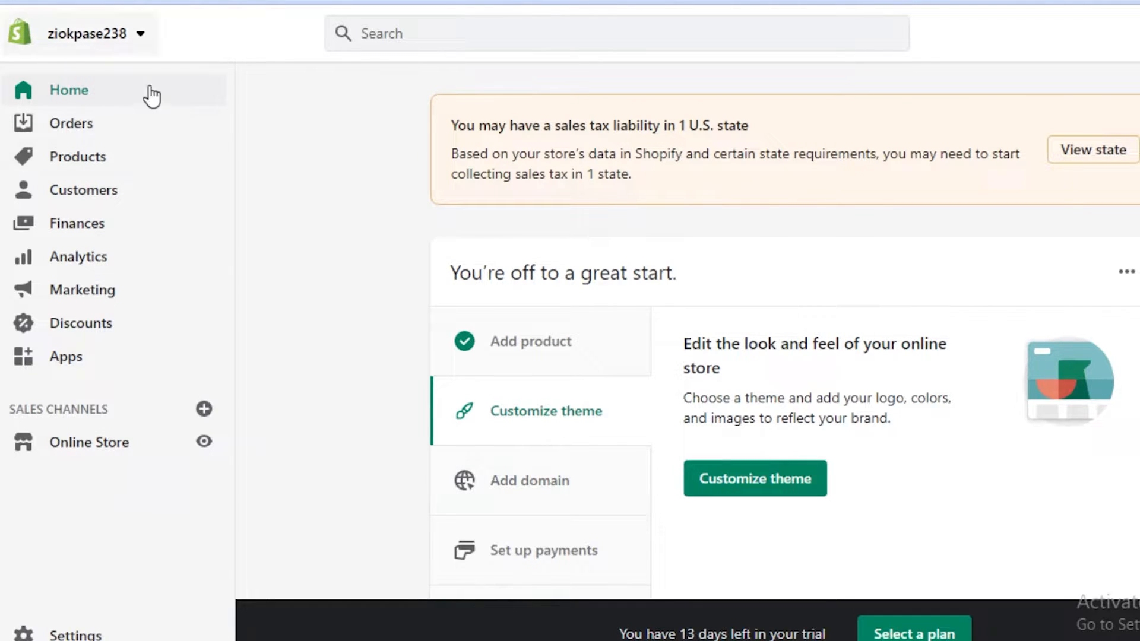
# - Add a new product titled "KITKAT CAKE" with the description "1 POUND CAKE"
pyautogui.click(83, 159)
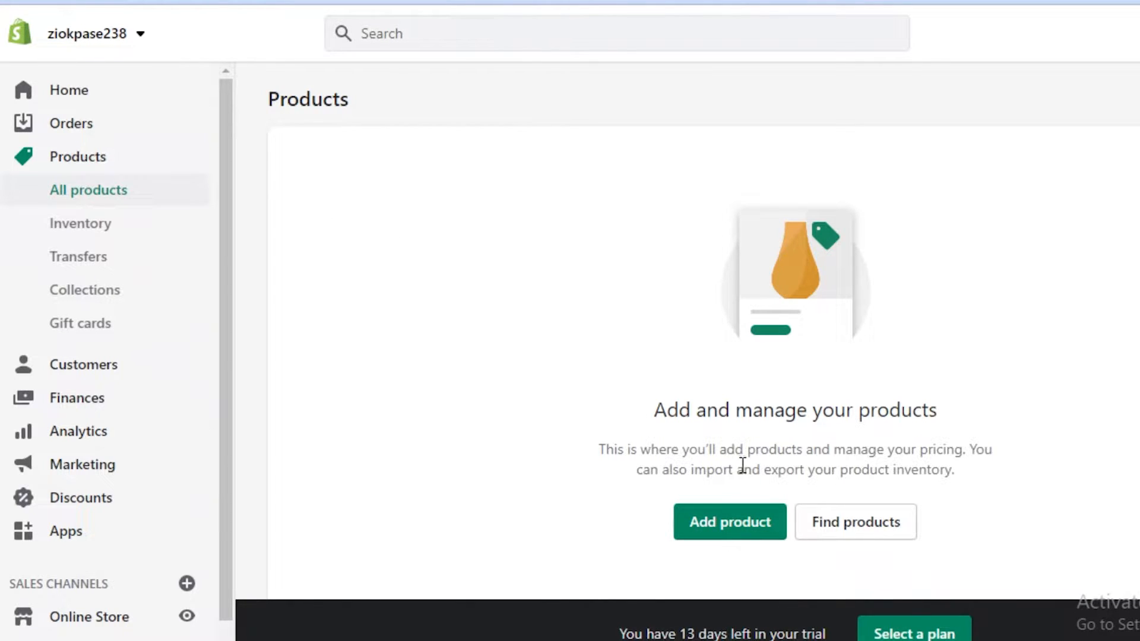
pyautogui.click(731, 531)
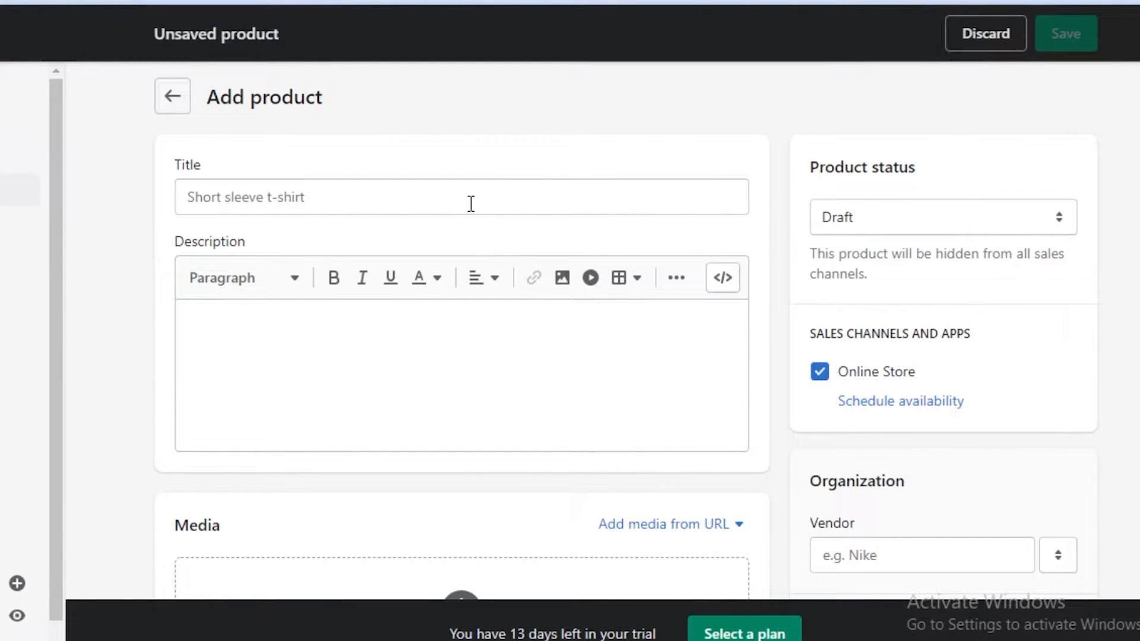
pyautogui.click(470, 203)
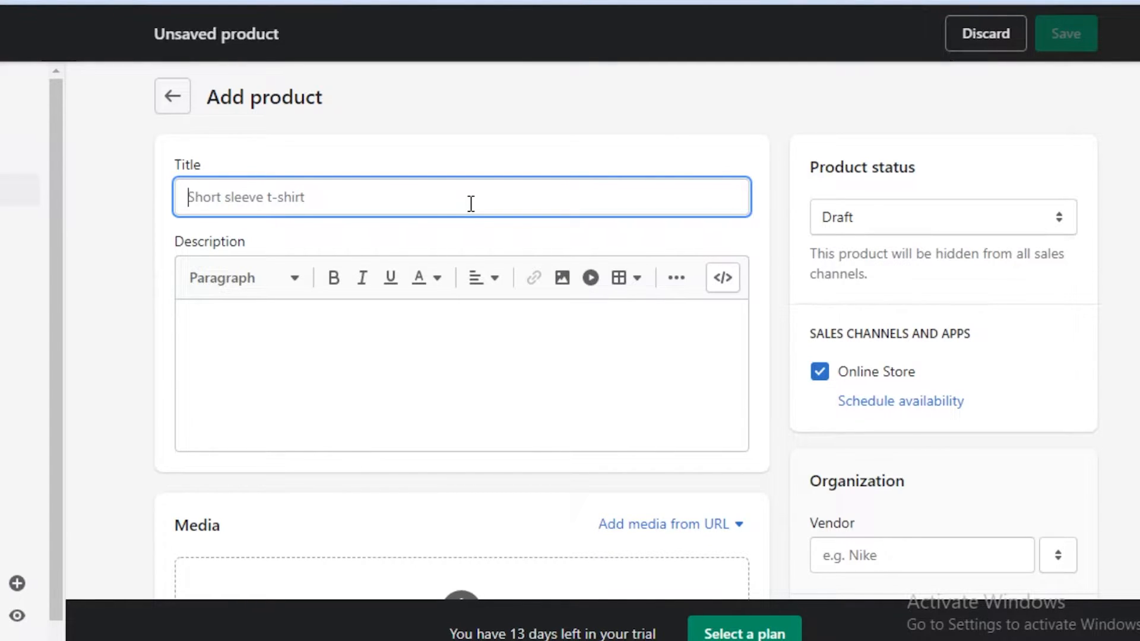
pyautogui.scroll(-2, 471, 204)
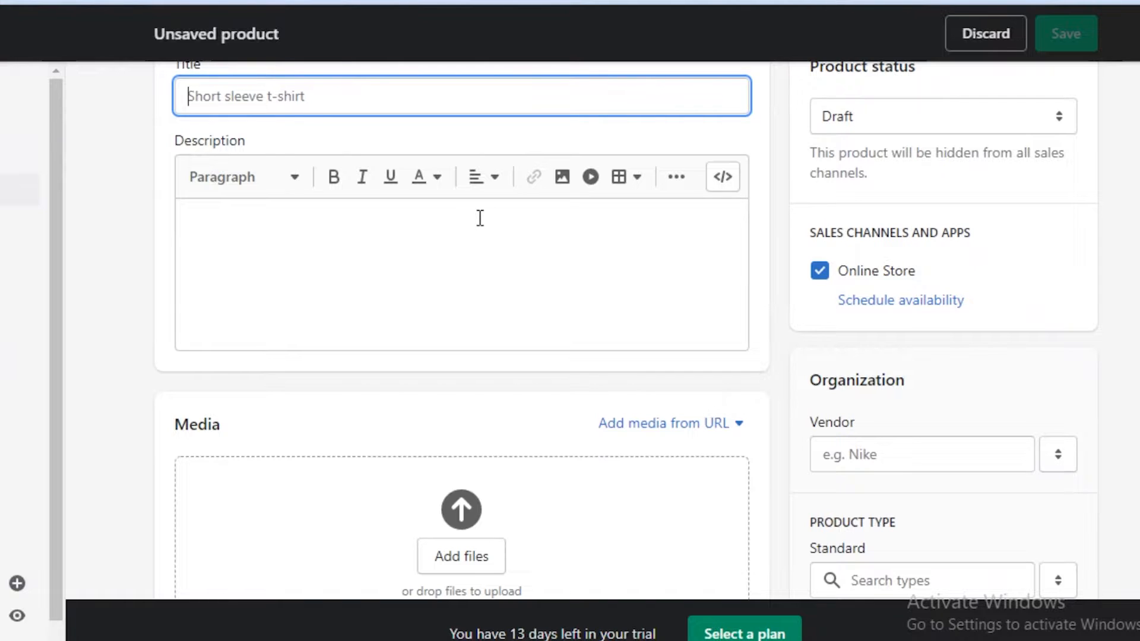
pyautogui.scroll(2, 479, 218)
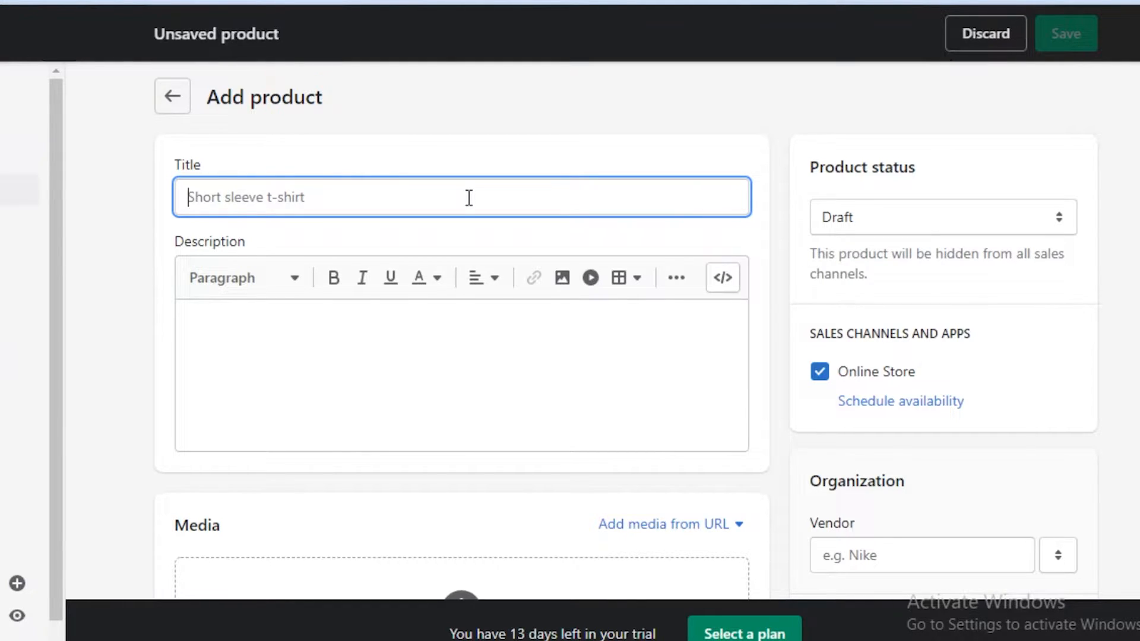
pyautogui.write('KITKAT CAKE')
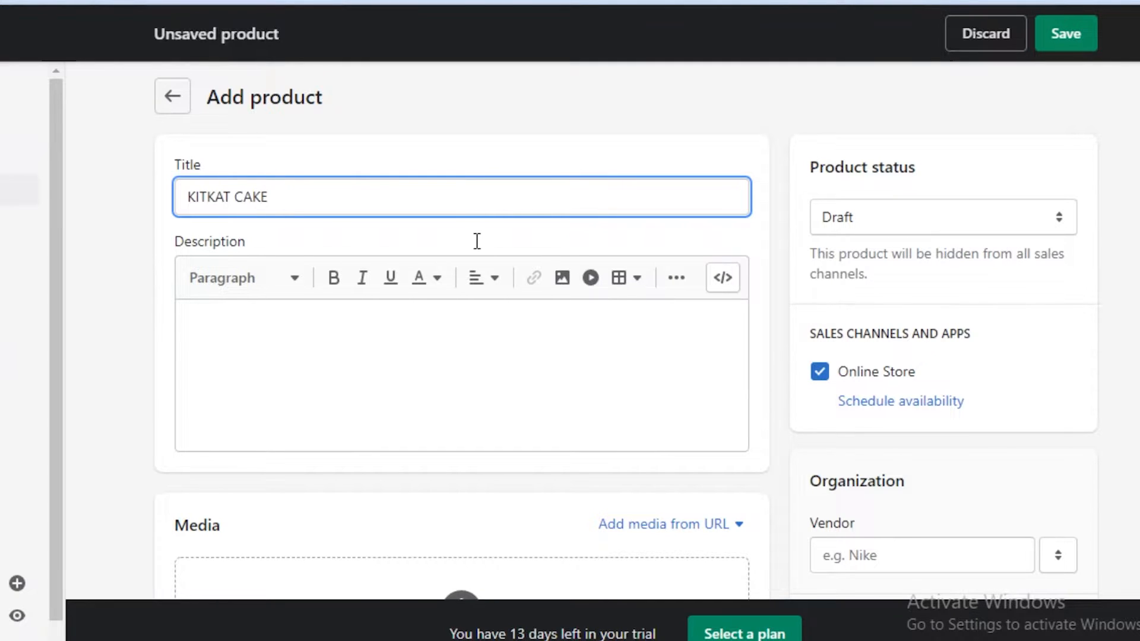
pyautogui.click(441, 407)
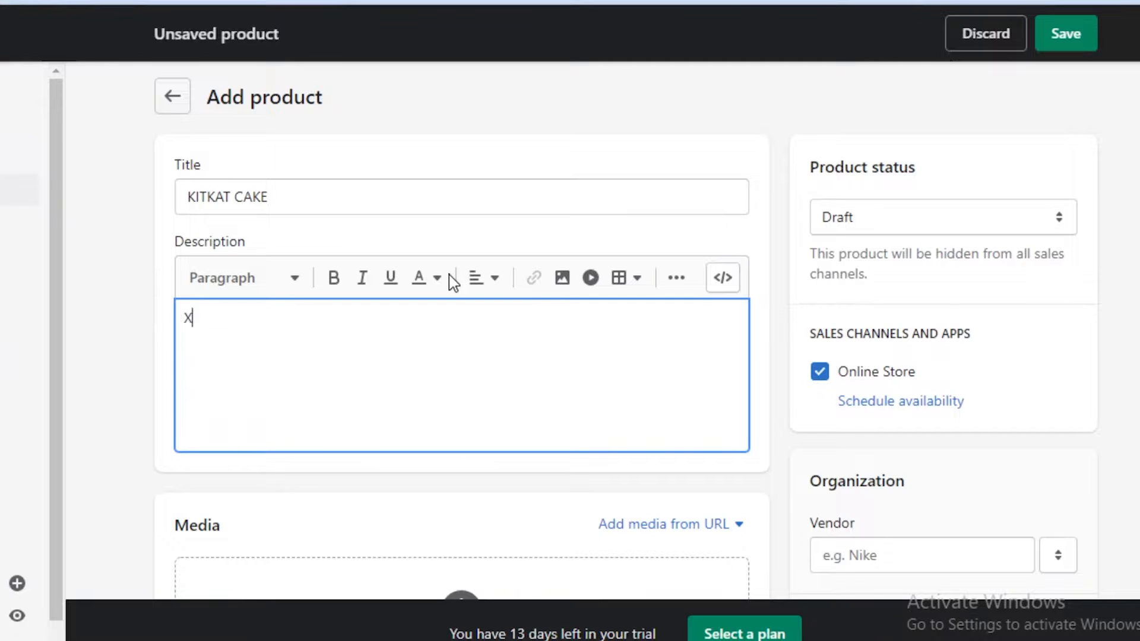
pyautogui.write('1 POUND CAKE')
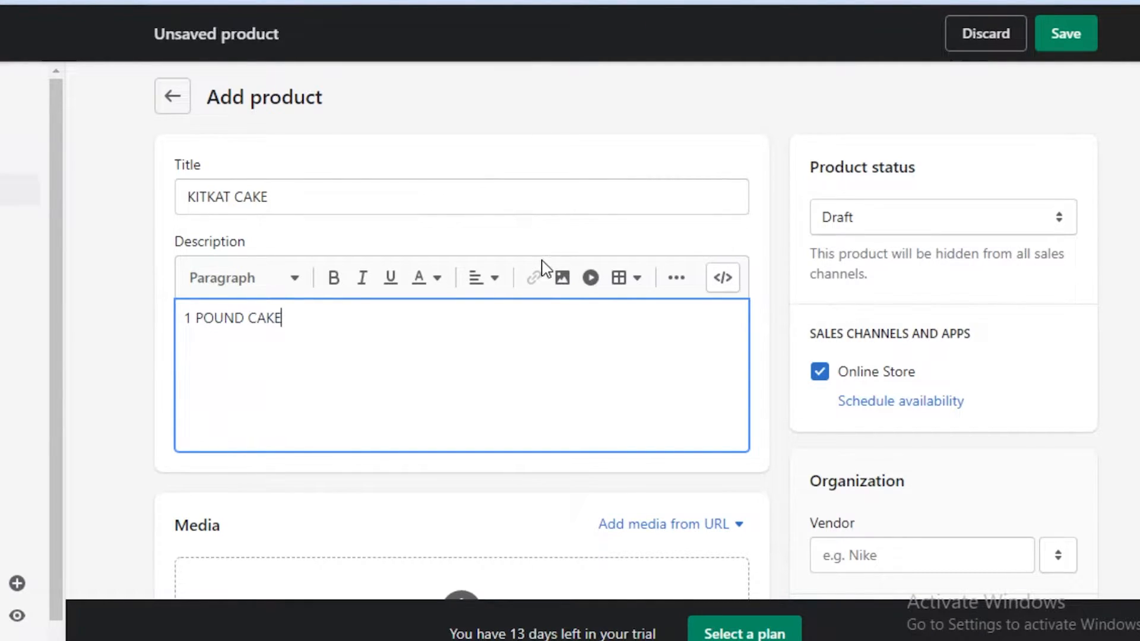
pyautogui.scroll(-3, 529, 295)
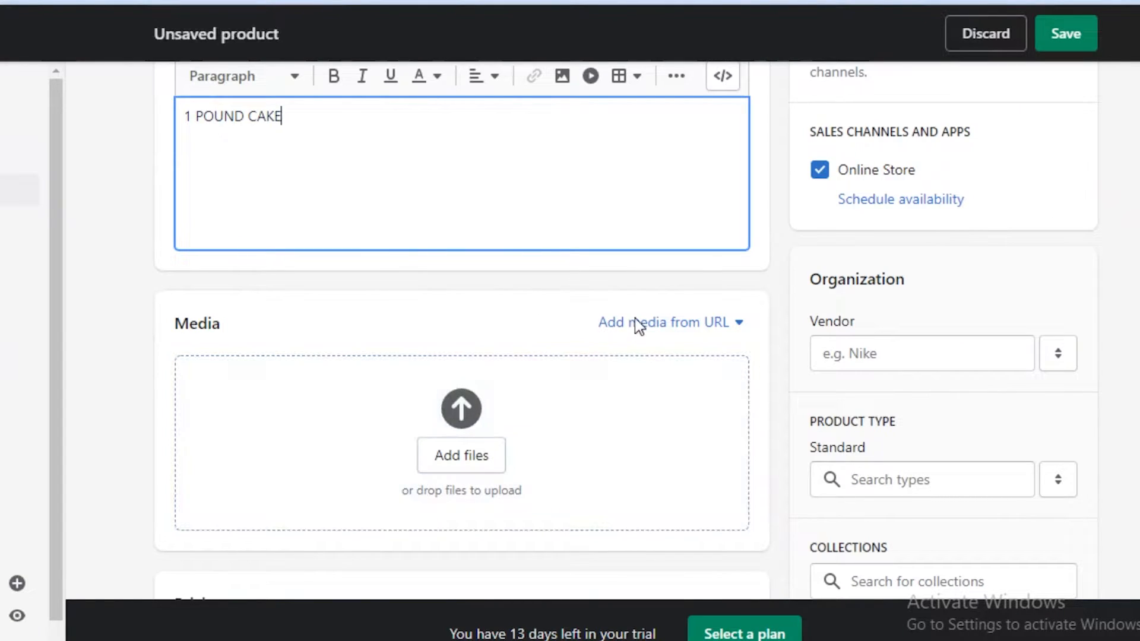
pyautogui.click(741, 326)
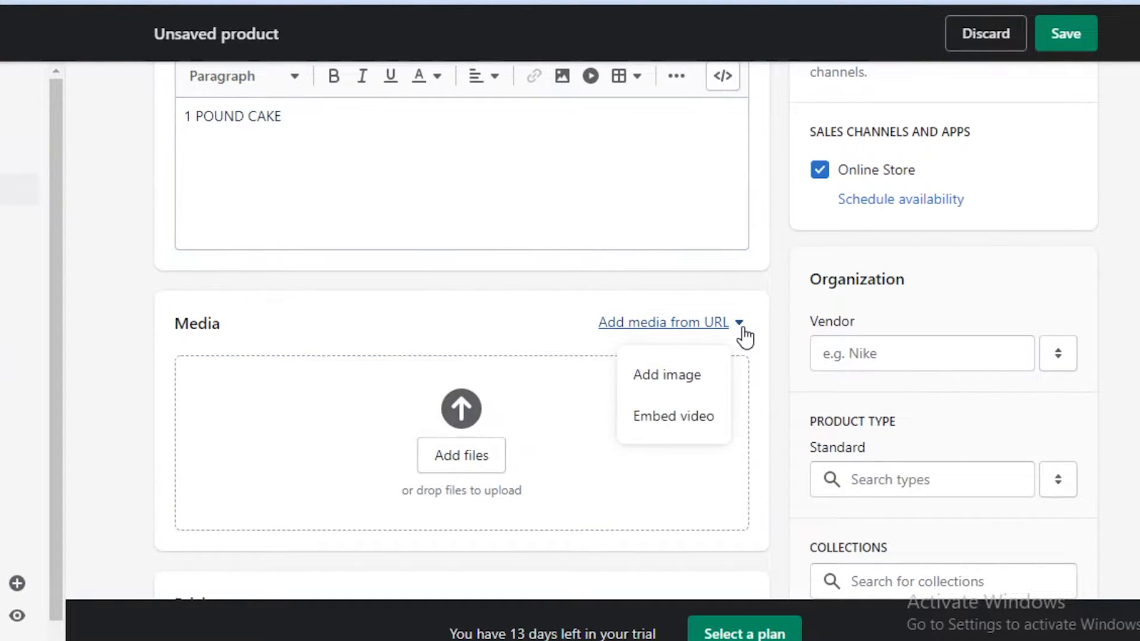
pyautogui.click(504, 309)
# - Set the product's price to $25.00 and its cost per item to $18.00, and check the resulting margin and profit
pyautogui.scroll(-6, 505, 309)
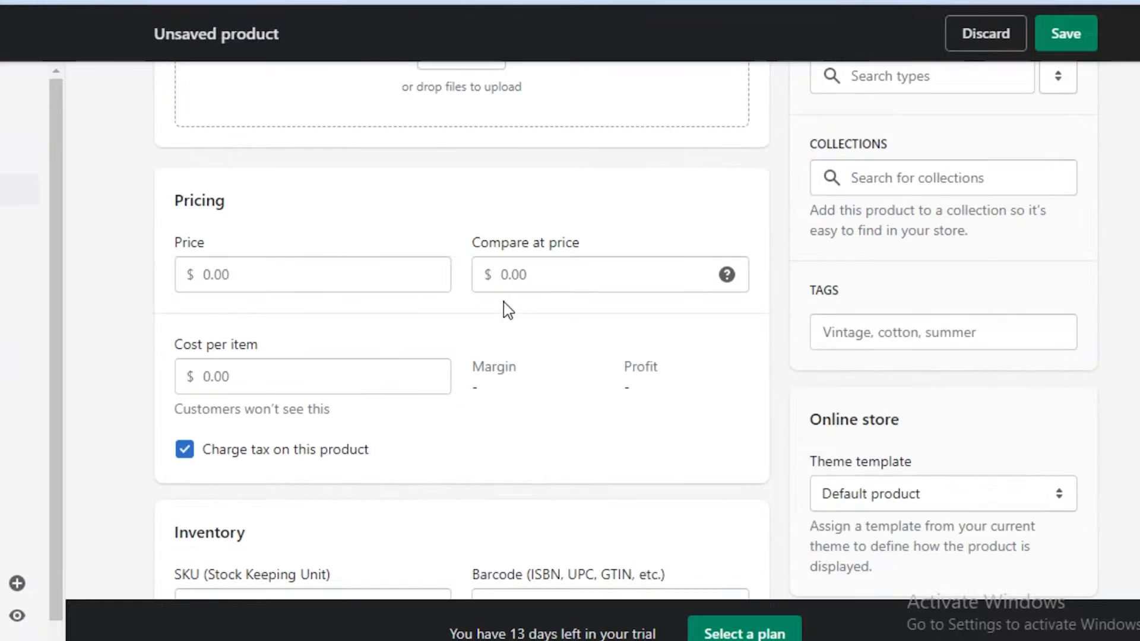
pyautogui.click(321, 265)
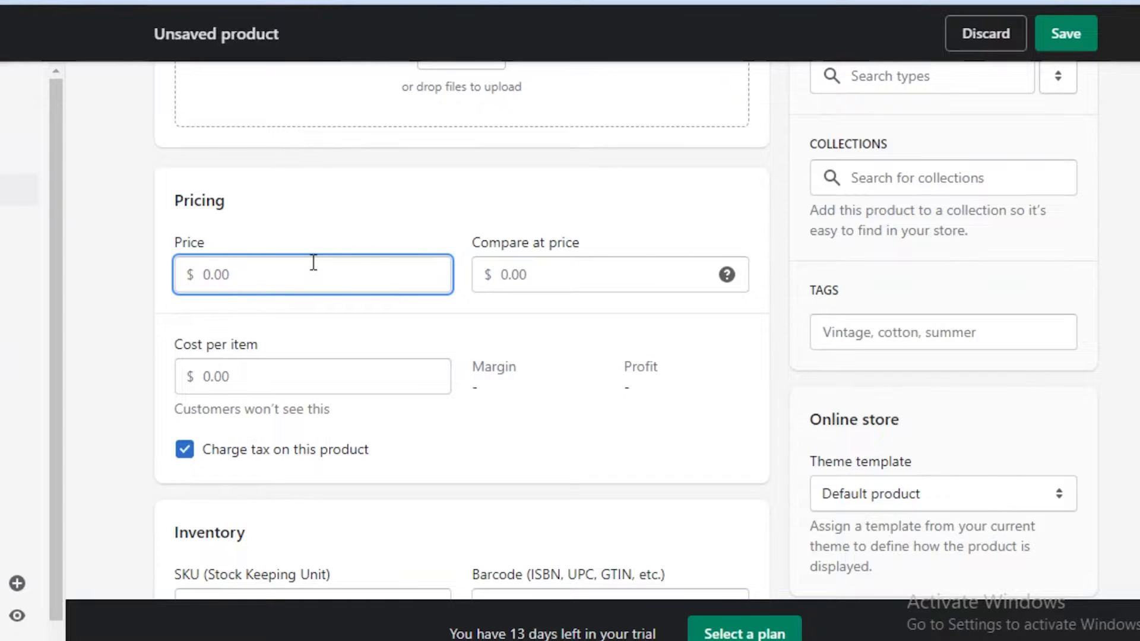
pyautogui.write('25')
pyautogui.click(263, 387)
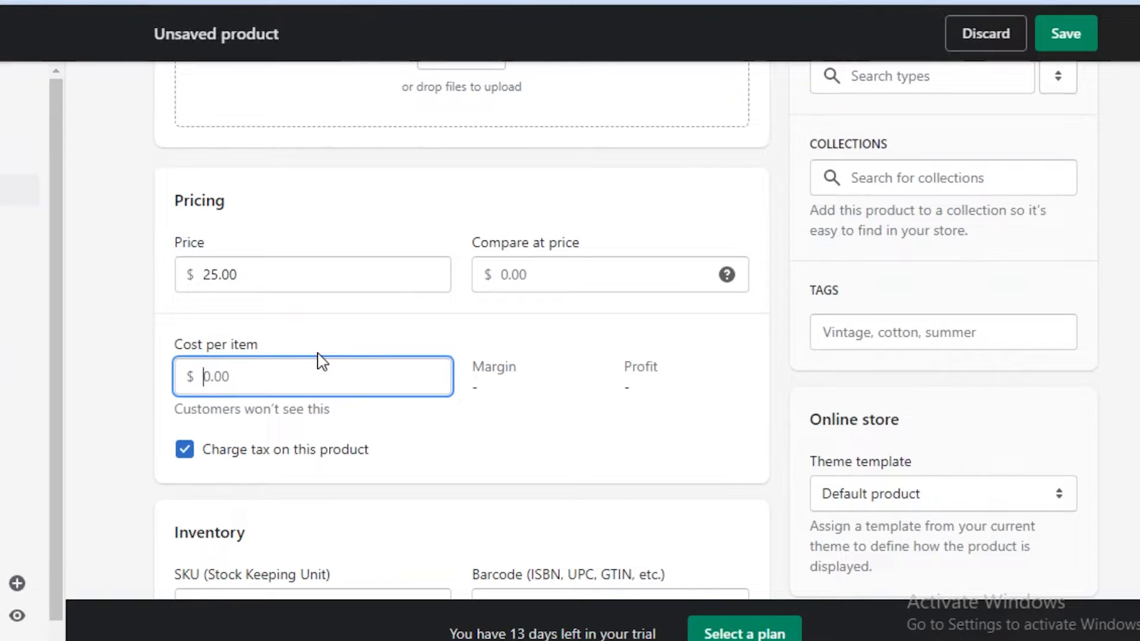
pyautogui.write('18')
pyautogui.click(514, 375)
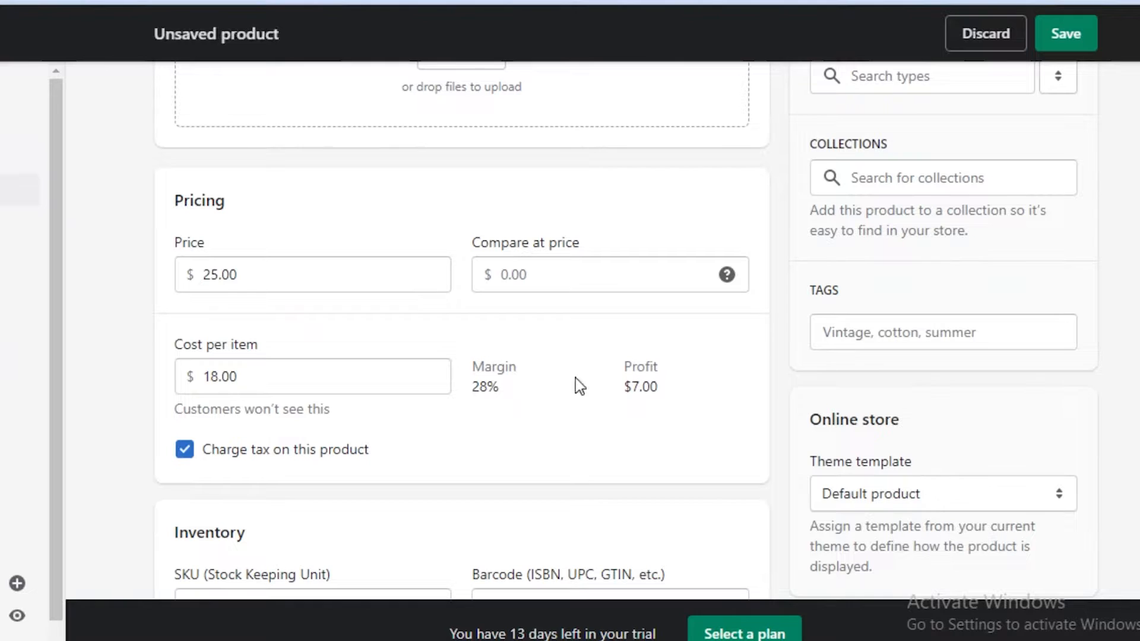
pyautogui.moveTo(624, 387); pyautogui.dragTo(660, 388)
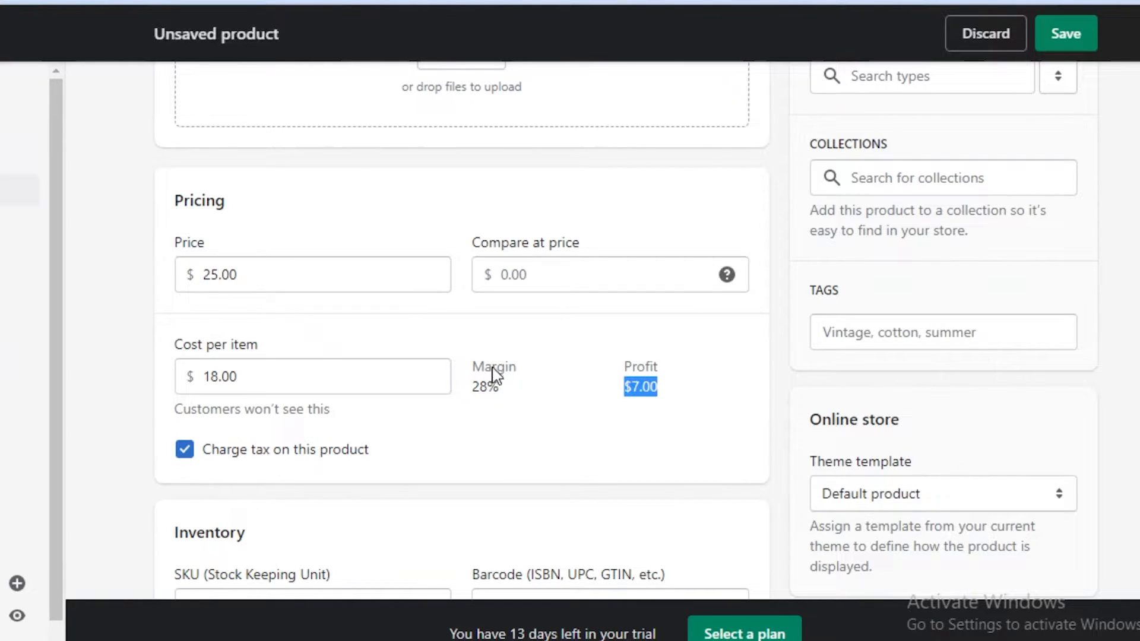
pyautogui.moveTo(483, 388); pyautogui.dragTo(506, 402)
pyautogui.click(504, 423)
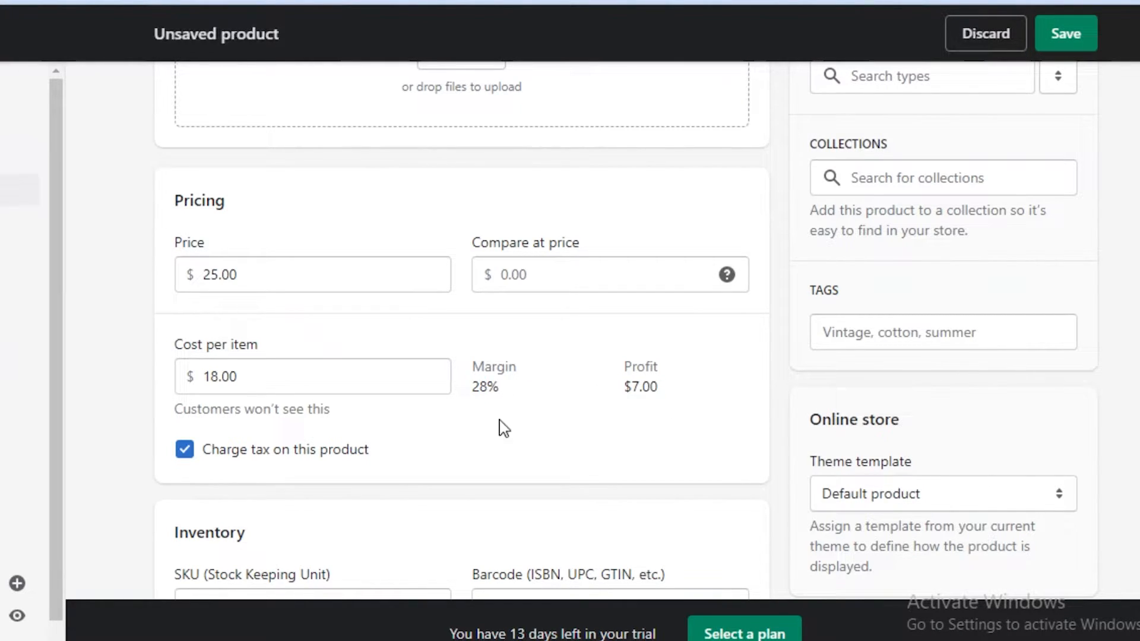
# - Turn off quantity tracking in the product's inventory settings
pyautogui.scroll(-5, 416, 410)
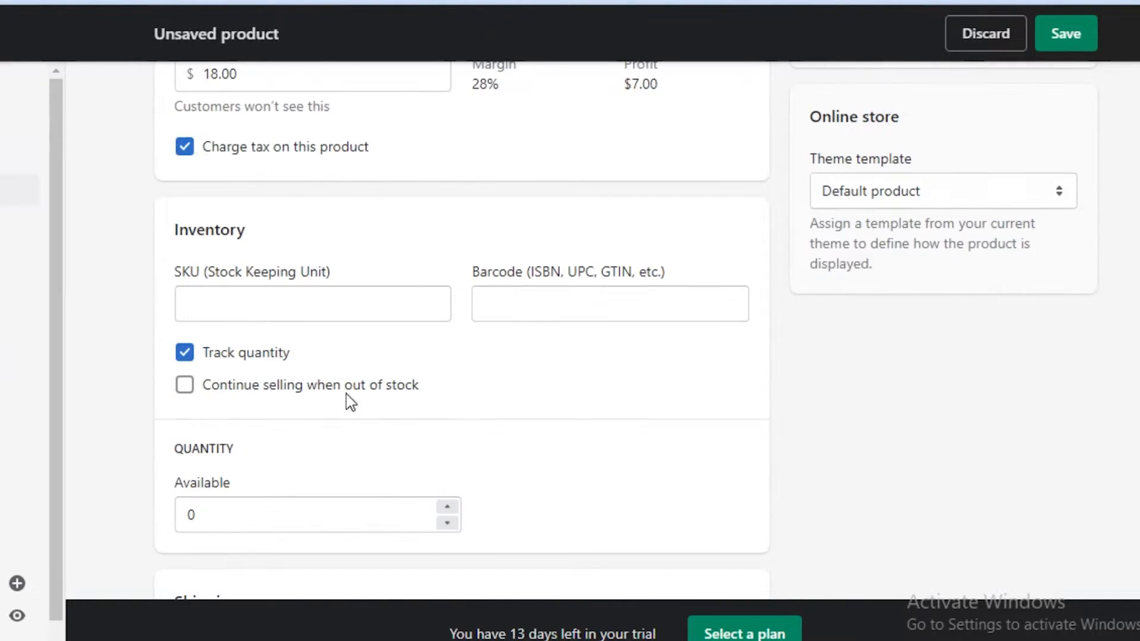
pyautogui.click(188, 349)
pyautogui.click(188, 349)
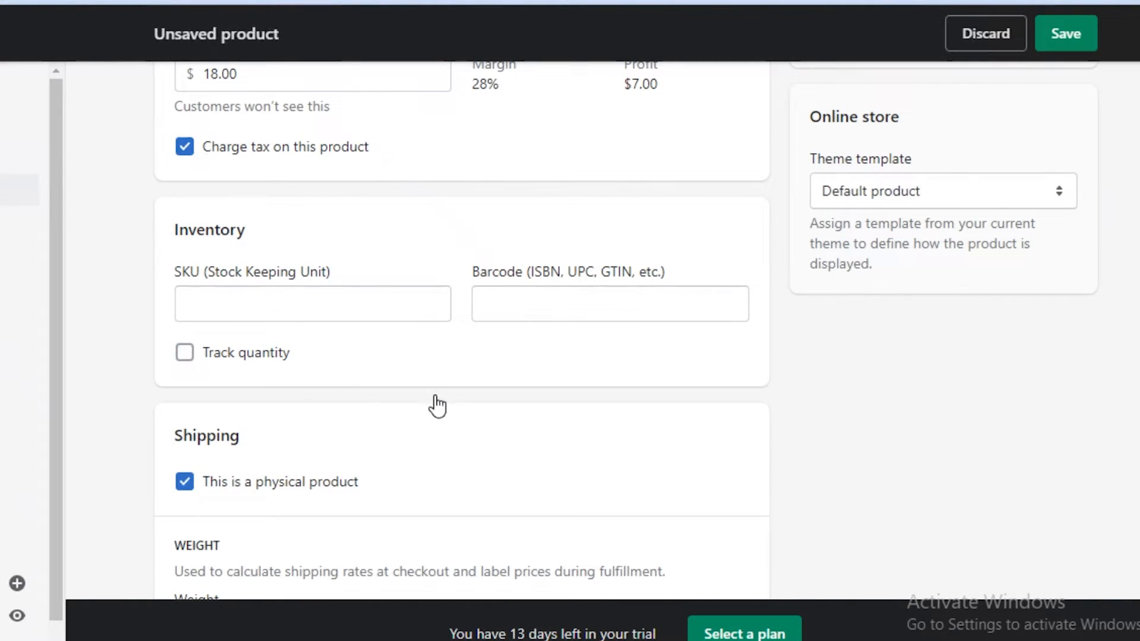
pyautogui.click(212, 352)
# - Review the product's shipping weight, customs information, options and search engine listing preview without changing them
pyautogui.scroll(-2, 172, 398)
pyautogui.scroll(-2, 267, 428)
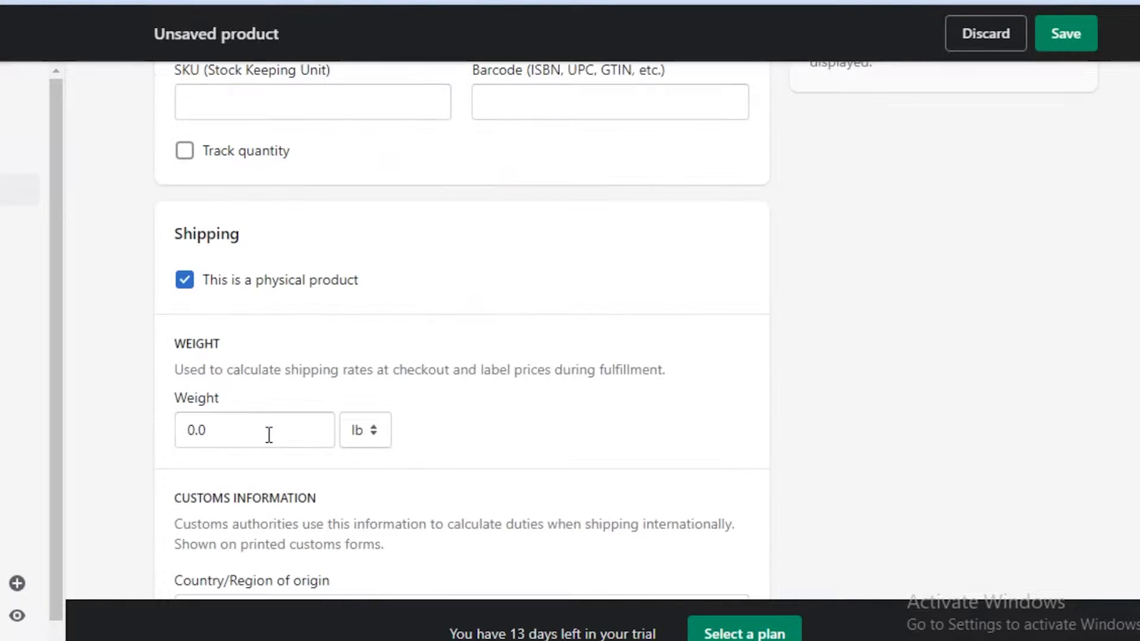
pyautogui.click(269, 438)
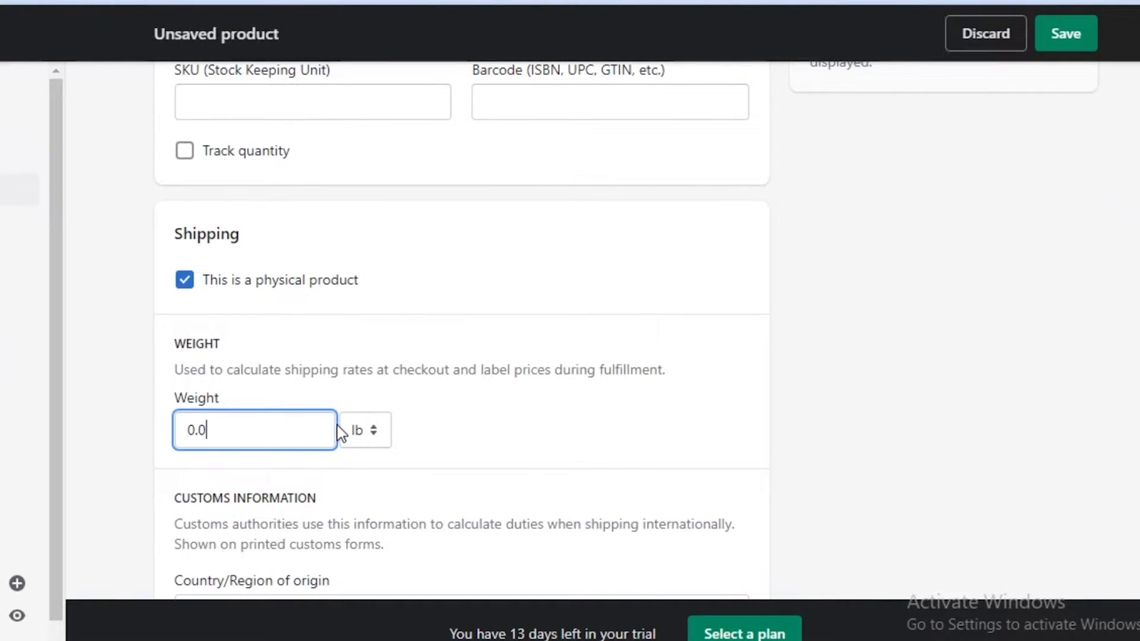
pyautogui.click(619, 337)
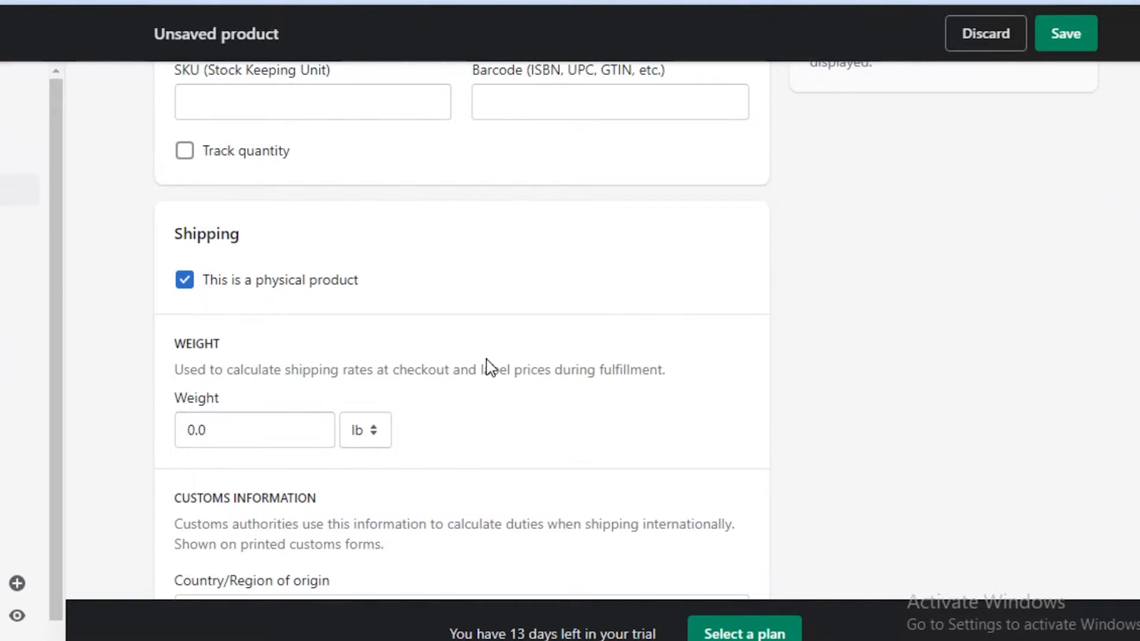
pyautogui.scroll(-7, 488, 368)
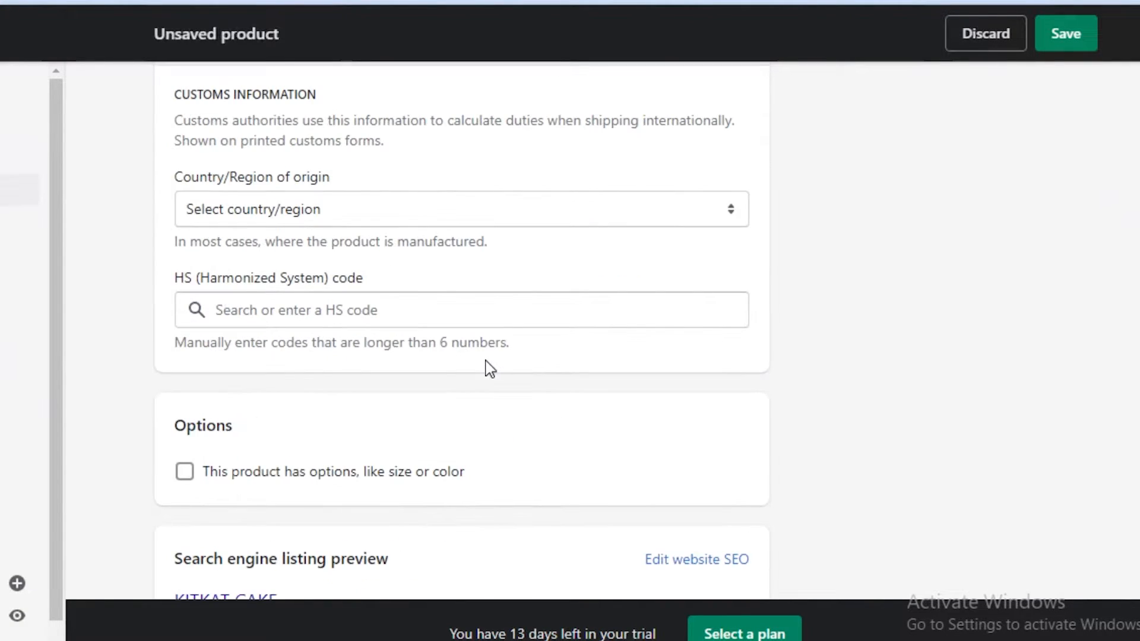
pyautogui.scroll(-2, 489, 368)
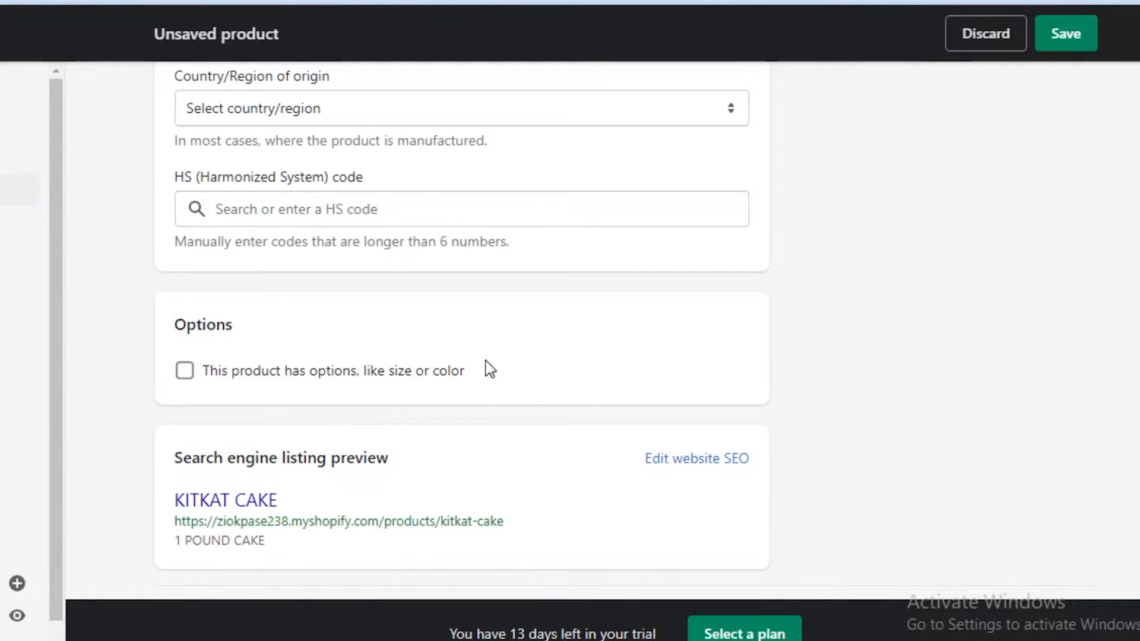
pyautogui.scroll(-2, 488, 368)
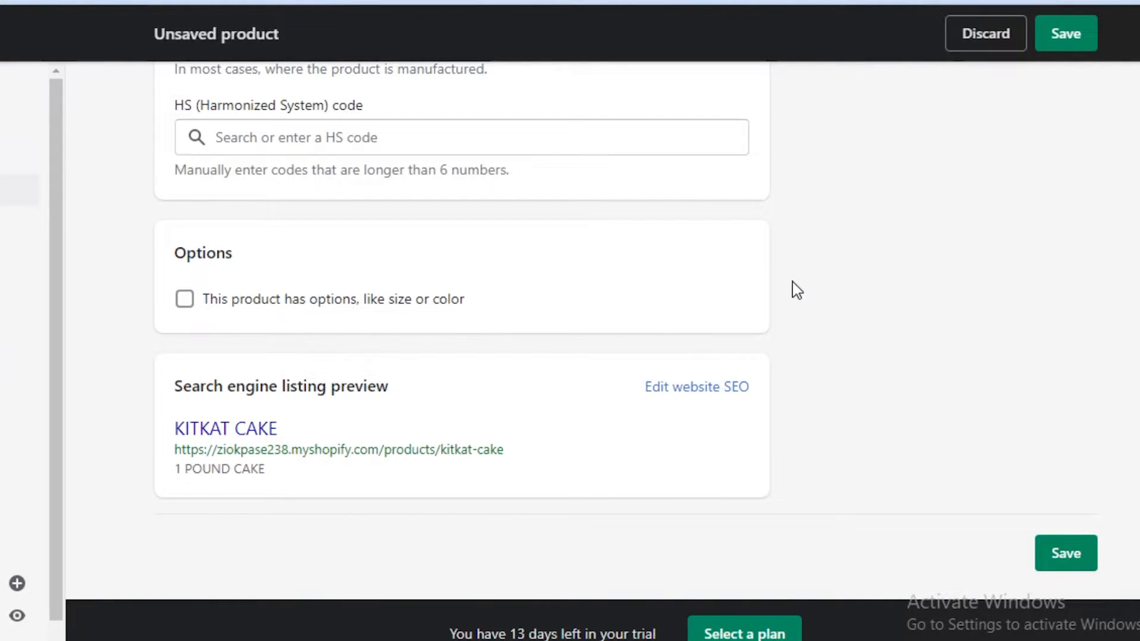
pyautogui.scroll(11, 792, 290)
pyautogui.scroll(15, 854, 237)
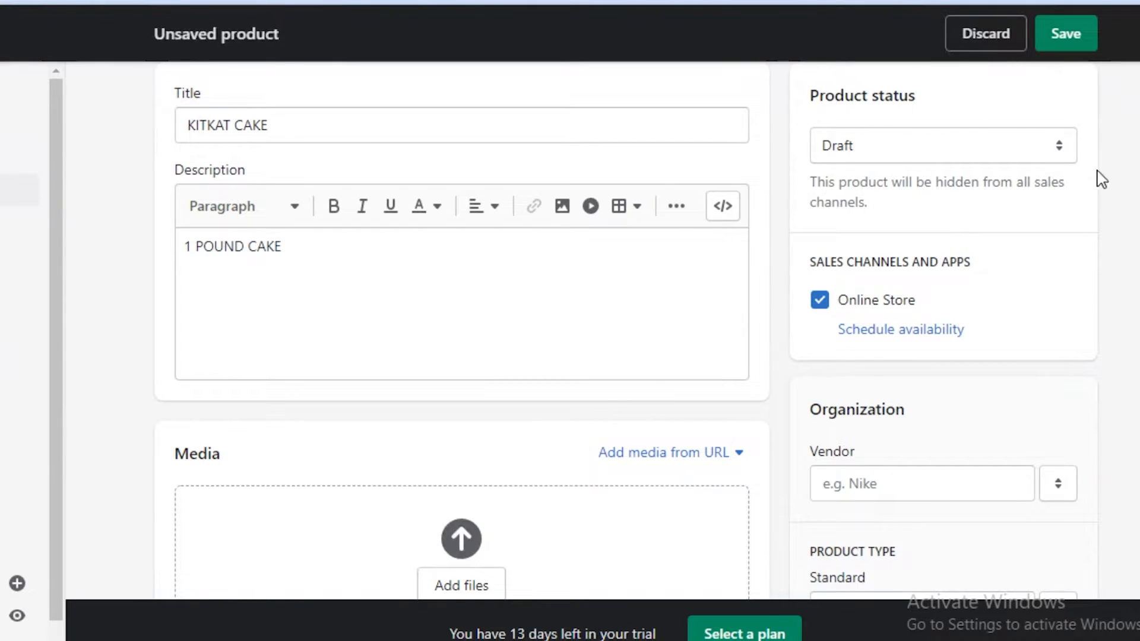
# - Save the KITKAT CAKE product as a draft and return to the list of all products
pyautogui.scroll(-5, 705, 282)
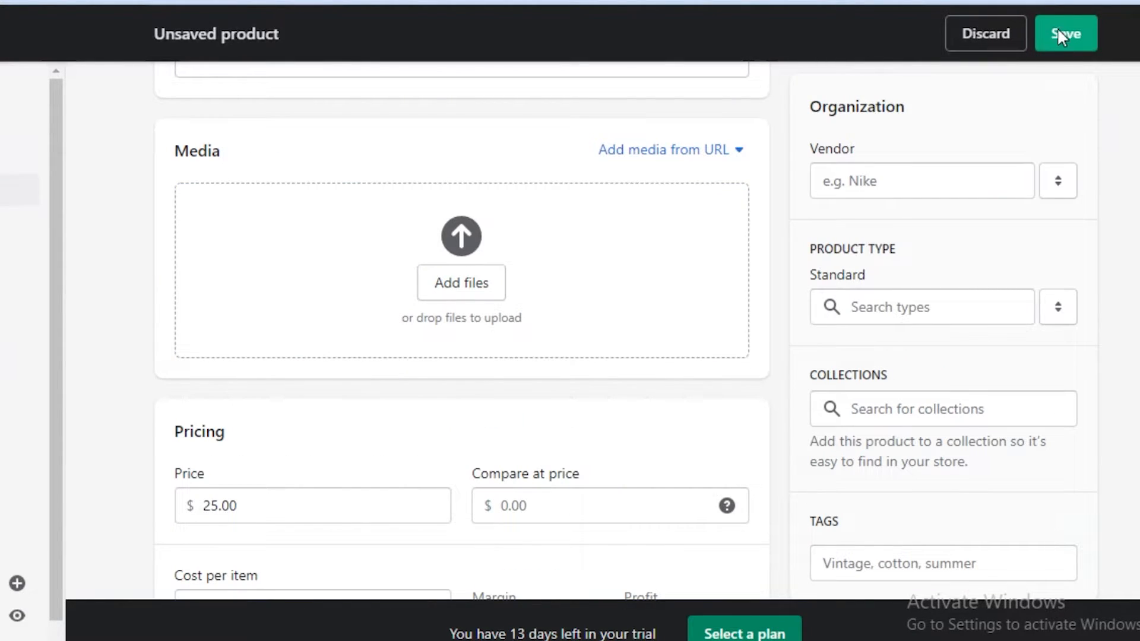
pyautogui.click(1059, 36)
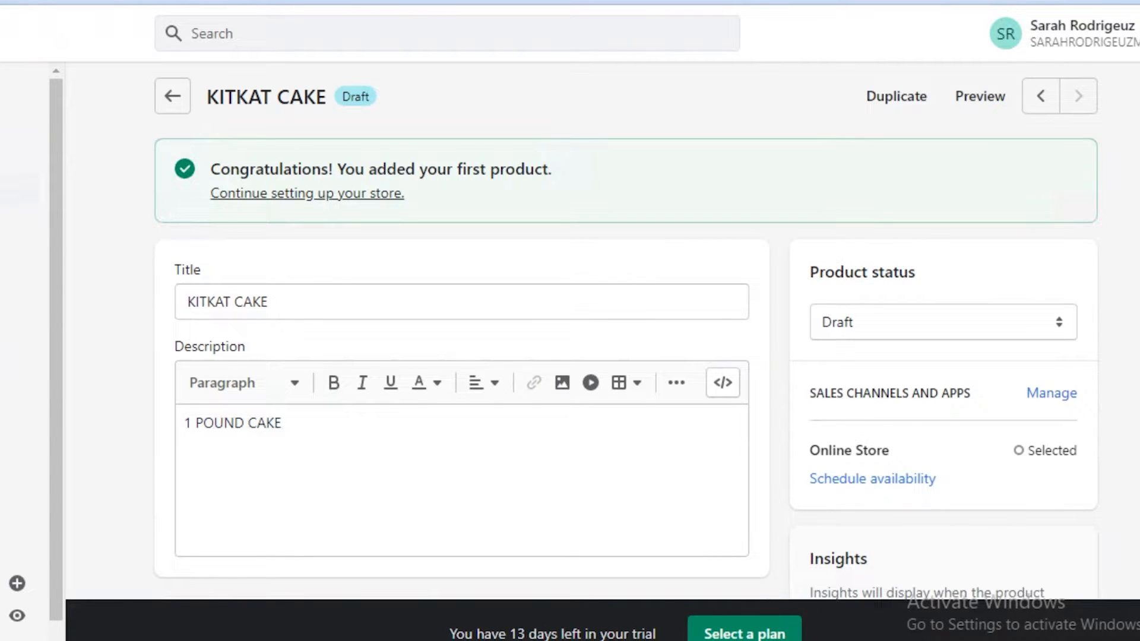
pyautogui.click(17, 190)
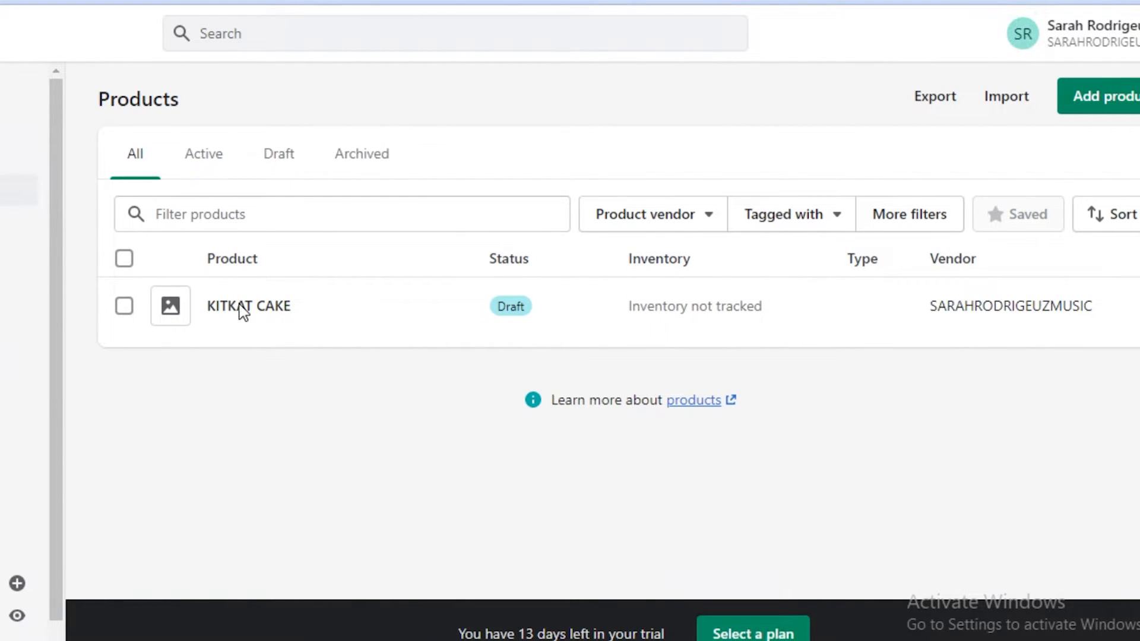
pyautogui.click(1100, 95)
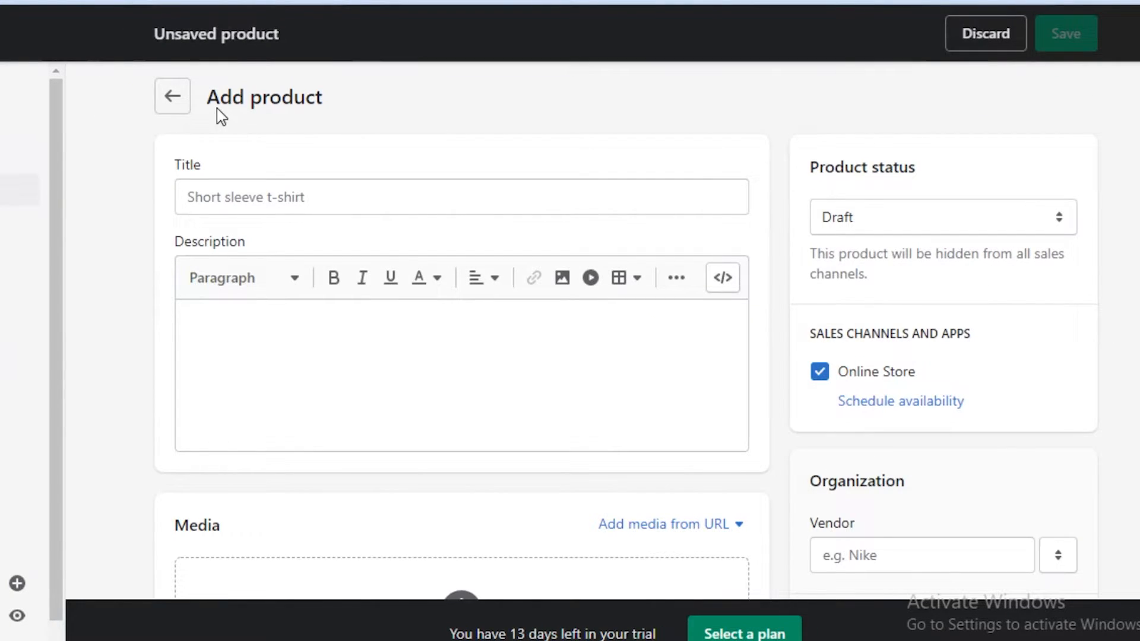
pyautogui.click(173, 97)
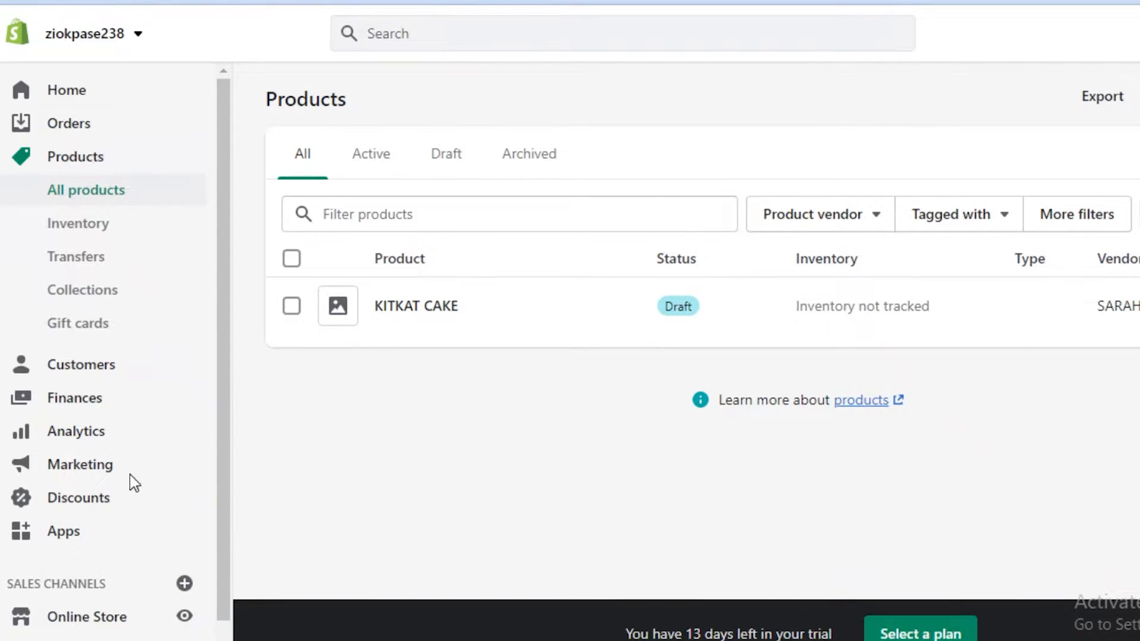
# - Open the online store's themes page and go to the theme library
pyautogui.scroll(-1, 61, 593)
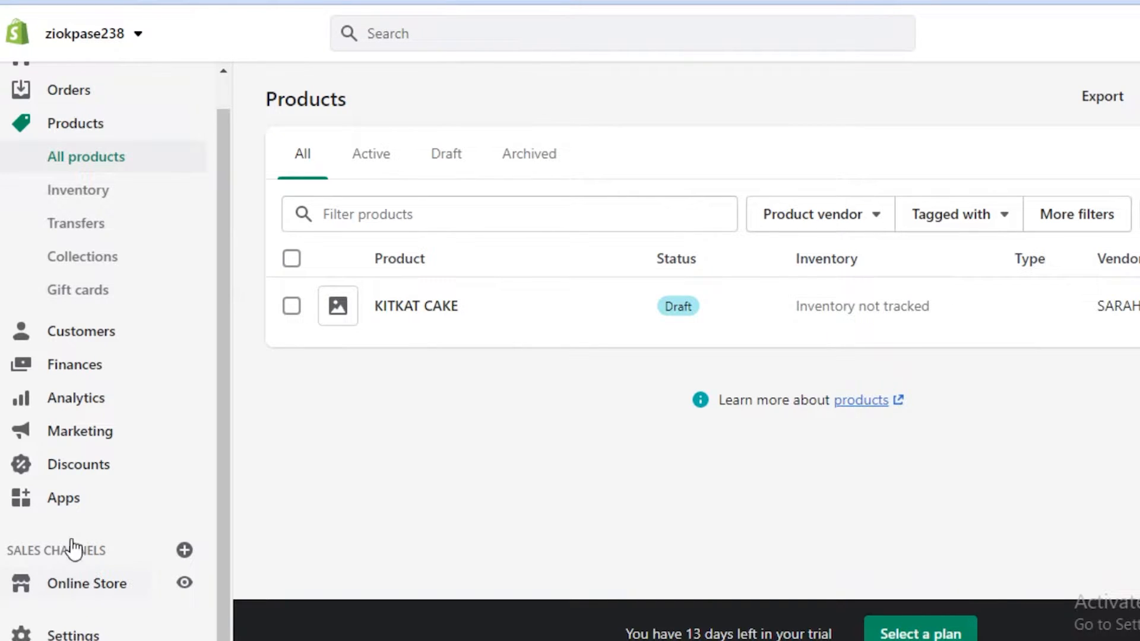
pyautogui.click(73, 584)
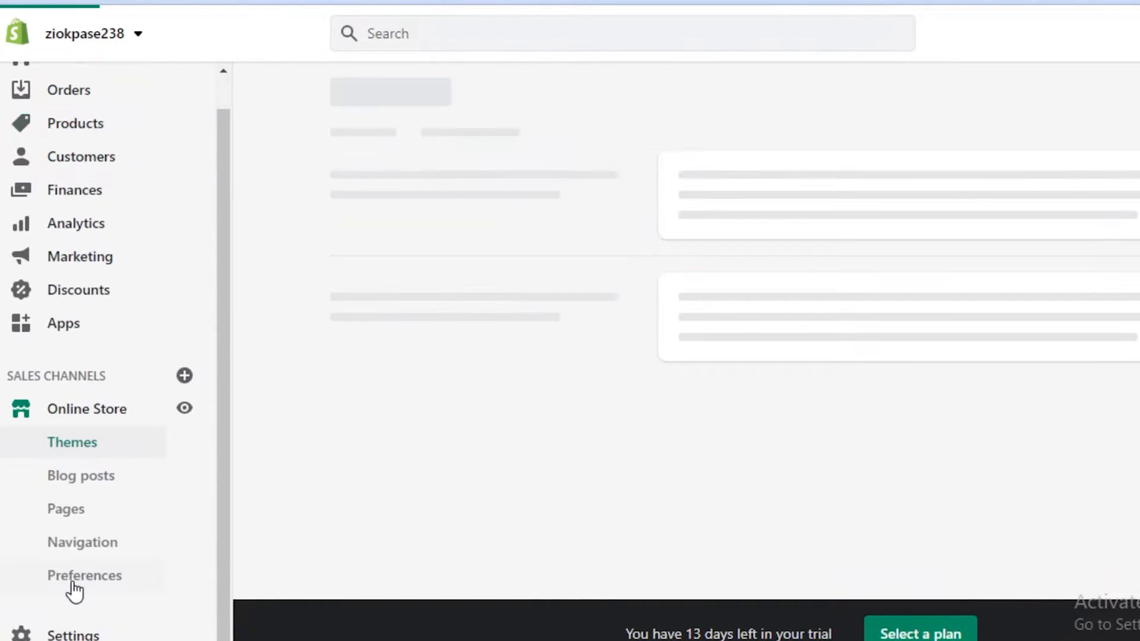
pyautogui.scroll(-10, 647, 378)
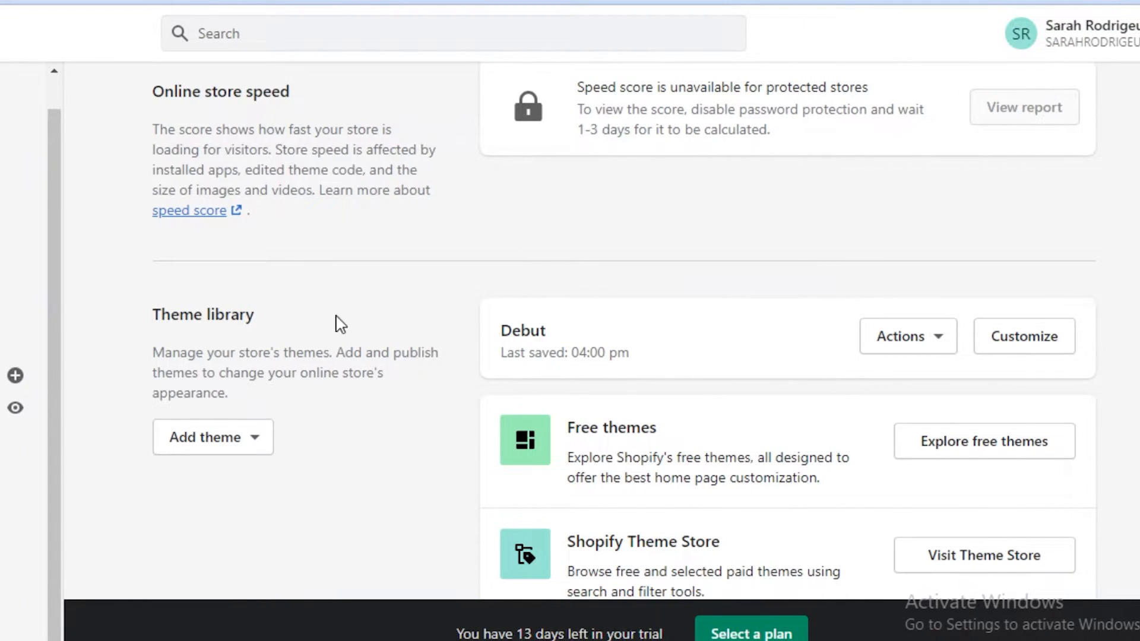
# - Browse the collection of free themes, comparing the designs from Dawn and Express through Simple
pyautogui.click(968, 448)
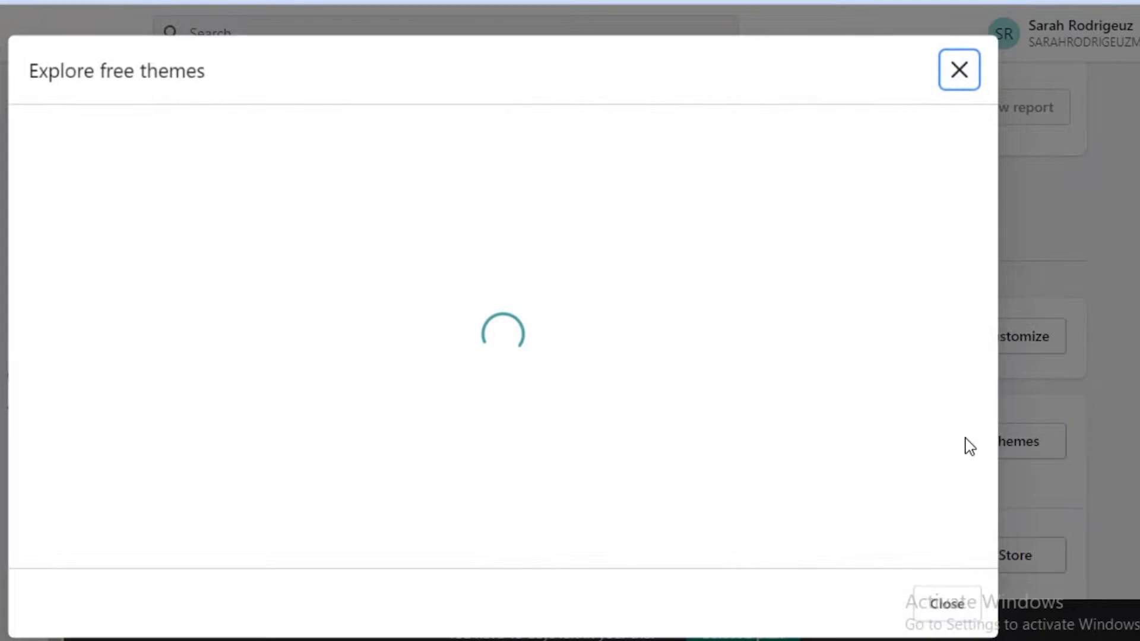
pyautogui.scroll(-10, 639, 303)
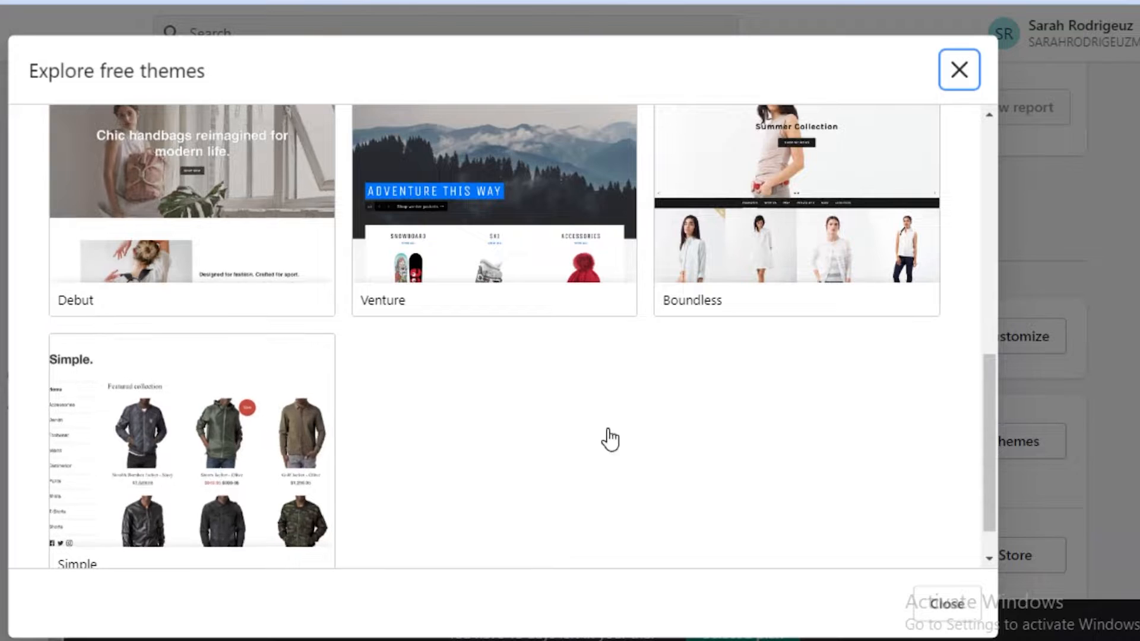
pyautogui.scroll(5, 444, 311)
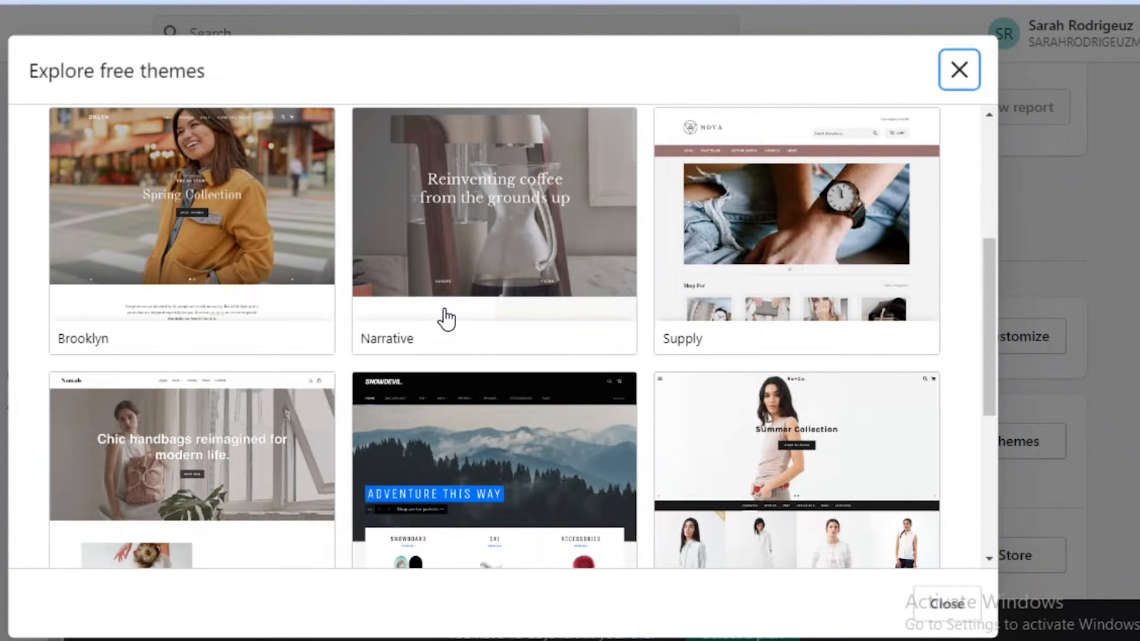
pyautogui.scroll(-2, 654, 282)
pyautogui.scroll(-4, 653, 282)
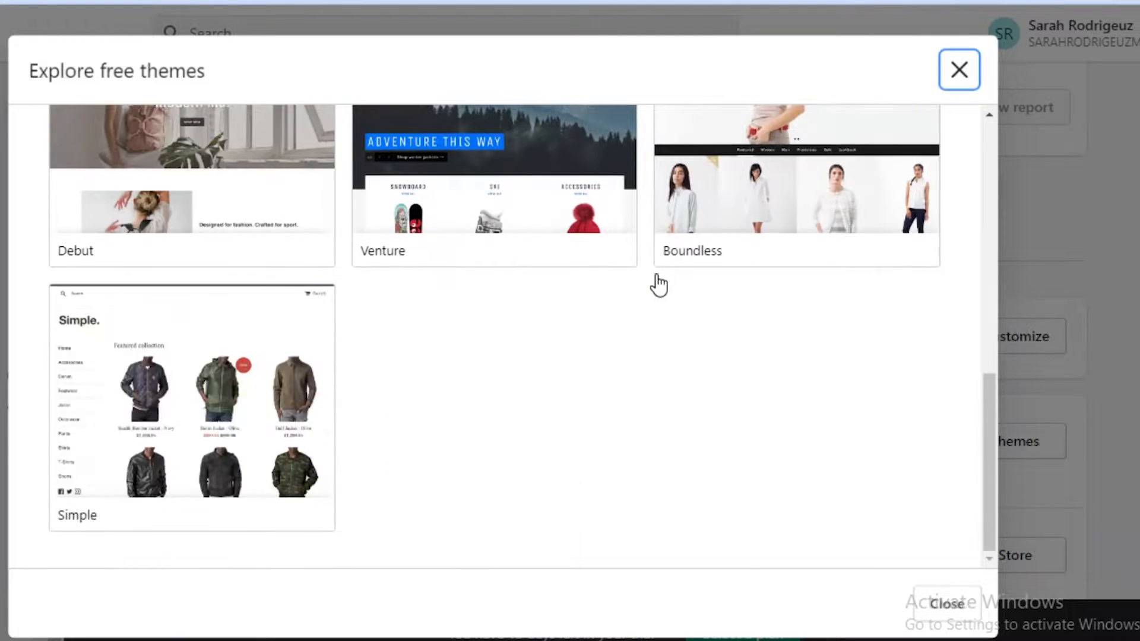
pyautogui.scroll(6, 344, 338)
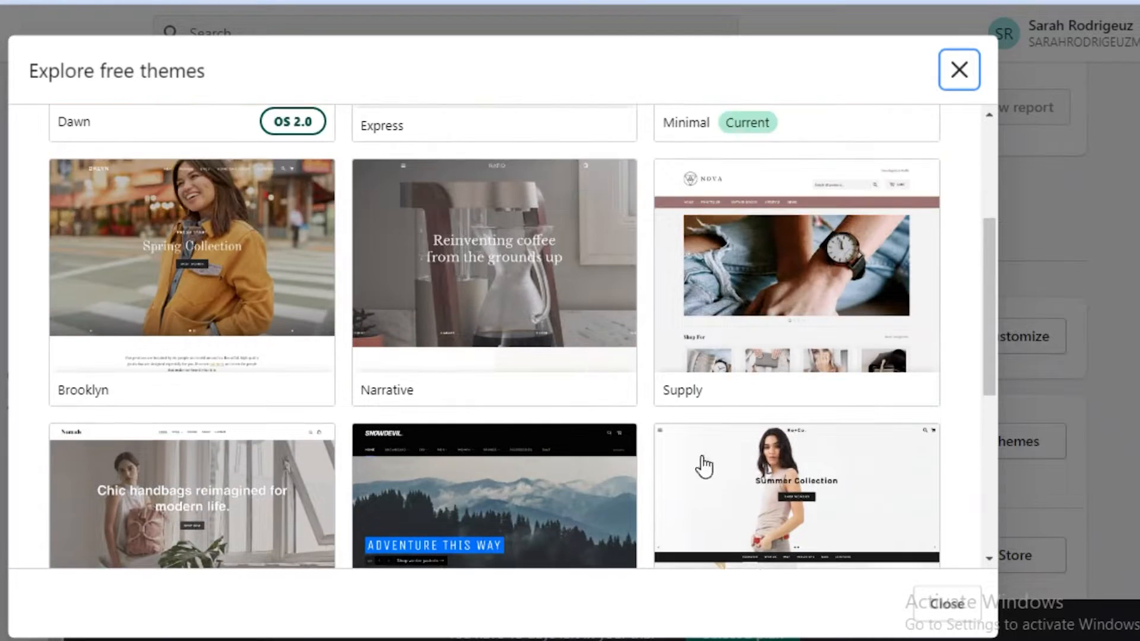
pyautogui.scroll(-6, 653, 255)
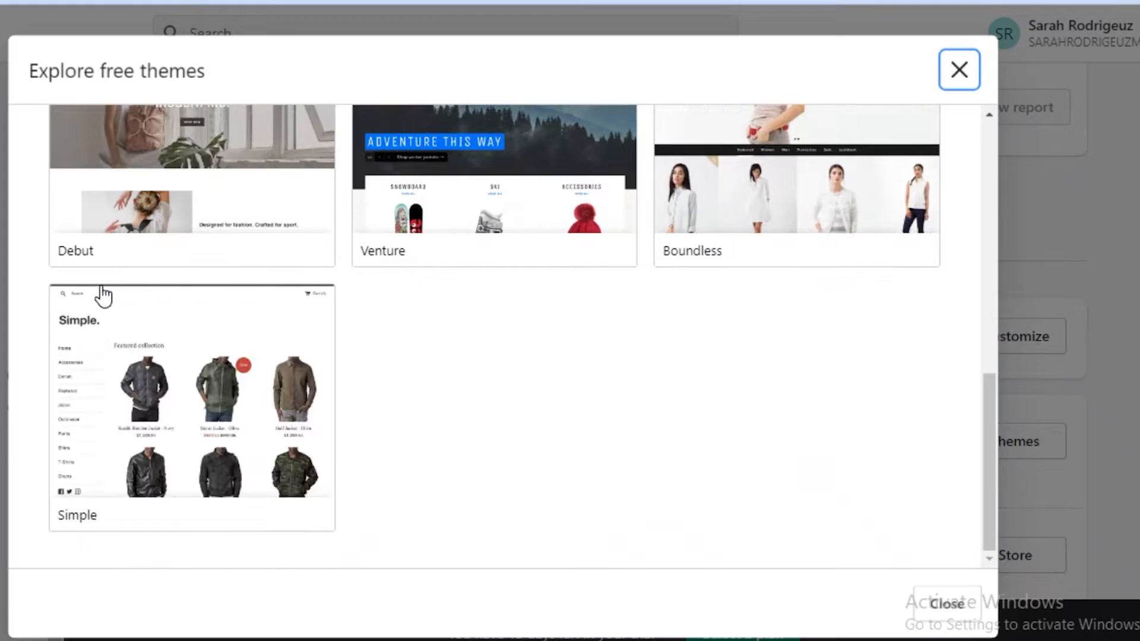
pyautogui.scroll(6, 979, 334)
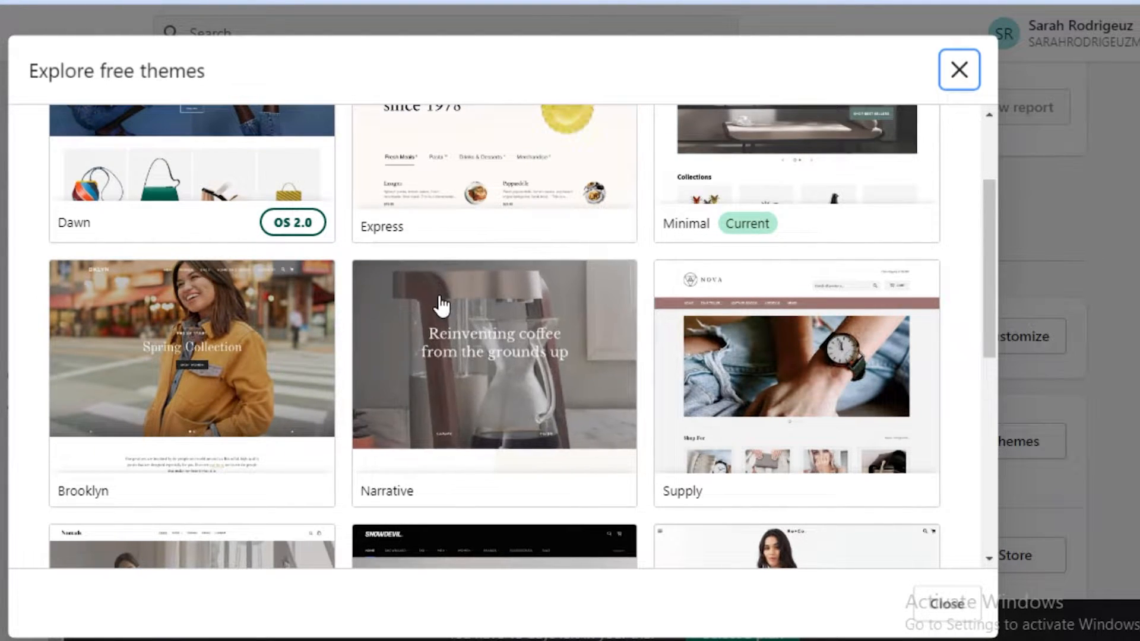
pyautogui.scroll(3, 442, 249)
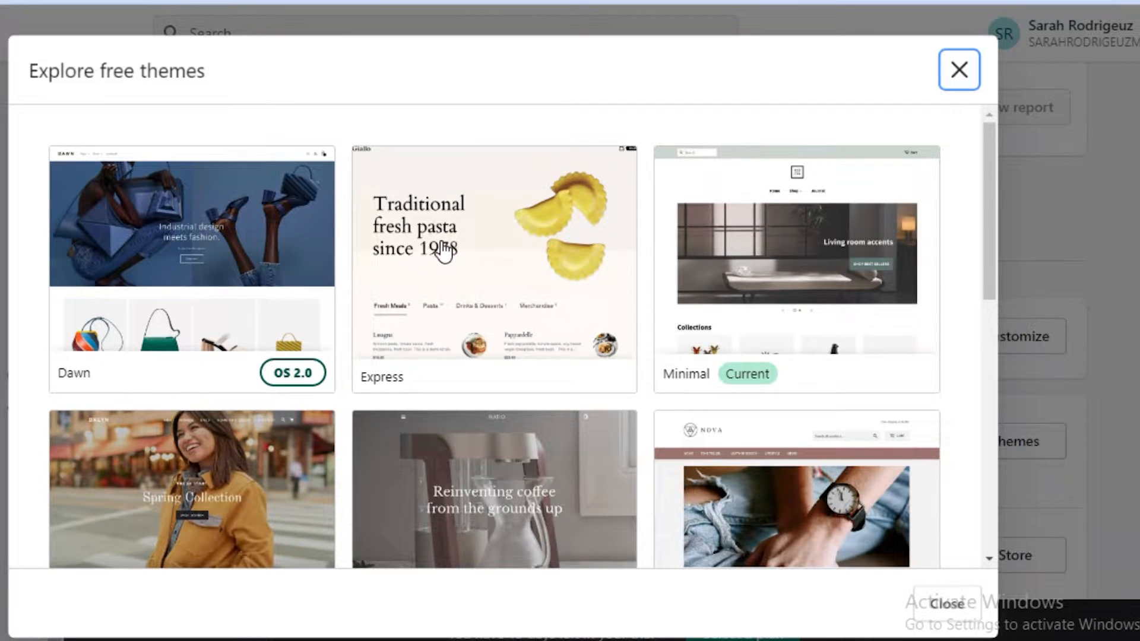
# - Compare the Express theme's Pantry and Bistro styles and add Express with the Bistro style to the theme library
pyautogui.click(442, 249)
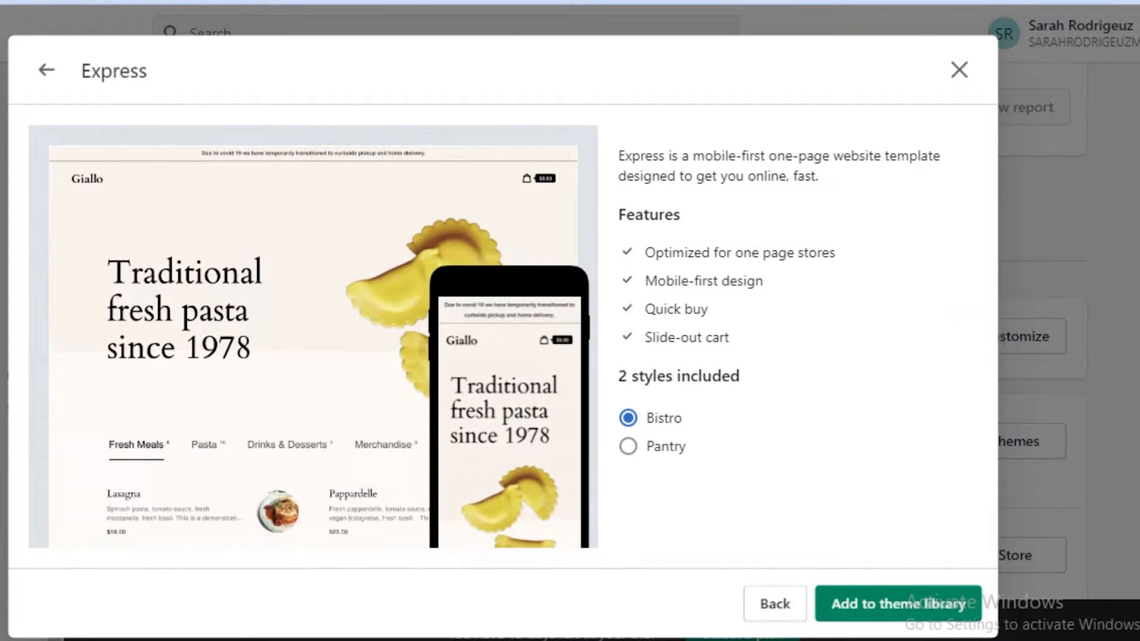
pyautogui.click(628, 446)
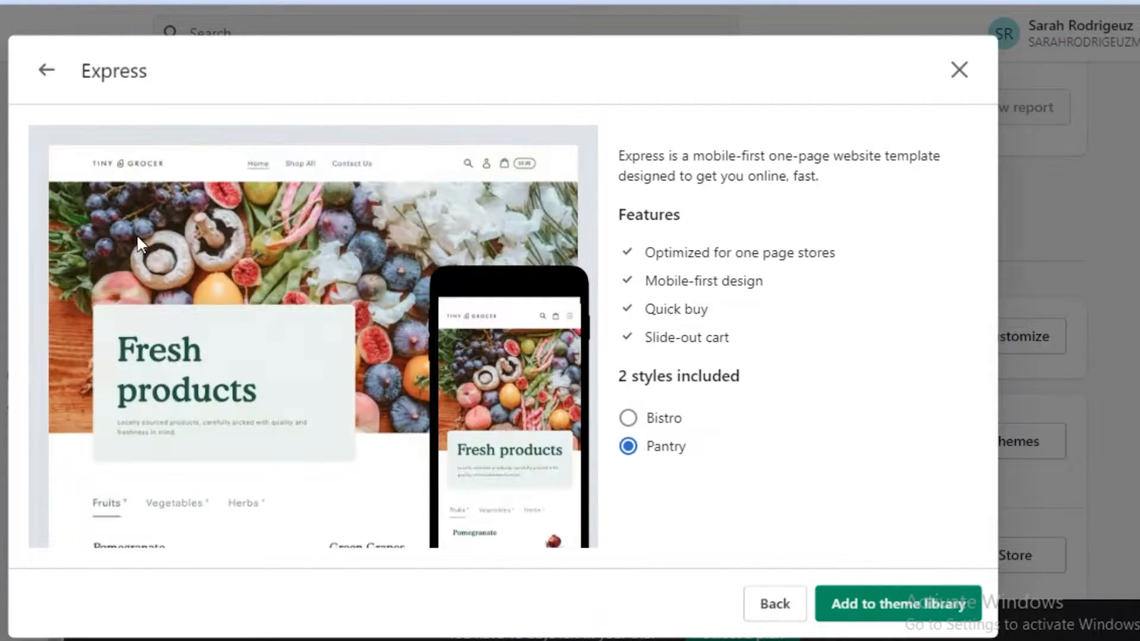
pyautogui.click(627, 418)
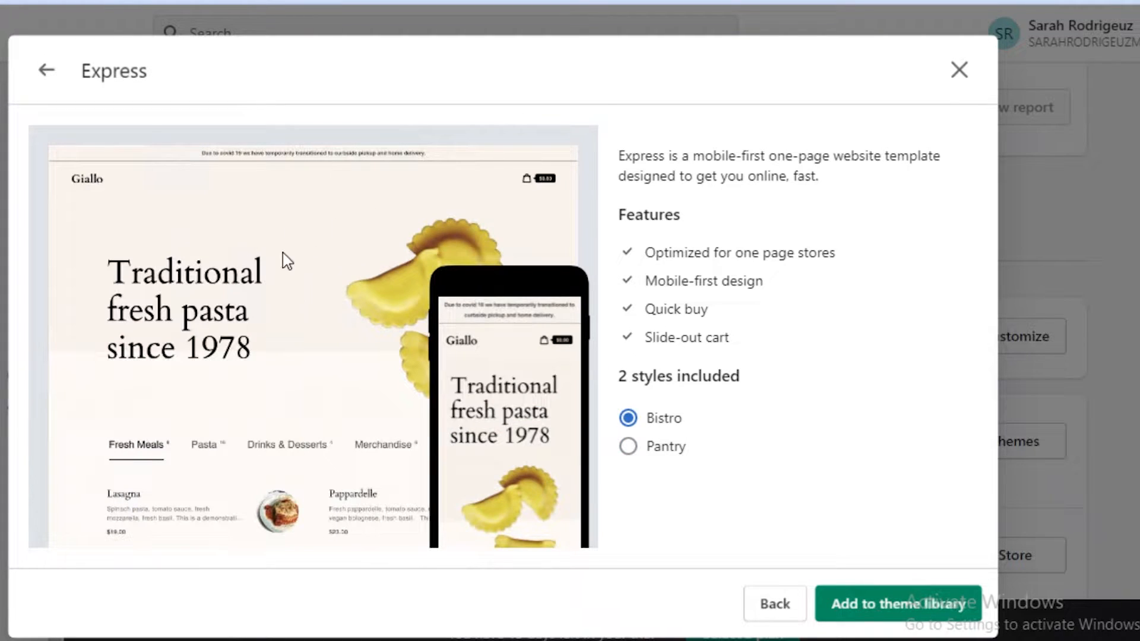
pyautogui.click(859, 615)
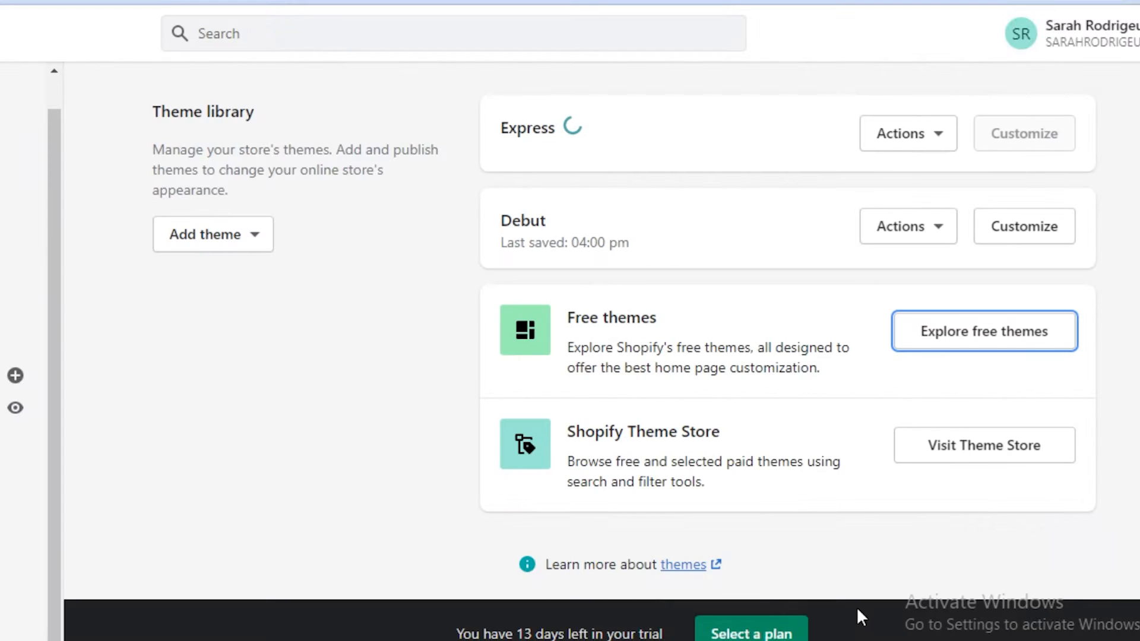
# - Open the Express theme for customization and look over its home page preview
pyautogui.scroll(2, 688, 225)
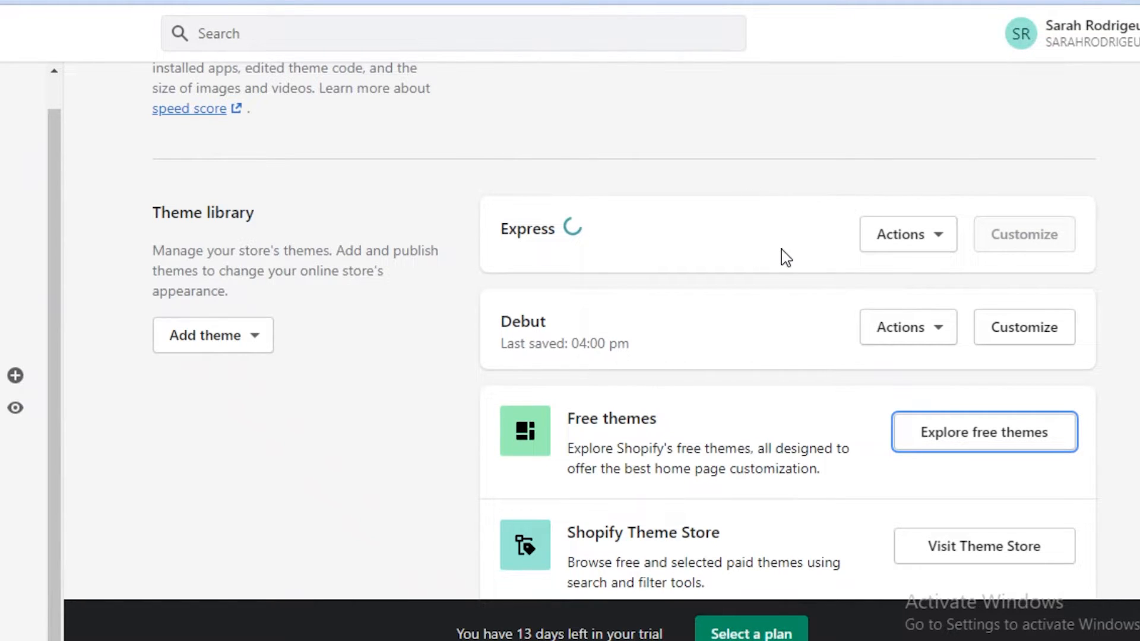
pyautogui.click(1020, 237)
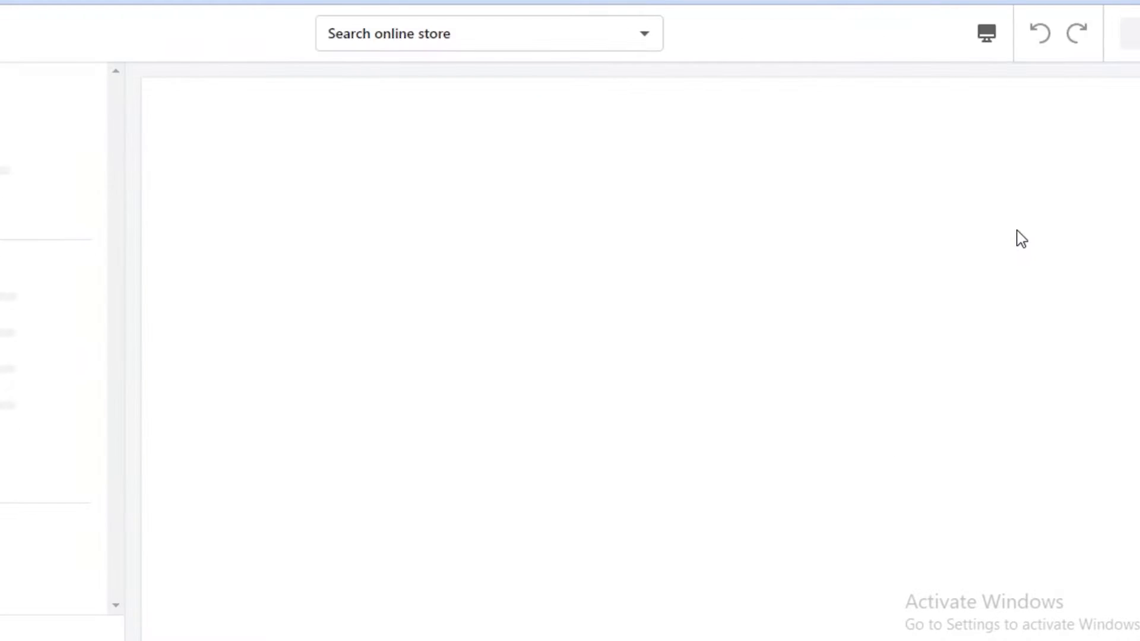
pyautogui.scroll(-3, 227, 213)
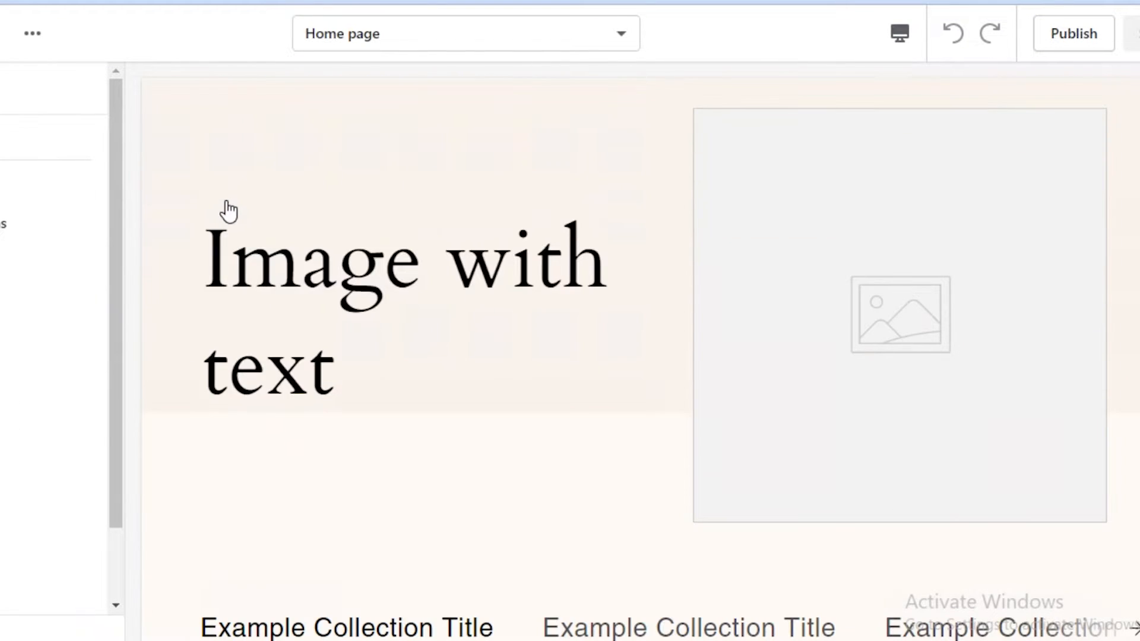
pyautogui.scroll(3, 262, 204)
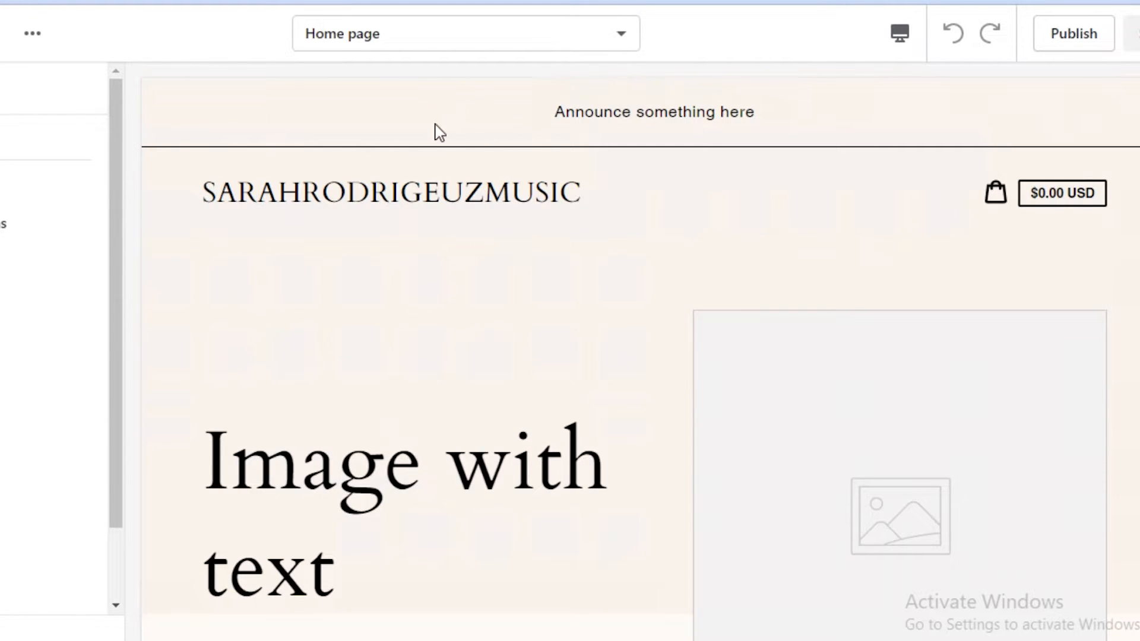
pyautogui.click(390, 196)
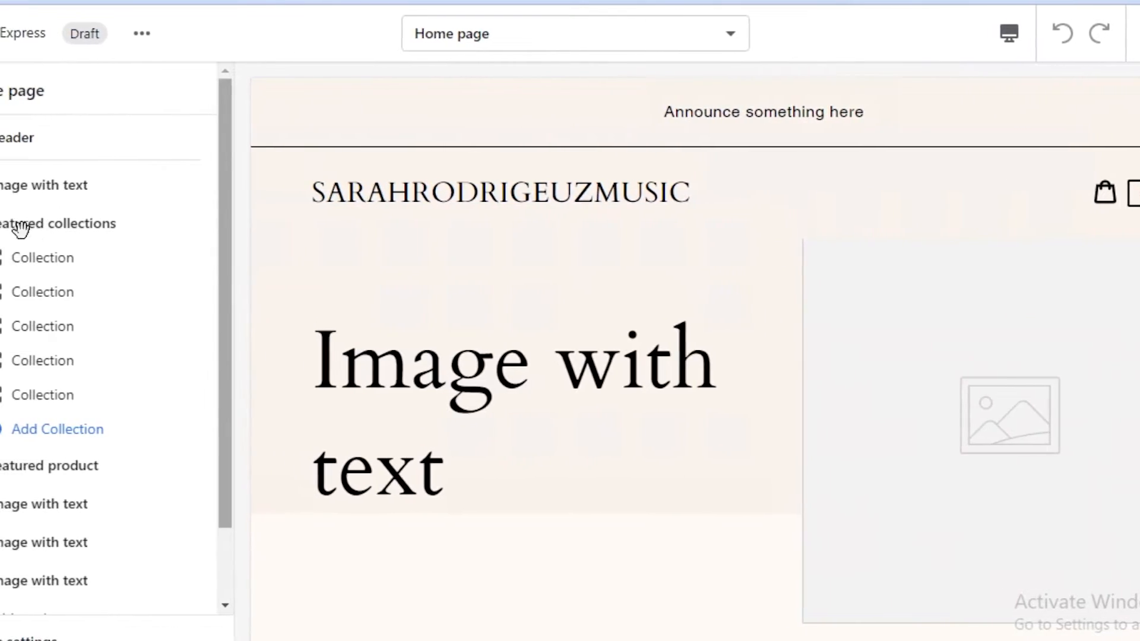
# - Check the Featured collections section's settings and its collection list size options, then return to the home page's section list
pyautogui.click(107, 229)
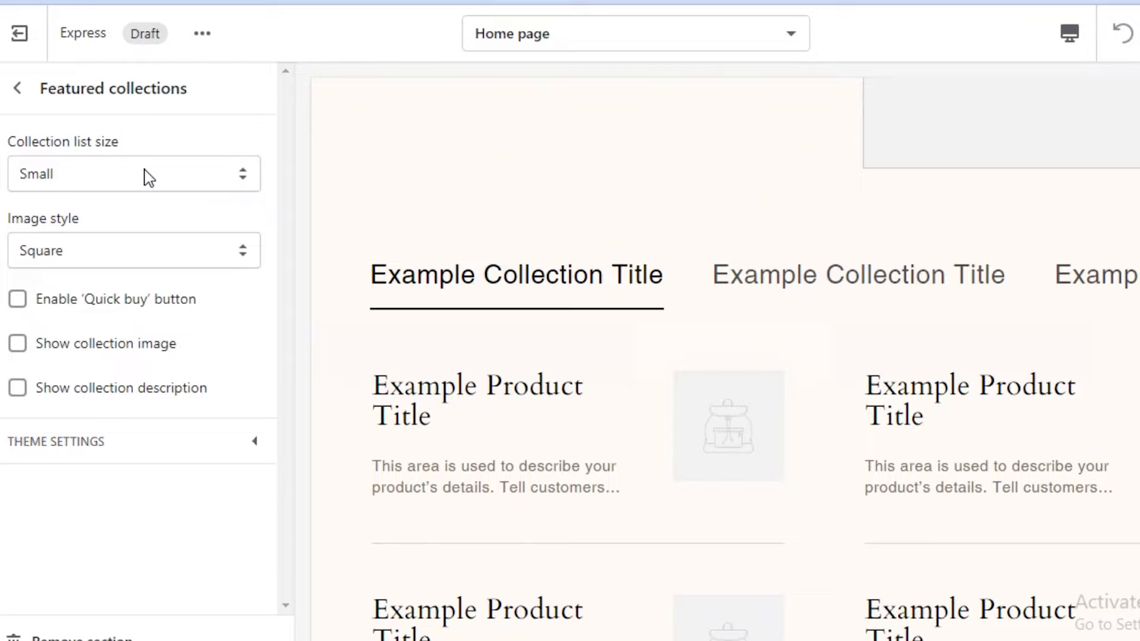
pyautogui.click(181, 183)
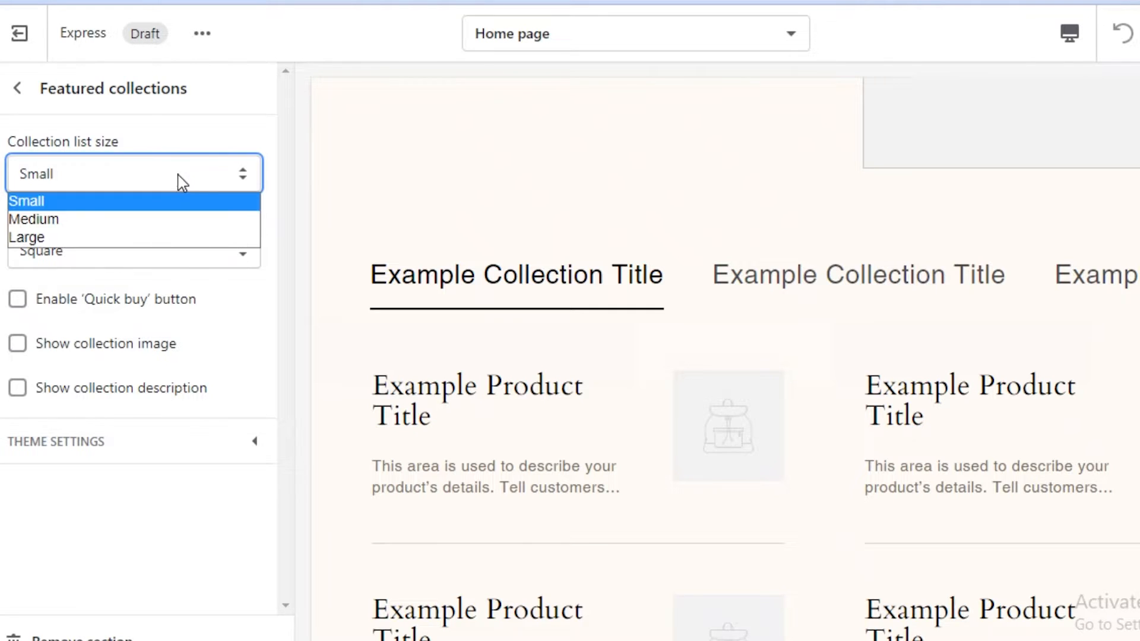
pyautogui.click(127, 172)
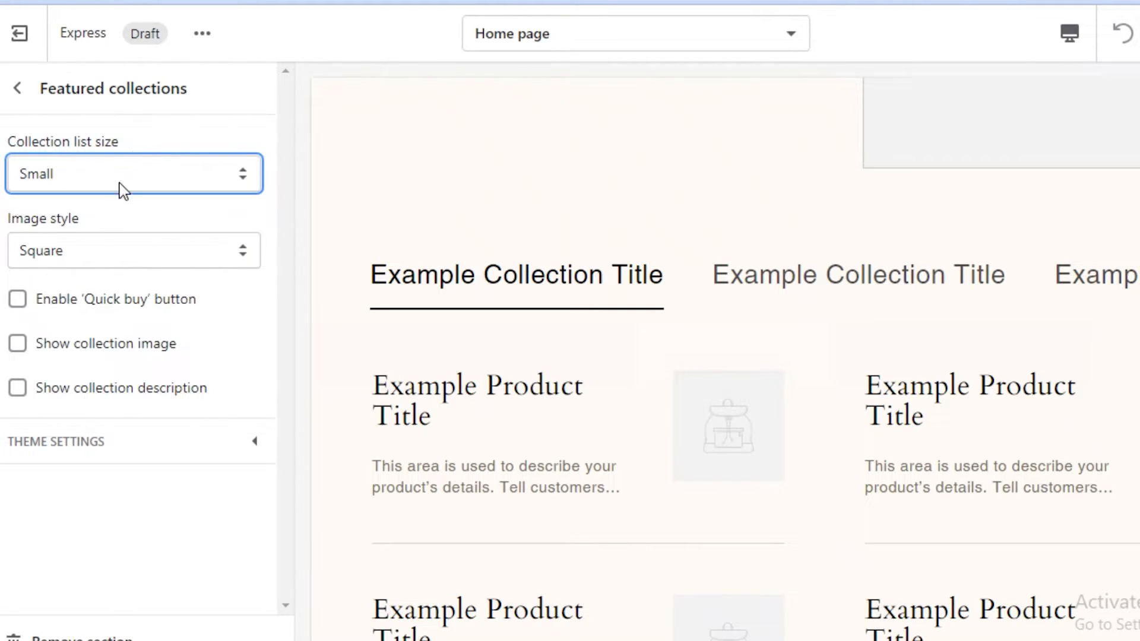
pyautogui.click(18, 88)
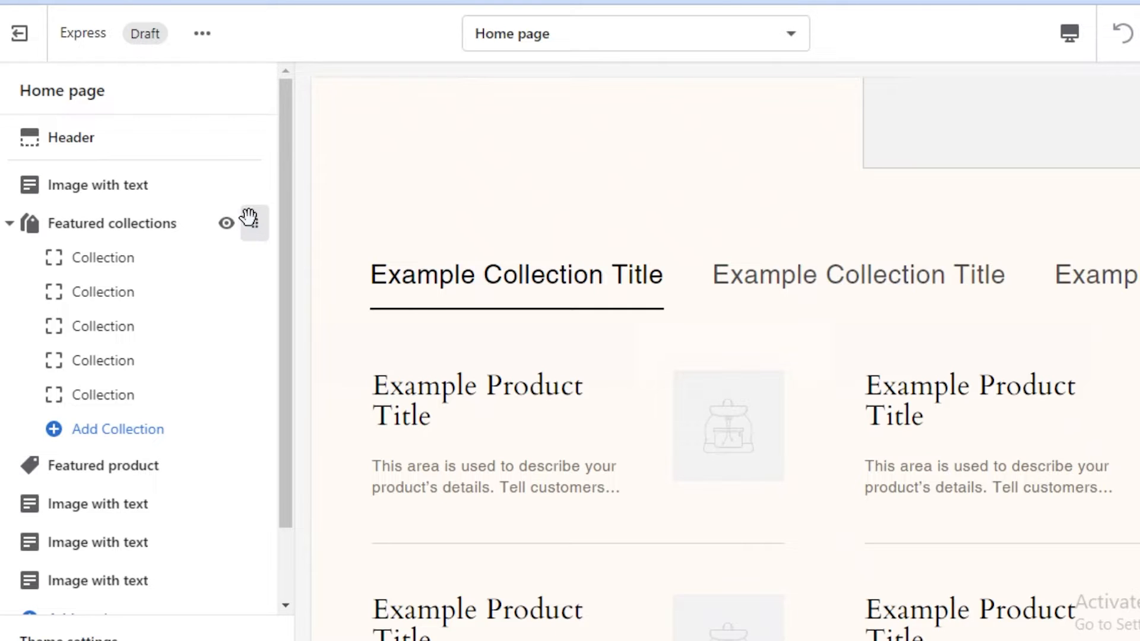
# - Remove the Featured collections section and the Image with text section directly below Featured product from the home page
pyautogui.click(150, 240)
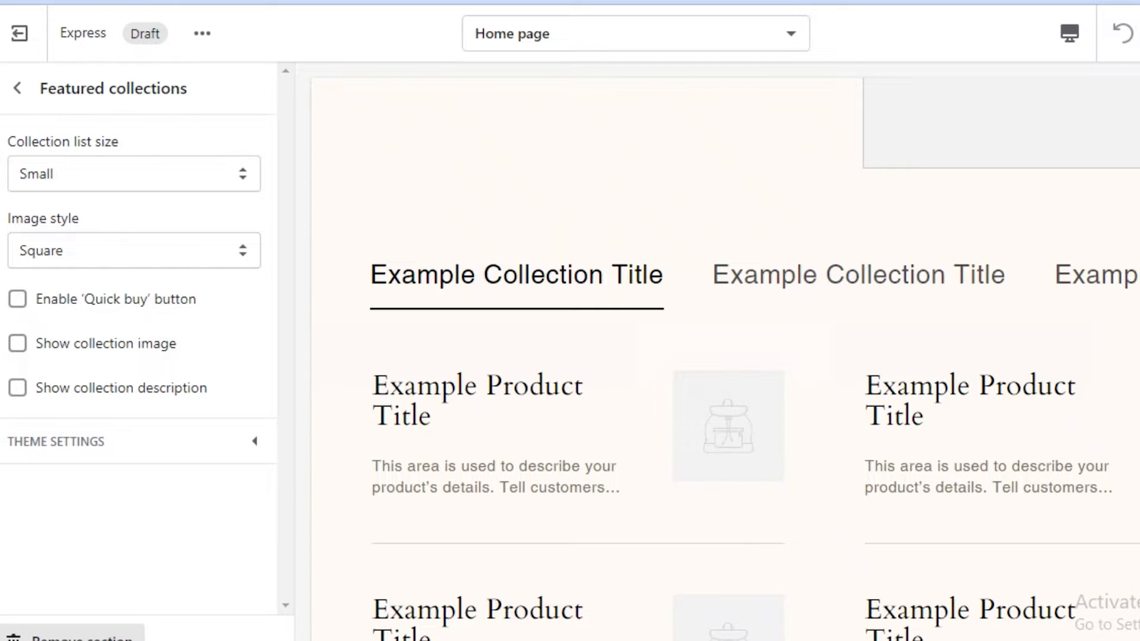
pyautogui.click(82, 636)
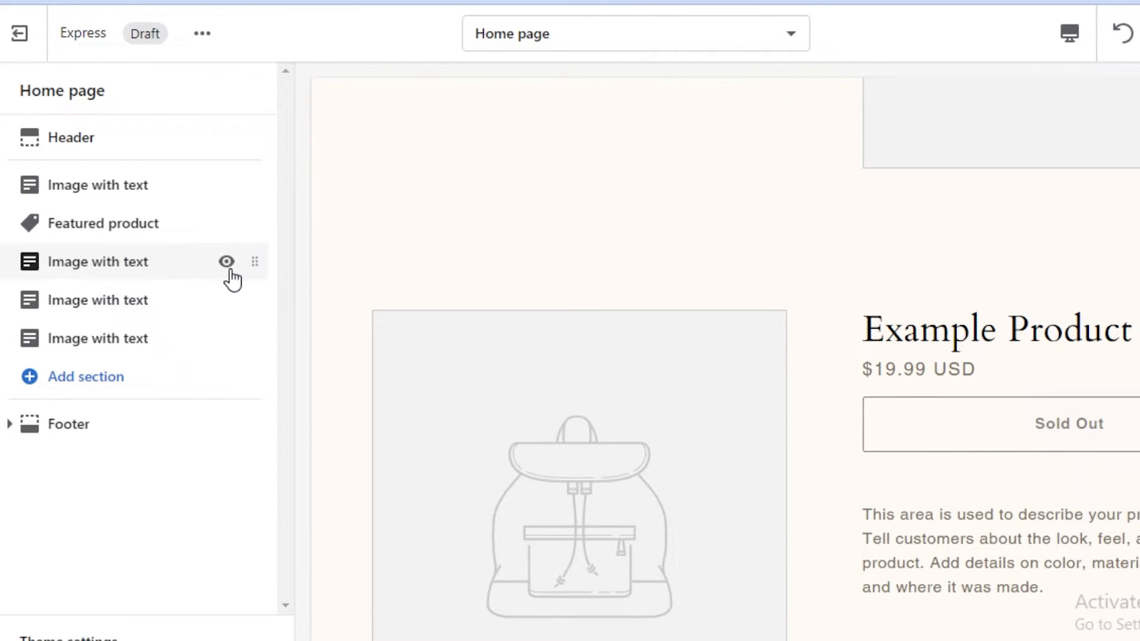
pyautogui.click(144, 276)
pyautogui.click(82, 637)
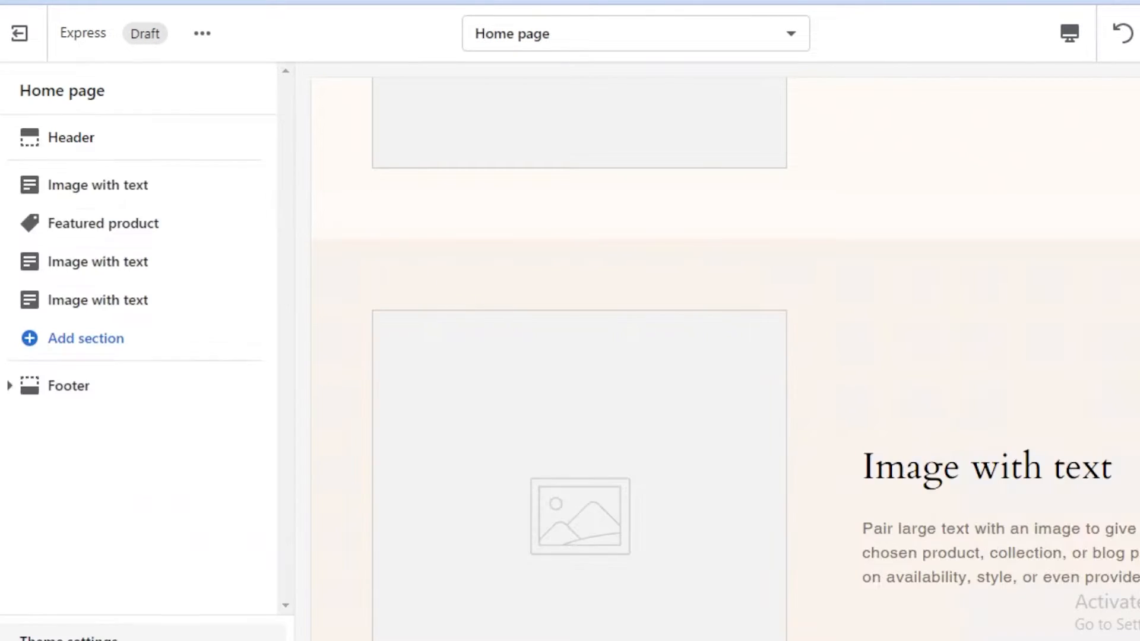
# - Look through the store's page templates, including the ones available for Collections
pyautogui.click(565, 38)
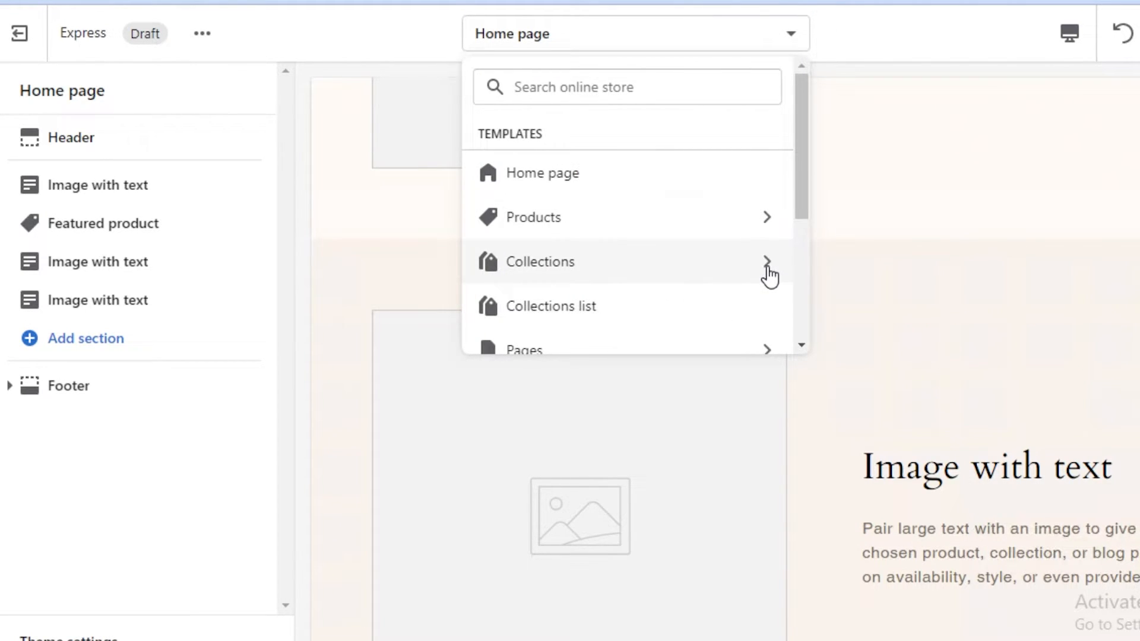
pyautogui.click(767, 267)
pyautogui.click(492, 138)
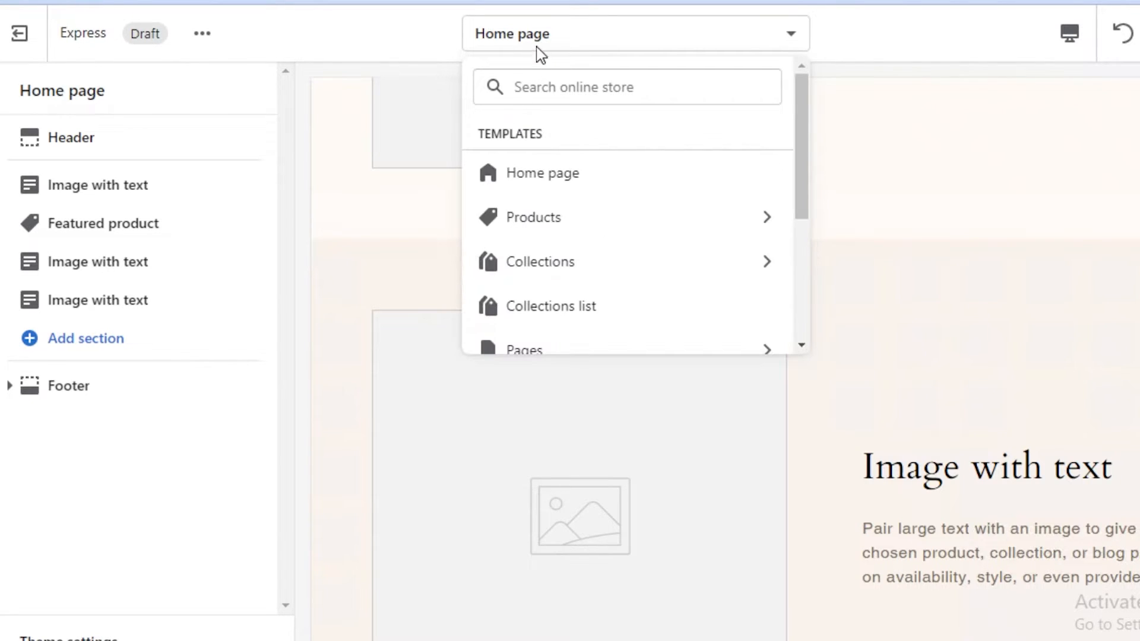
pyautogui.click(202, 34)
pyautogui.click(503, 48)
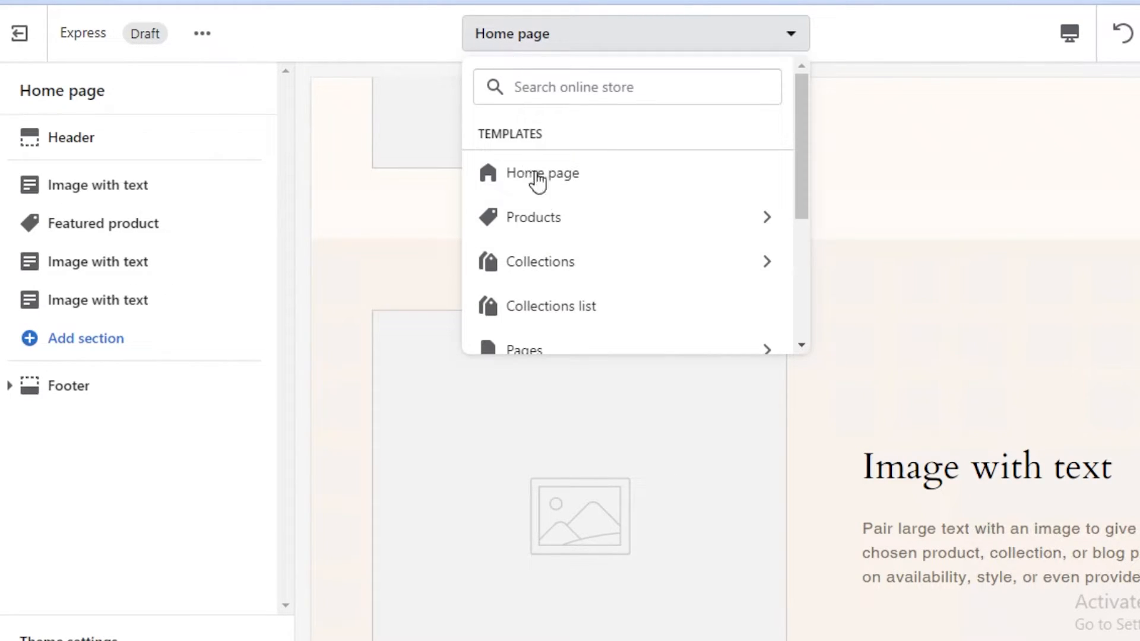
pyautogui.click(533, 272)
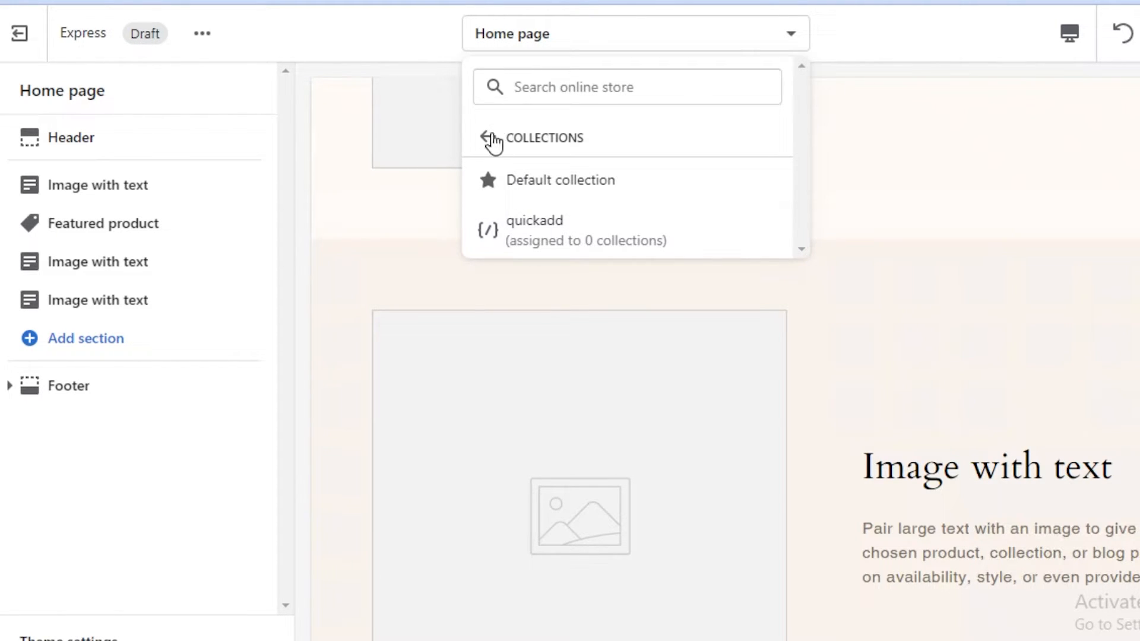
pyautogui.click(488, 139)
# - Switch the theme editor from the home page to the Default blog template
pyautogui.scroll(-3, 593, 309)
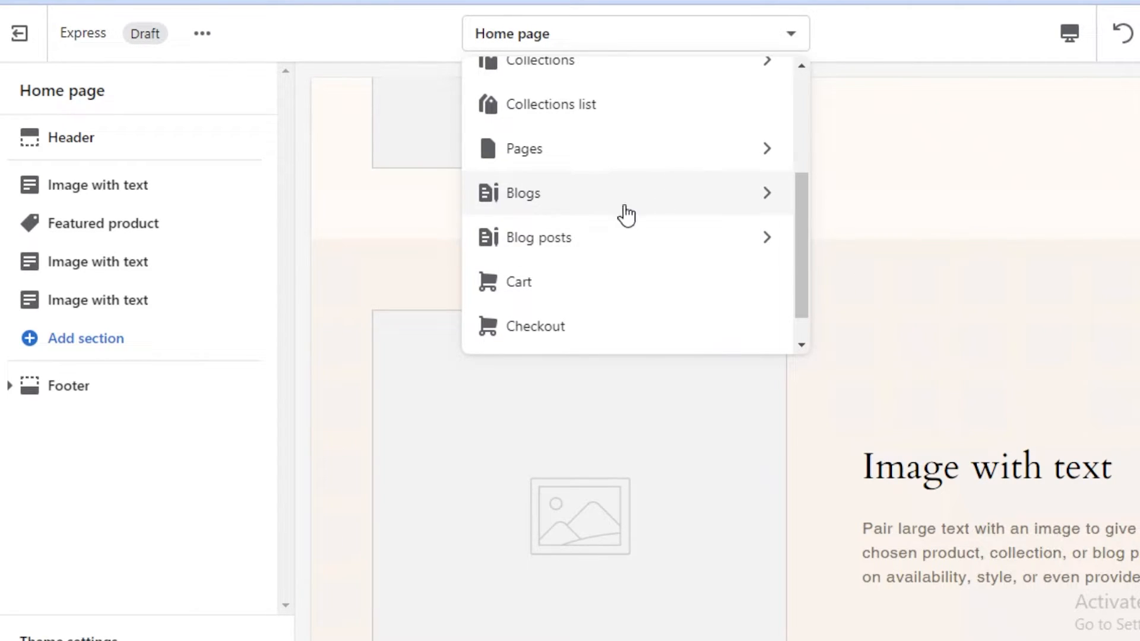
pyautogui.click(749, 197)
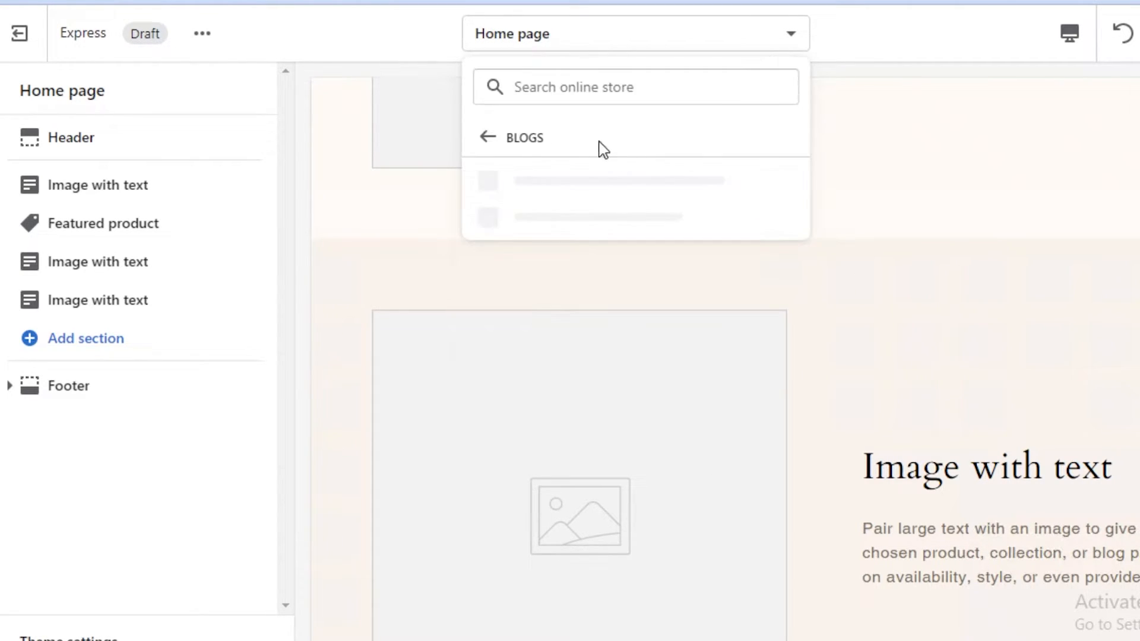
pyautogui.click(584, 181)
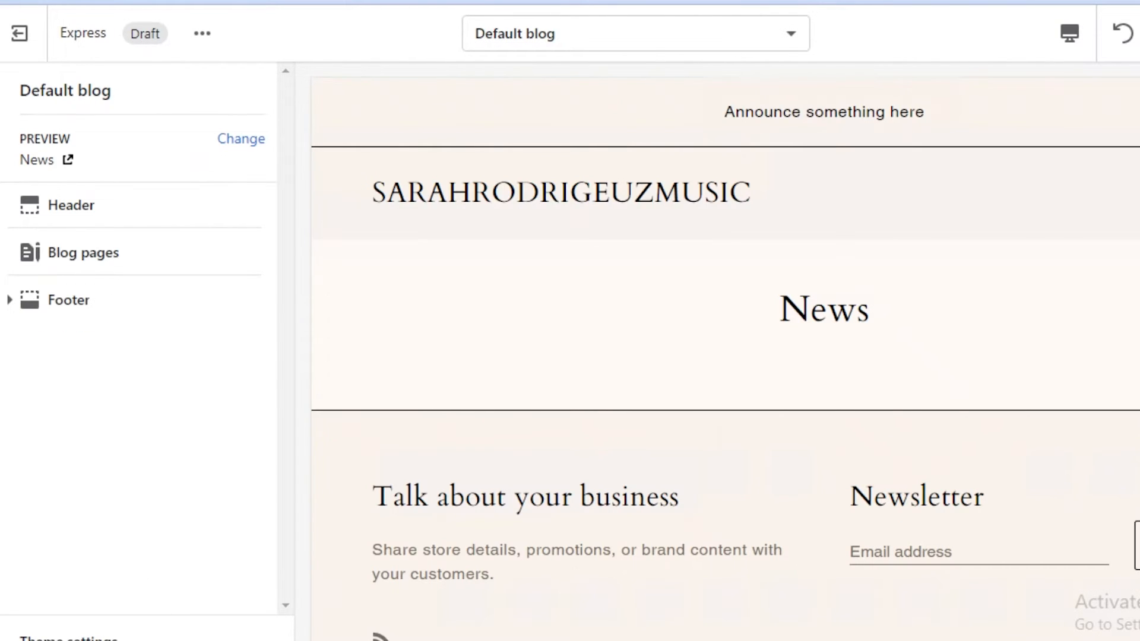
# - Review the author and date display options in the Blog pages section and return to the blog's section list
pyautogui.click(202, 39)
pyautogui.click(85, 327)
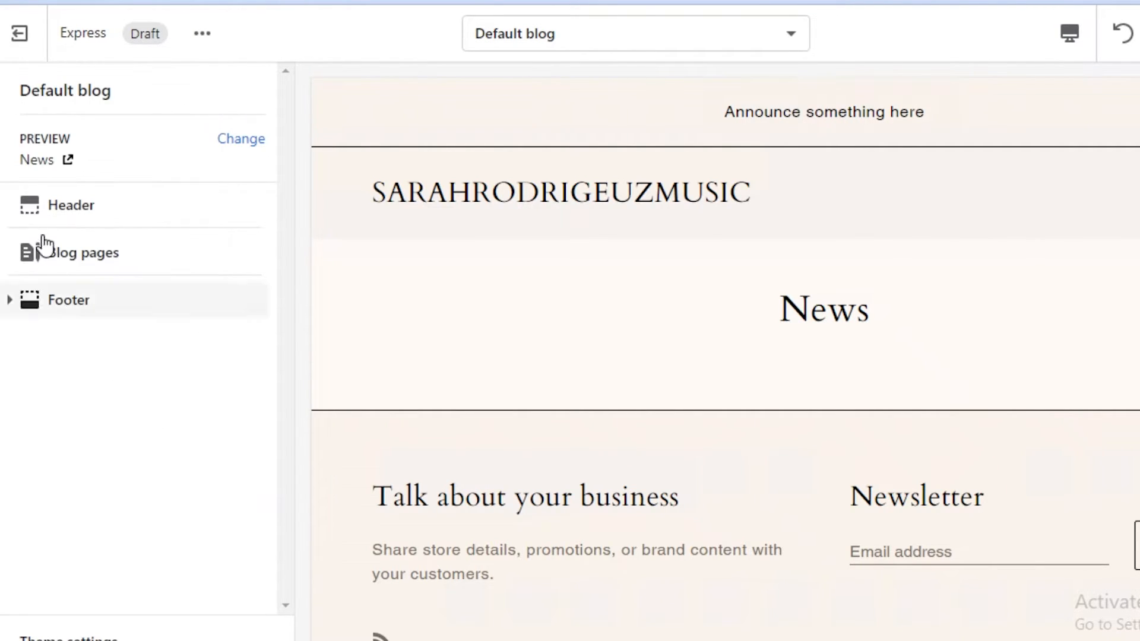
pyautogui.click(46, 250)
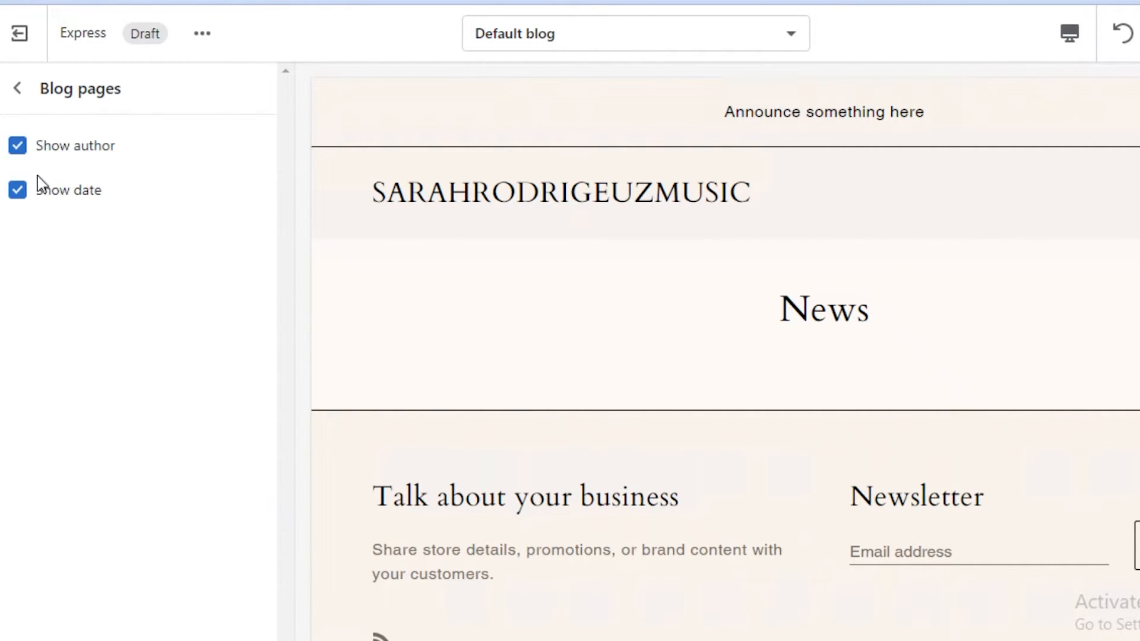
pyautogui.click(14, 89)
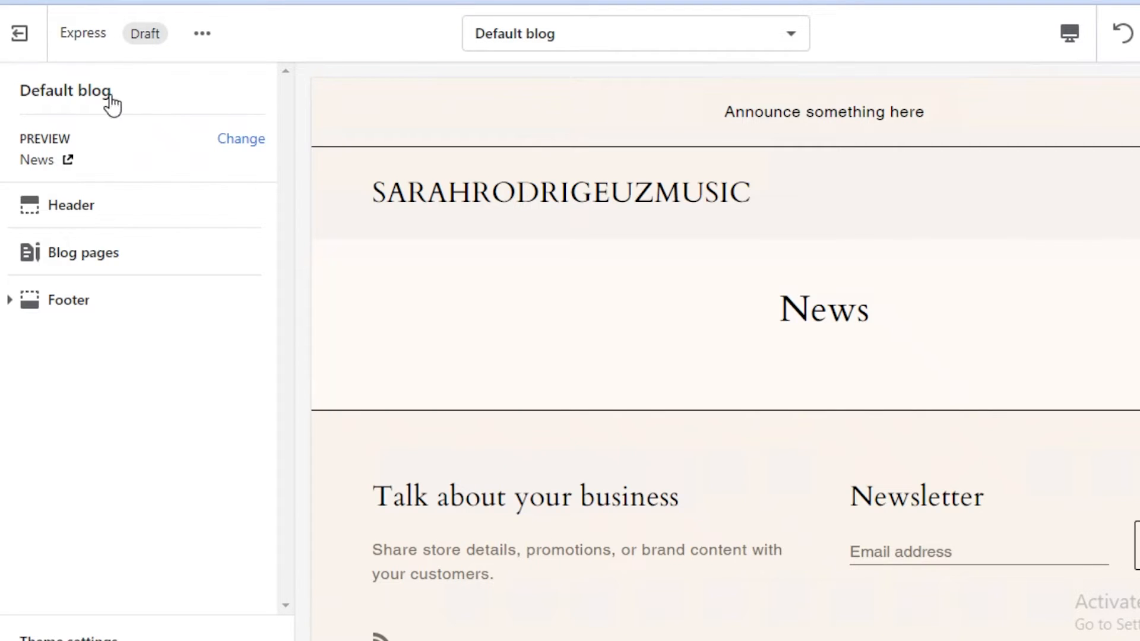
# - Switch the theme editor back to the home page and check the Featured product section's settings
pyautogui.click(526, 43)
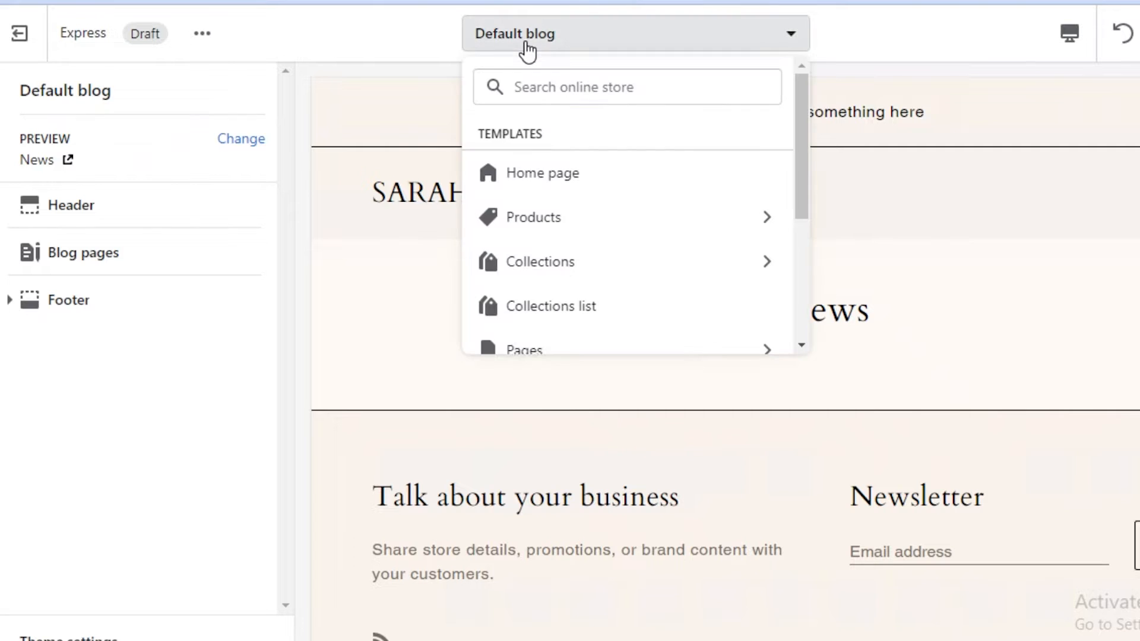
pyautogui.click(552, 172)
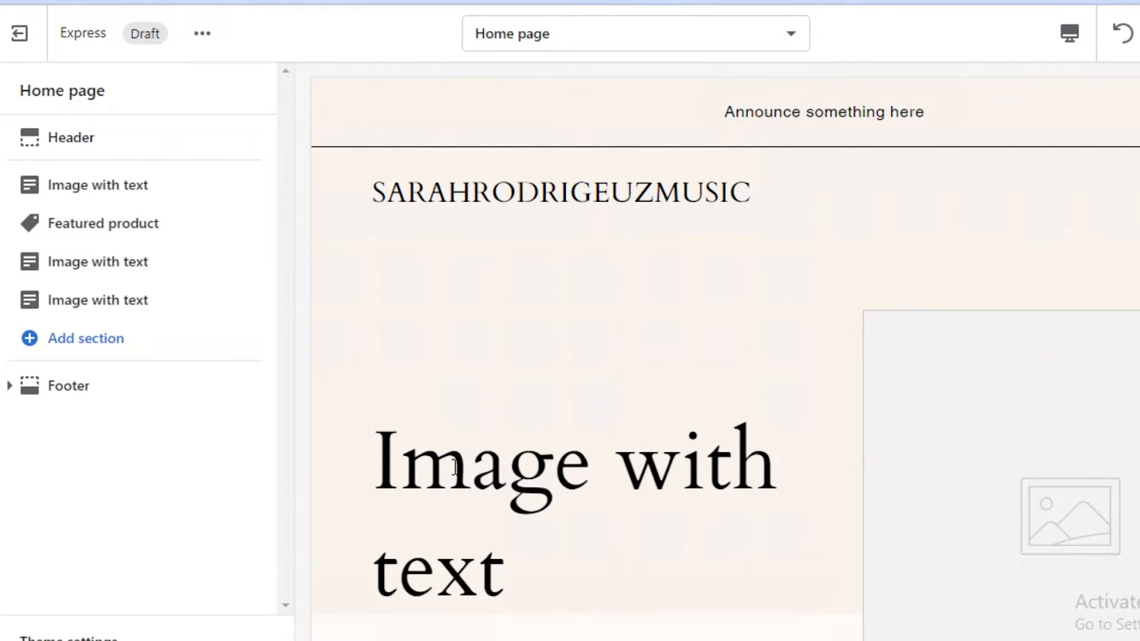
pyautogui.tripleClick(455, 468)
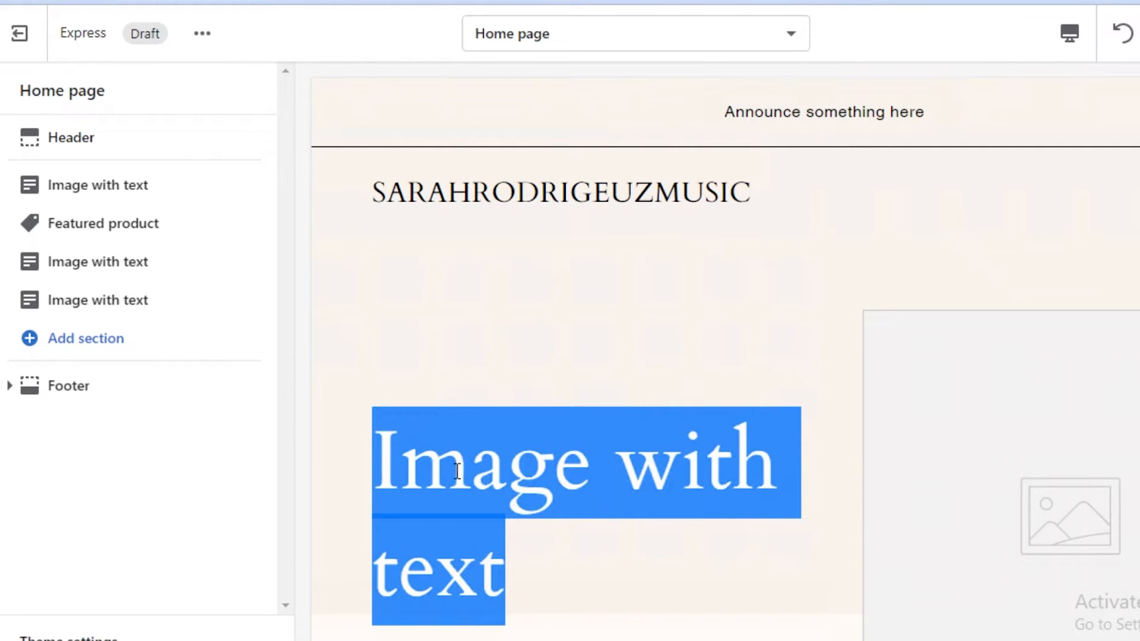
pyautogui.click(95, 232)
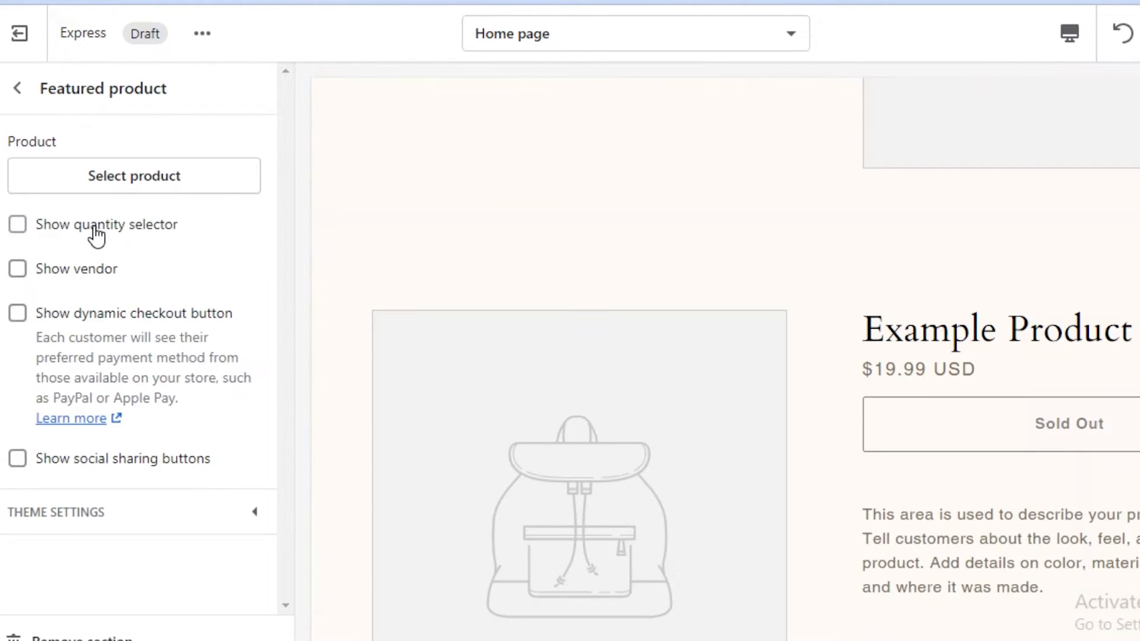
pyautogui.click(19, 89)
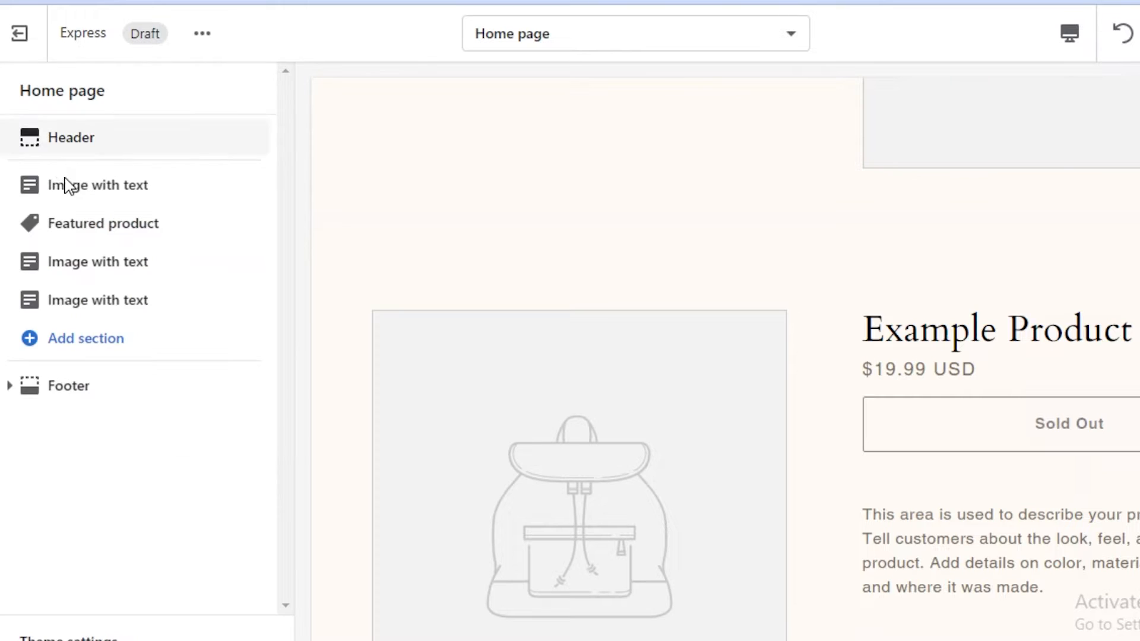
# - Set the heading of the home page's first Image with text section to "BAKED WITH LOVE"
pyautogui.click(74, 193)
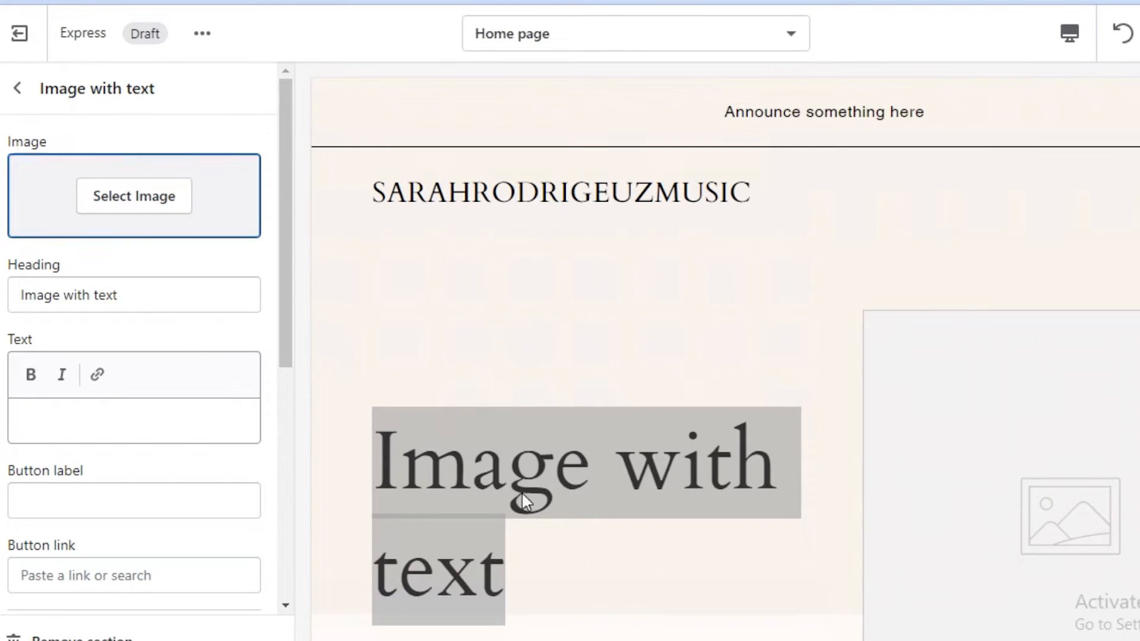
pyautogui.click(126, 297)
pyautogui.tripleClick(127, 297)
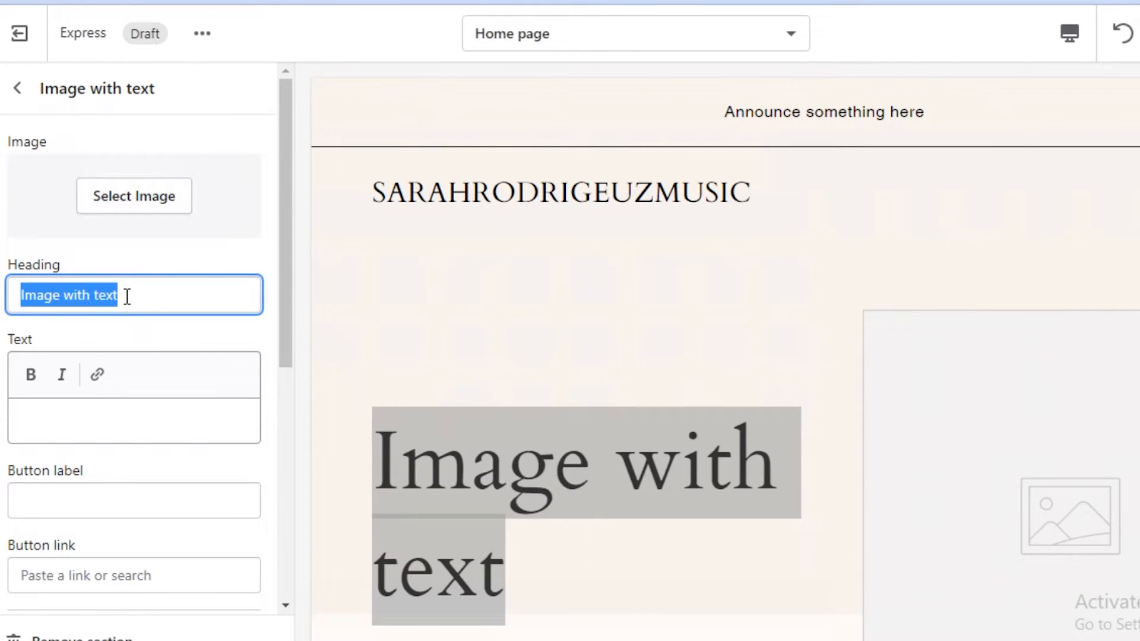
pyautogui.press('BackSpace')
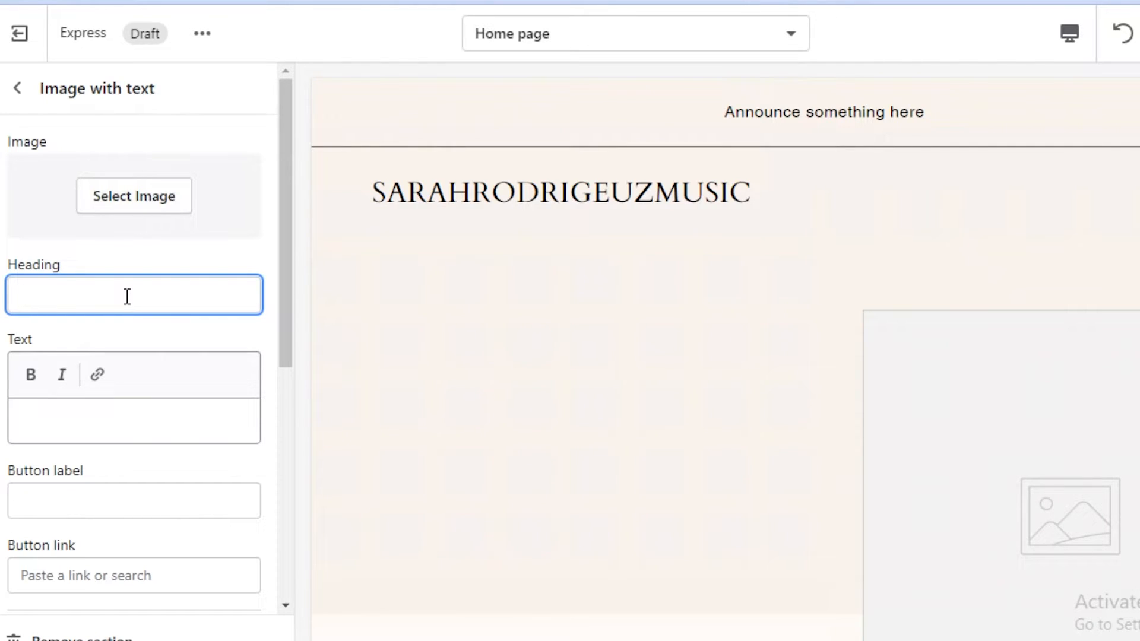
pyautogui.write('BAKED WITH LOVE')
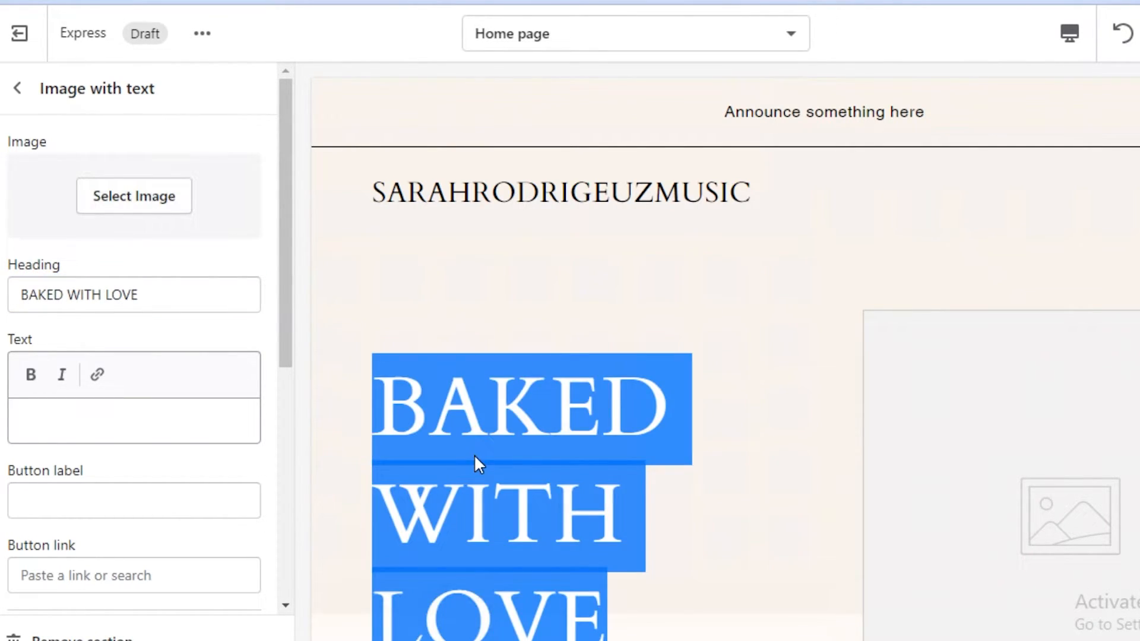
pyautogui.click(476, 457)
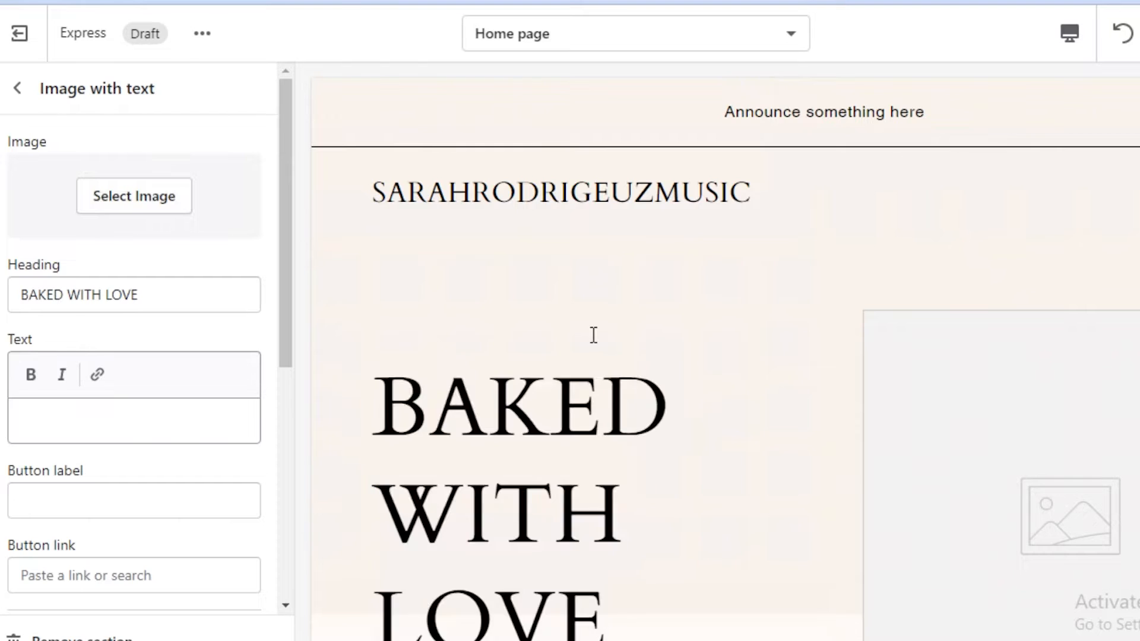
# - Search the free images for CAKE and use the small sprinkle cake on a yellow and pink background as the section's image
pyautogui.scroll(-3, 149, 511)
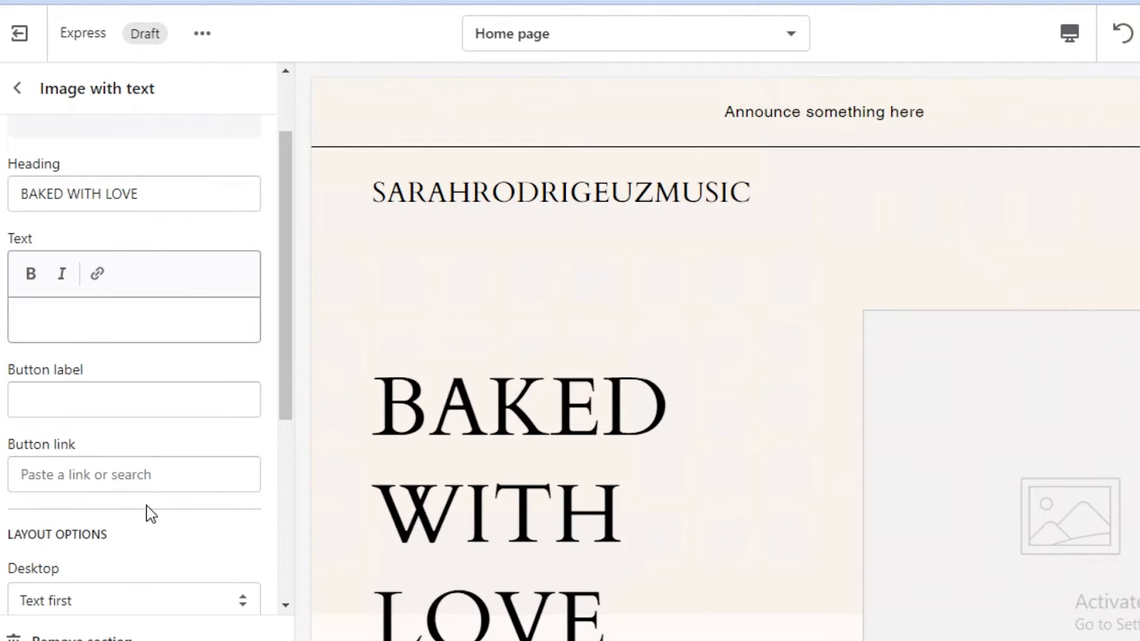
pyautogui.scroll(3, 144, 501)
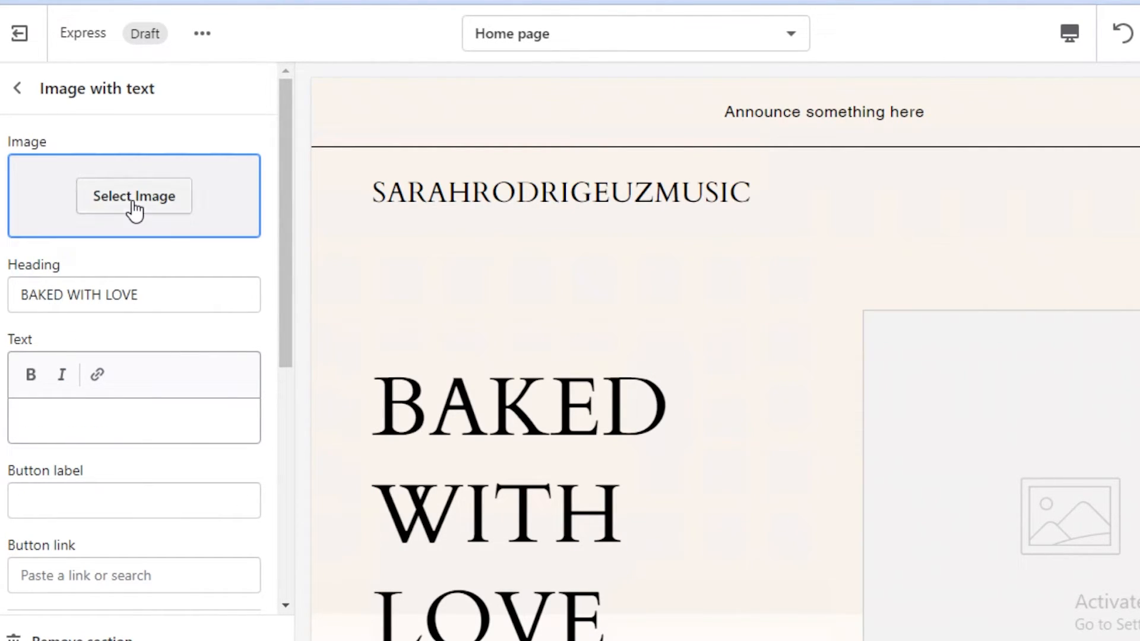
pyautogui.click(134, 205)
pyautogui.click(188, 157)
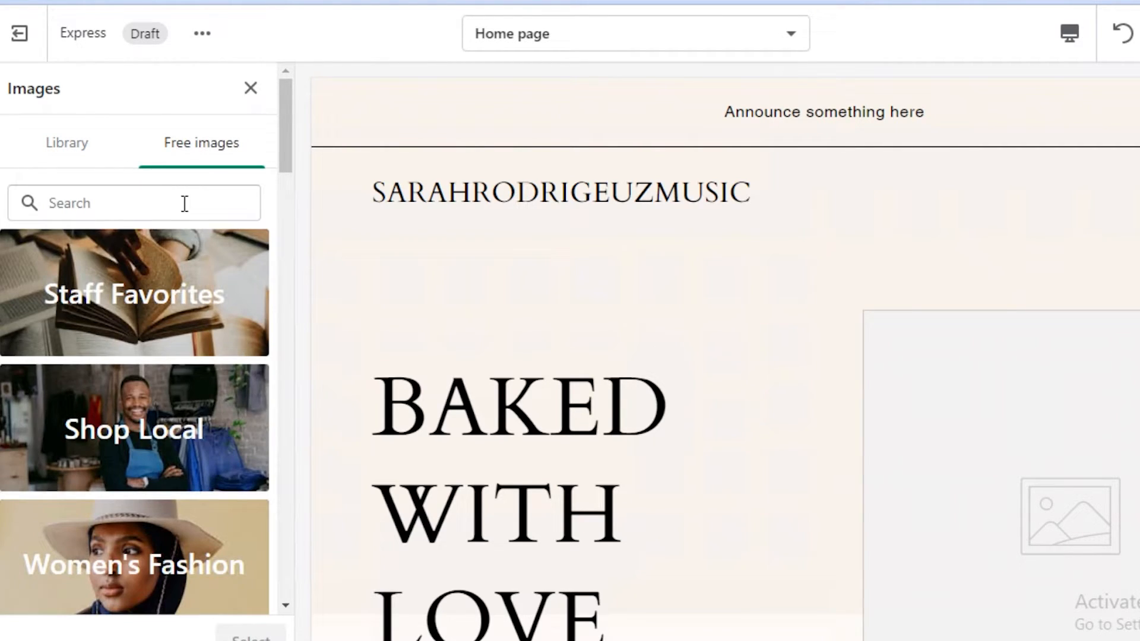
pyautogui.click(185, 203)
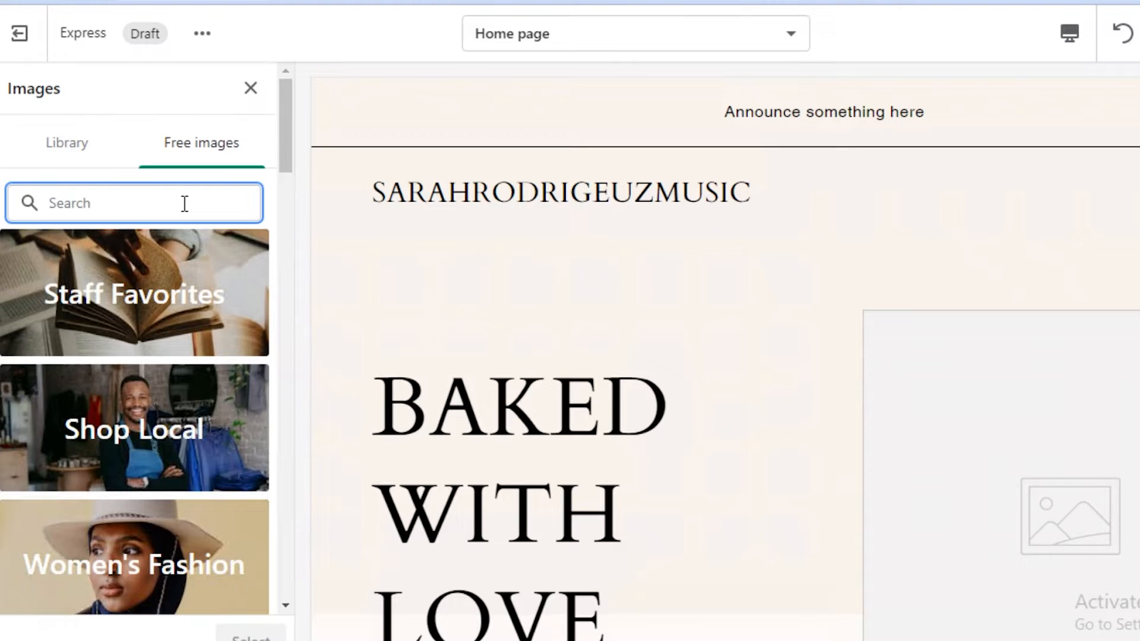
pyautogui.write('CAKE')
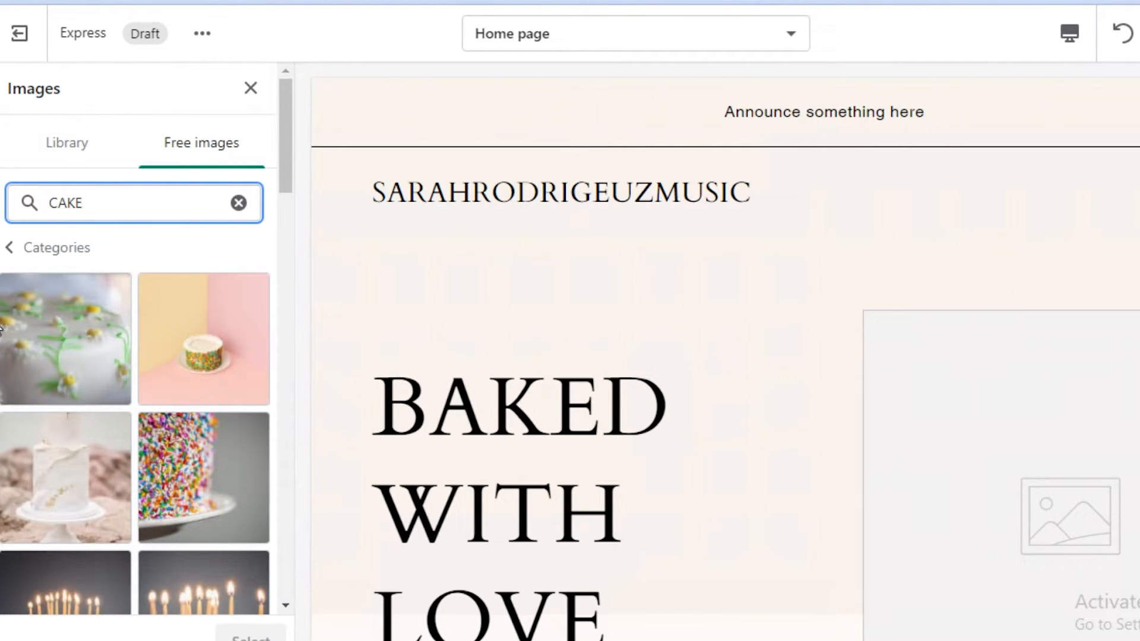
pyautogui.click(184, 363)
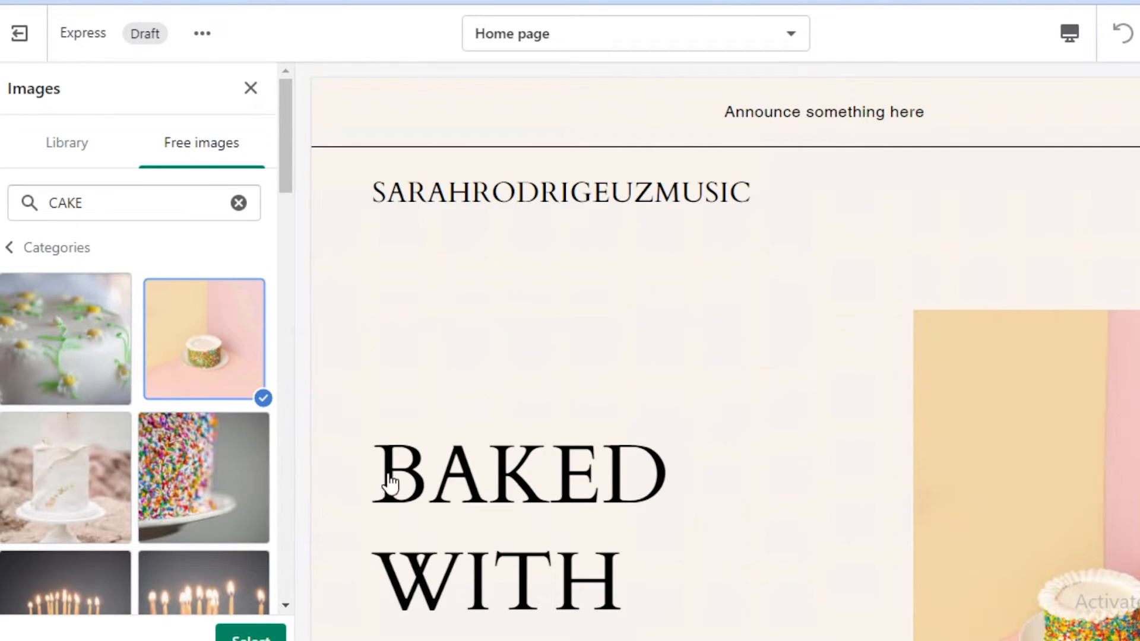
pyautogui.scroll(-5, 131, 266)
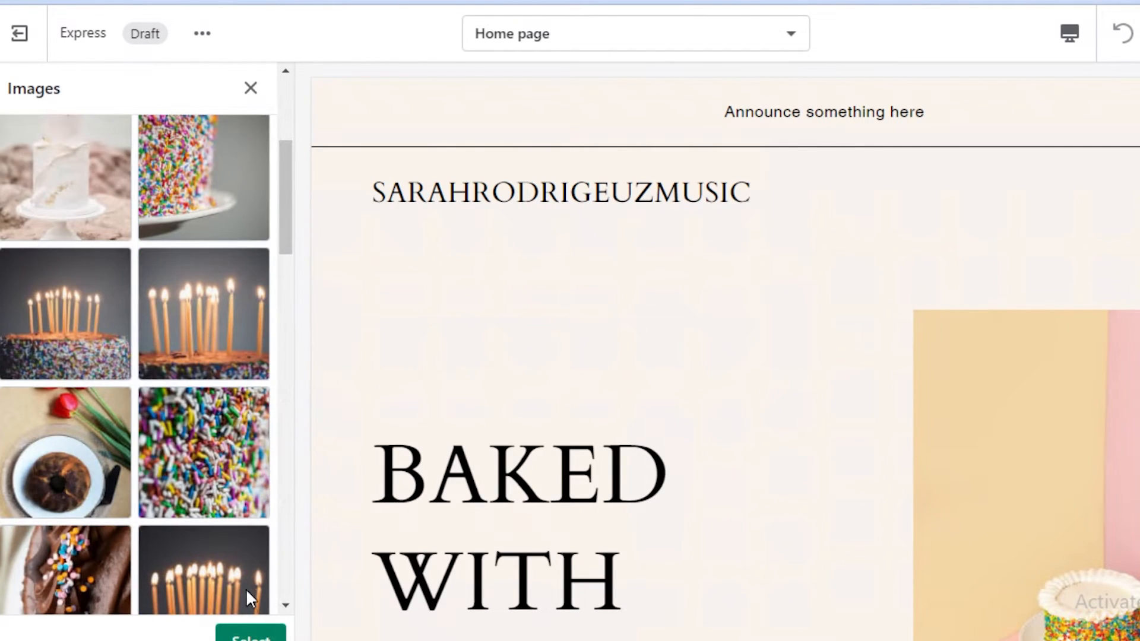
pyautogui.scroll(-2, 249, 593)
pyautogui.click(253, 634)
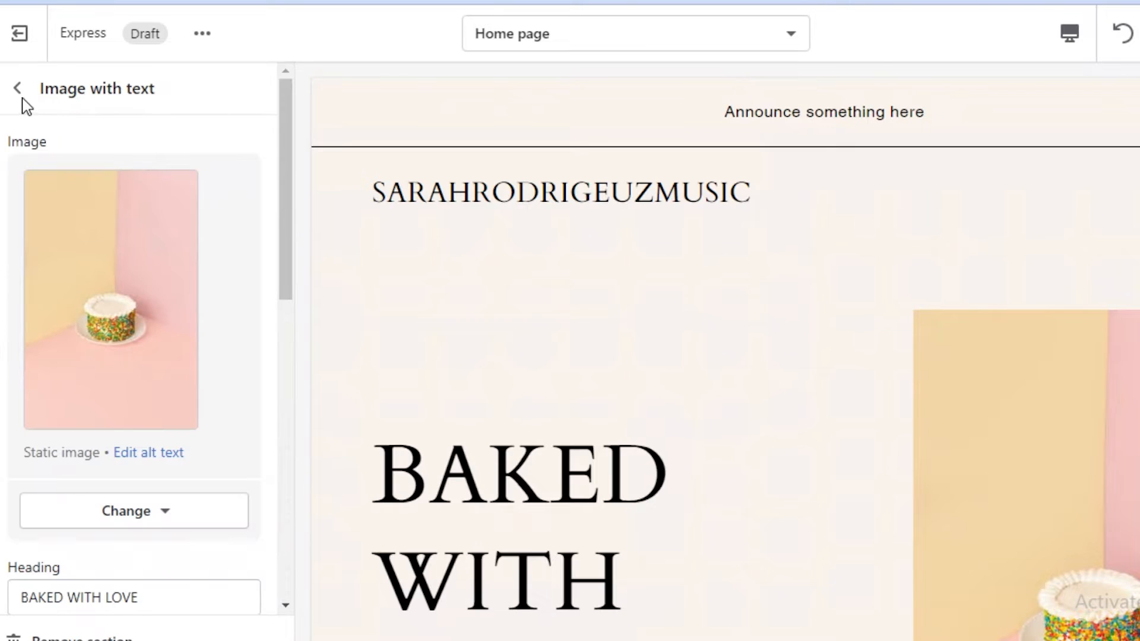
pyautogui.click(21, 94)
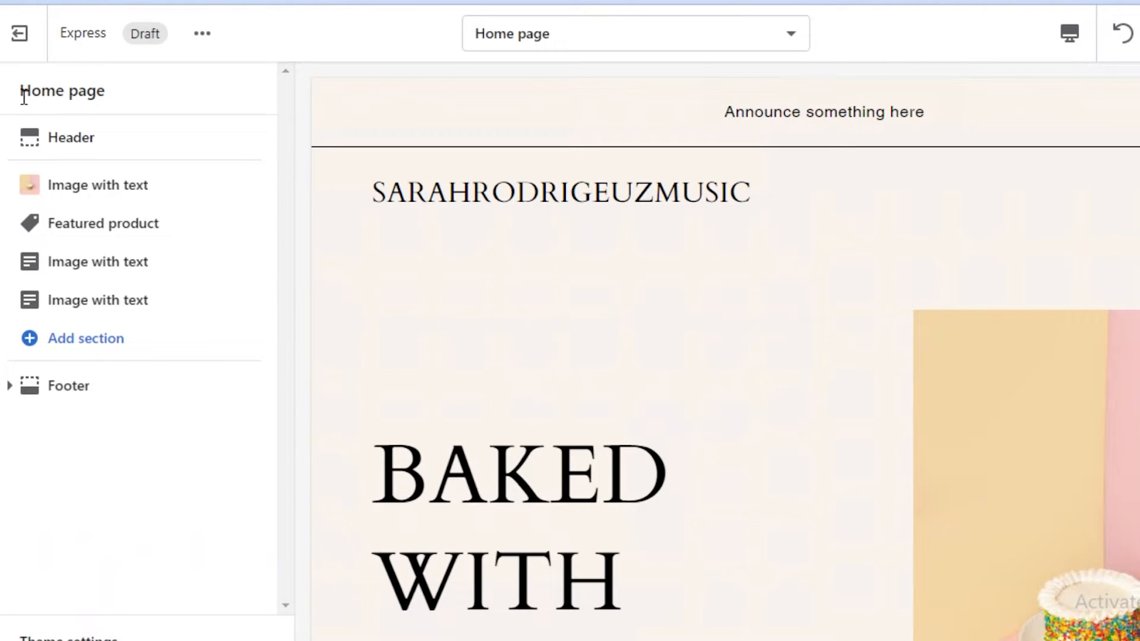
# - Create a new product from the Featured product section's product selection and title it "BOX OF 6 CUPCAKES"
pyautogui.click(65, 229)
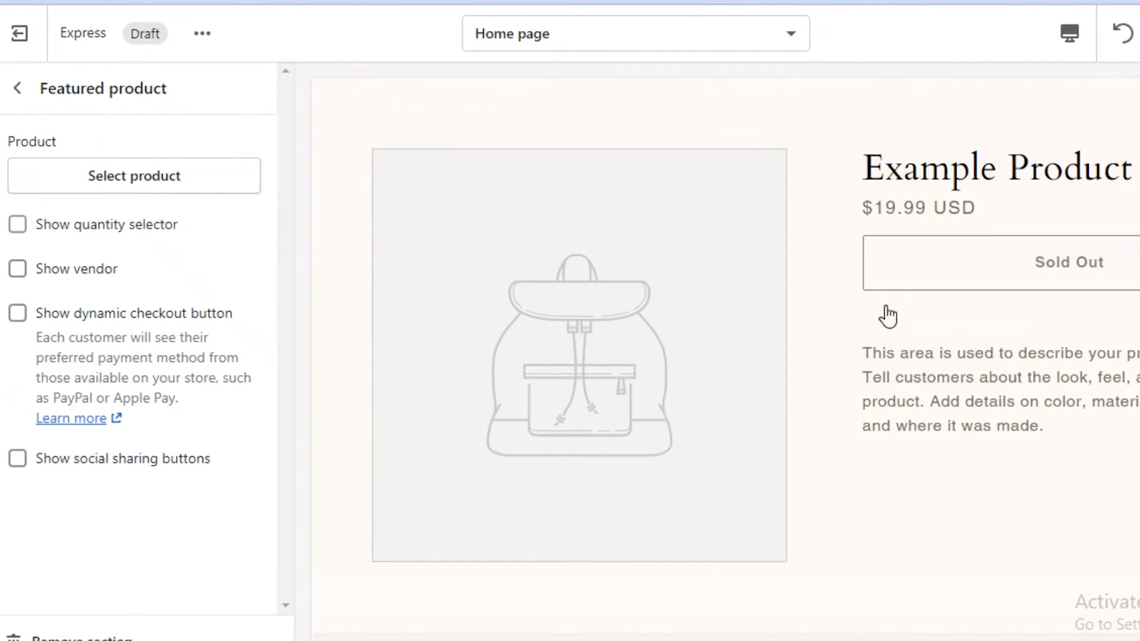
pyautogui.click(179, 187)
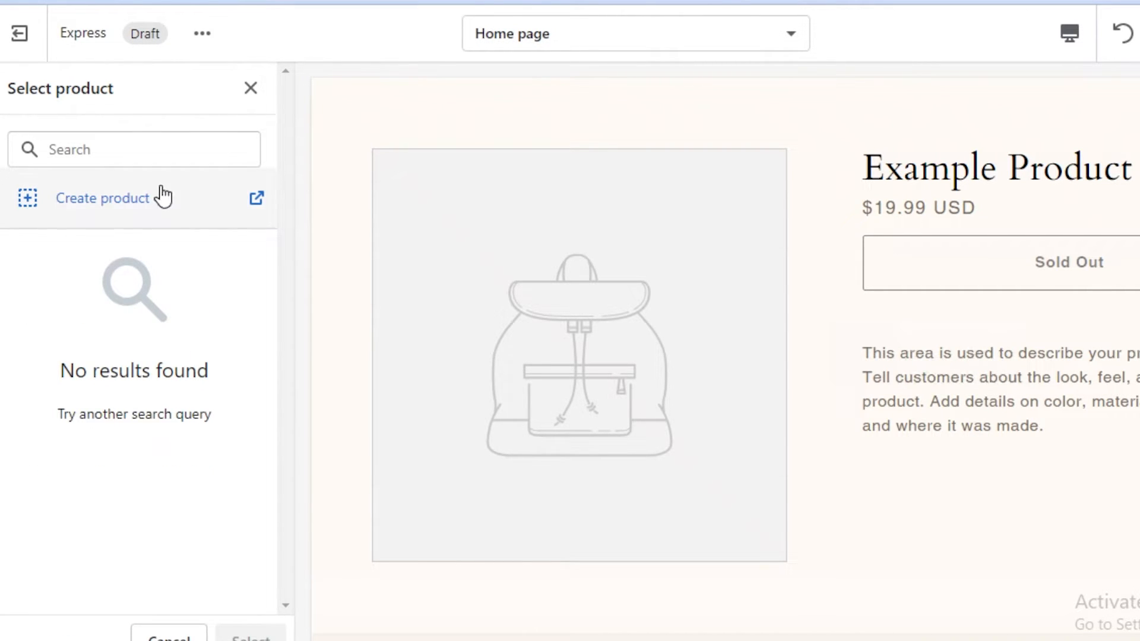
pyautogui.click(186, 206)
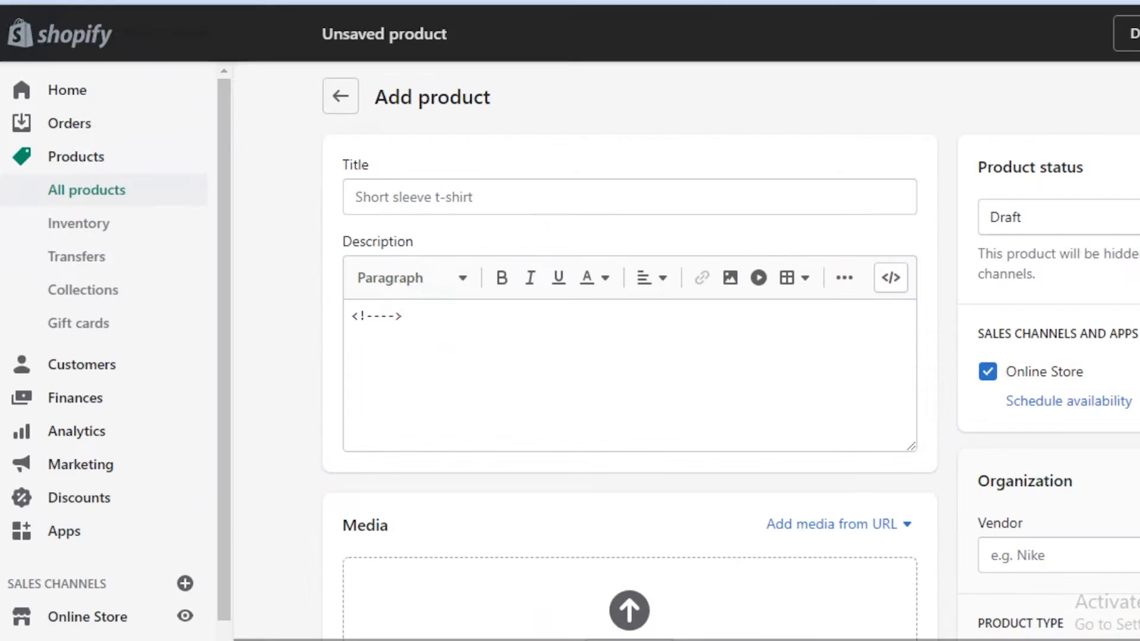
pyautogui.scroll(-2, 460, 193)
pyautogui.scroll(2, 454, 190)
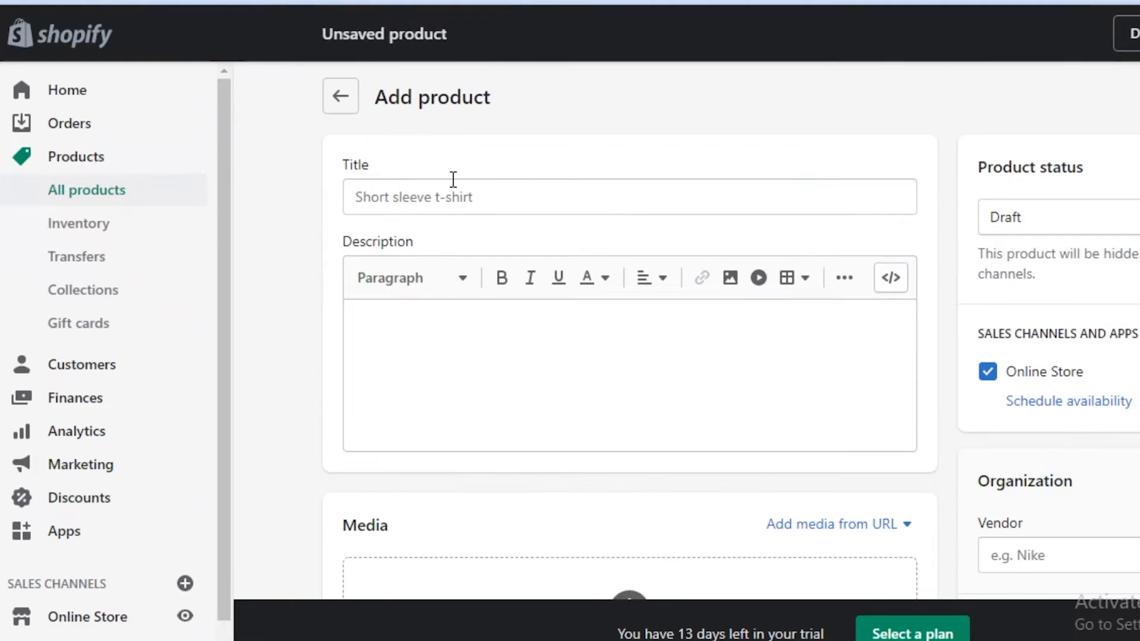
pyautogui.click(458, 204)
pyautogui.write('BOX OF')
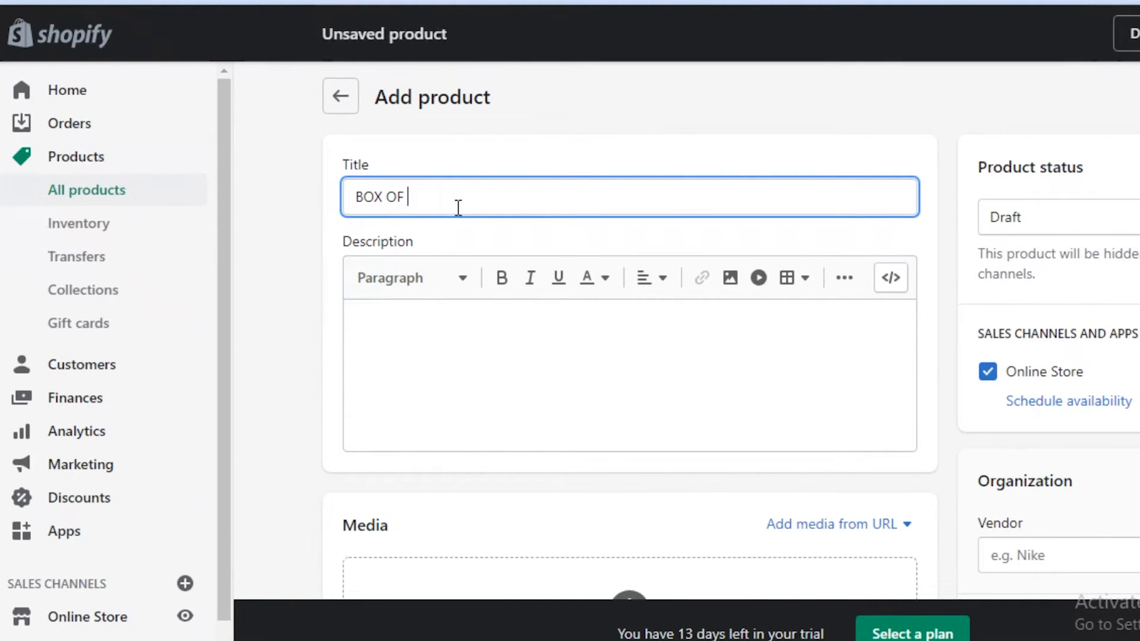
pyautogui.write(' 6 CUPCAKES')
# - Review the new product's collection, pricing, inventory and shipping options, then save the product
pyautogui.scroll(-10, 510, 270)
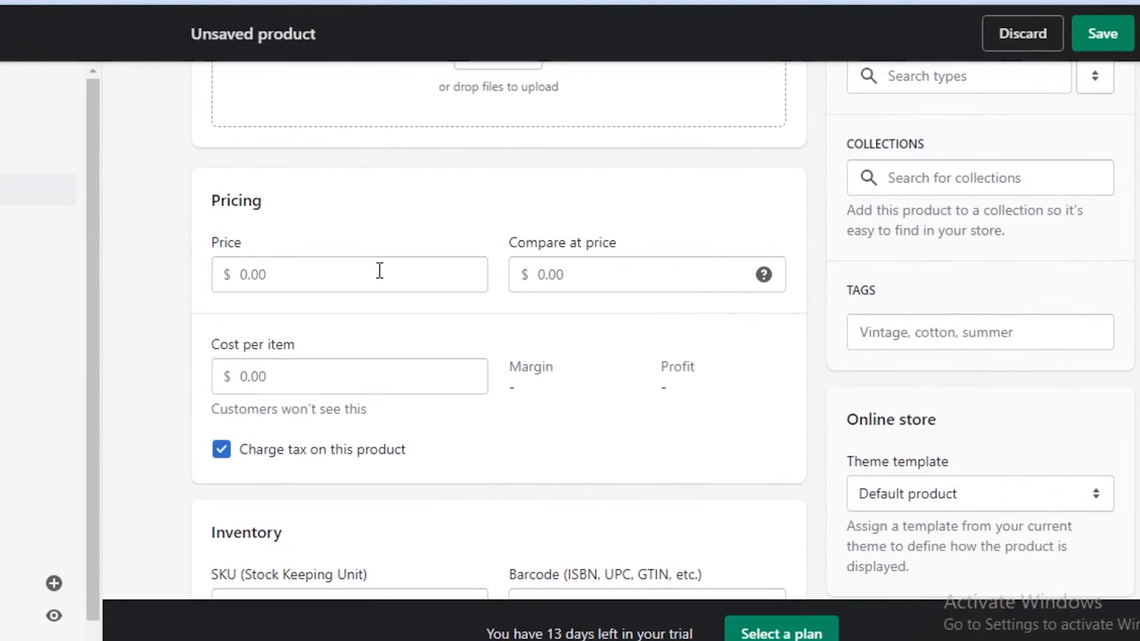
pyautogui.scroll(3, 372, 270)
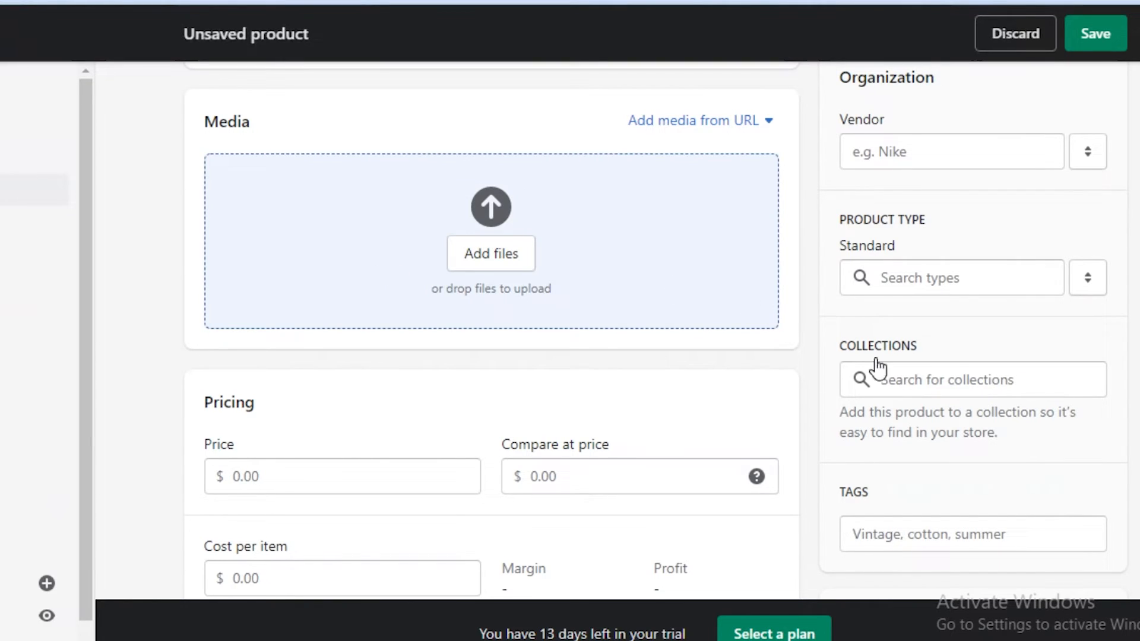
pyautogui.click(948, 387)
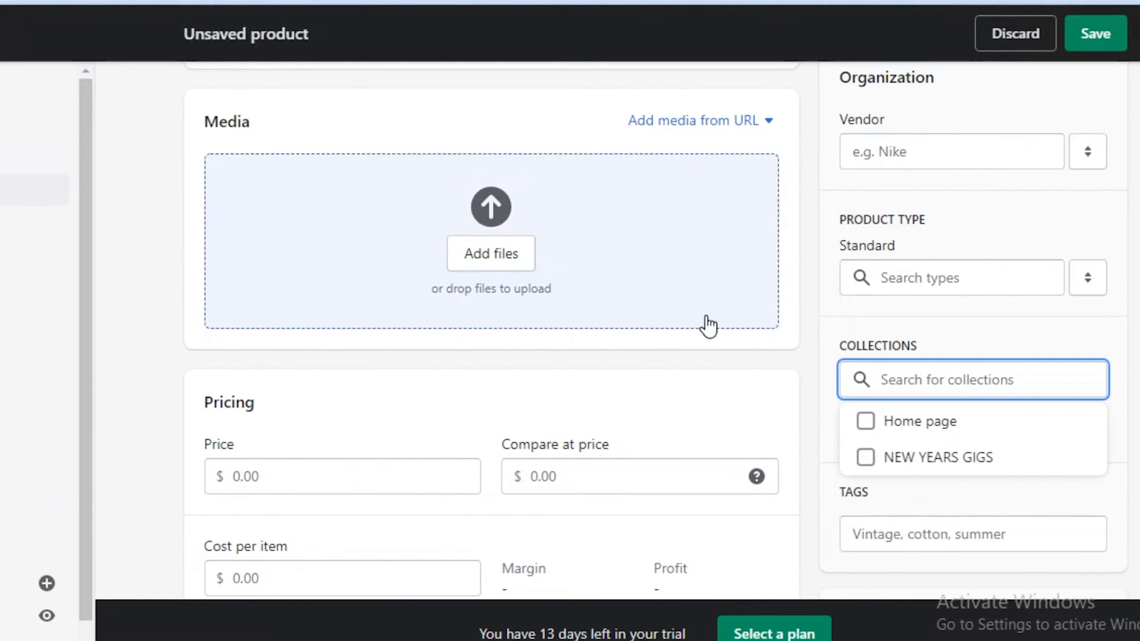
pyautogui.scroll(-5, 237, 234)
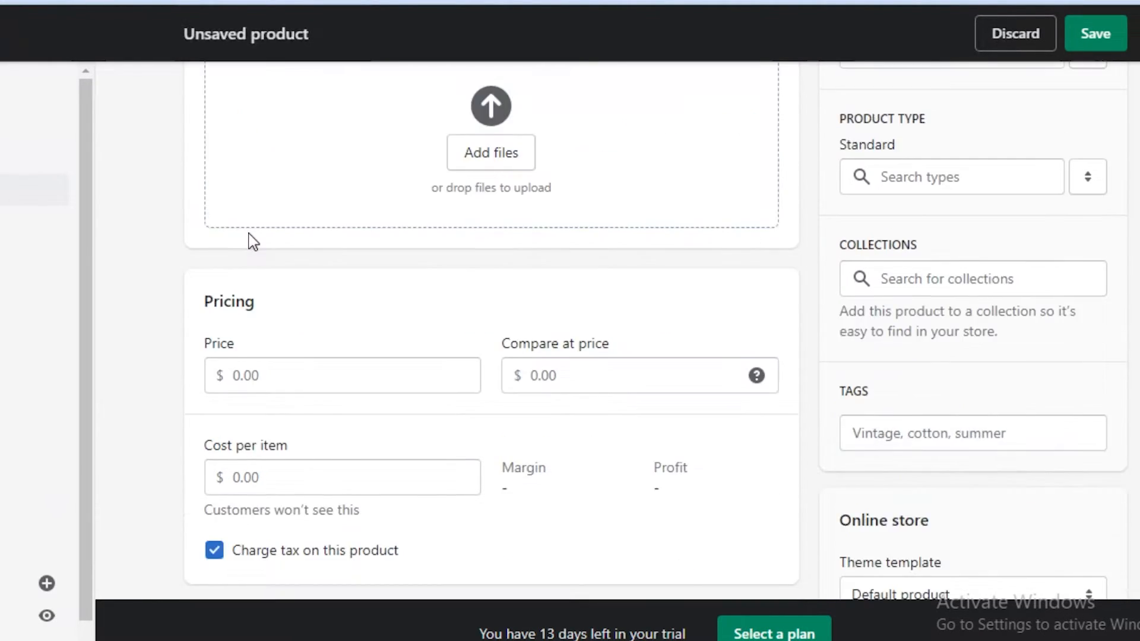
pyautogui.scroll(-2, 240, 220)
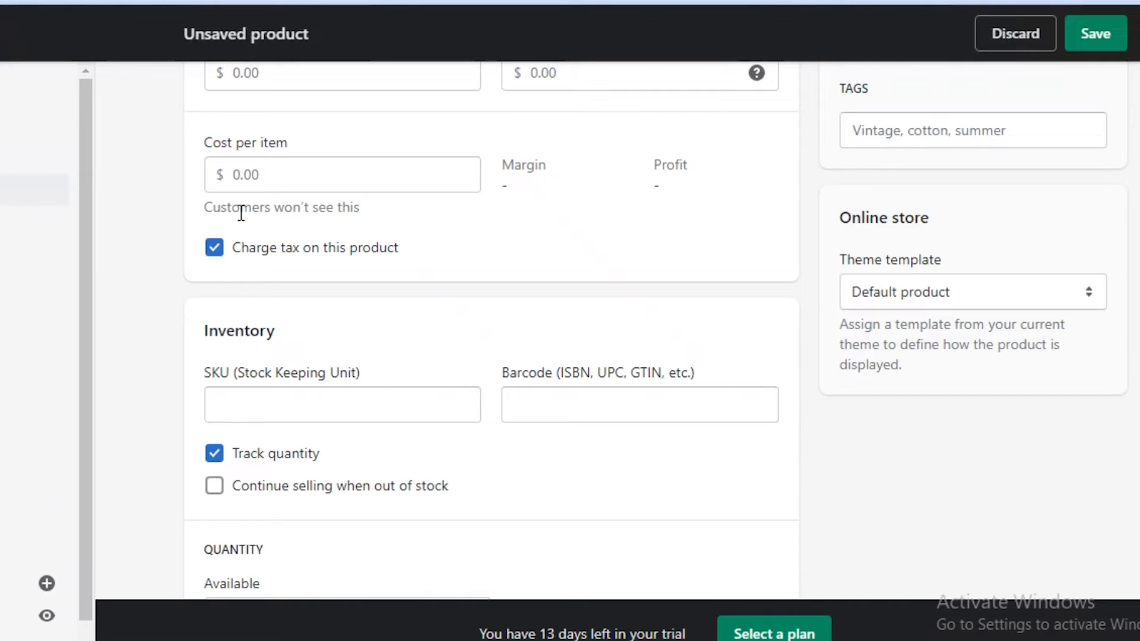
pyautogui.scroll(-5, 241, 212)
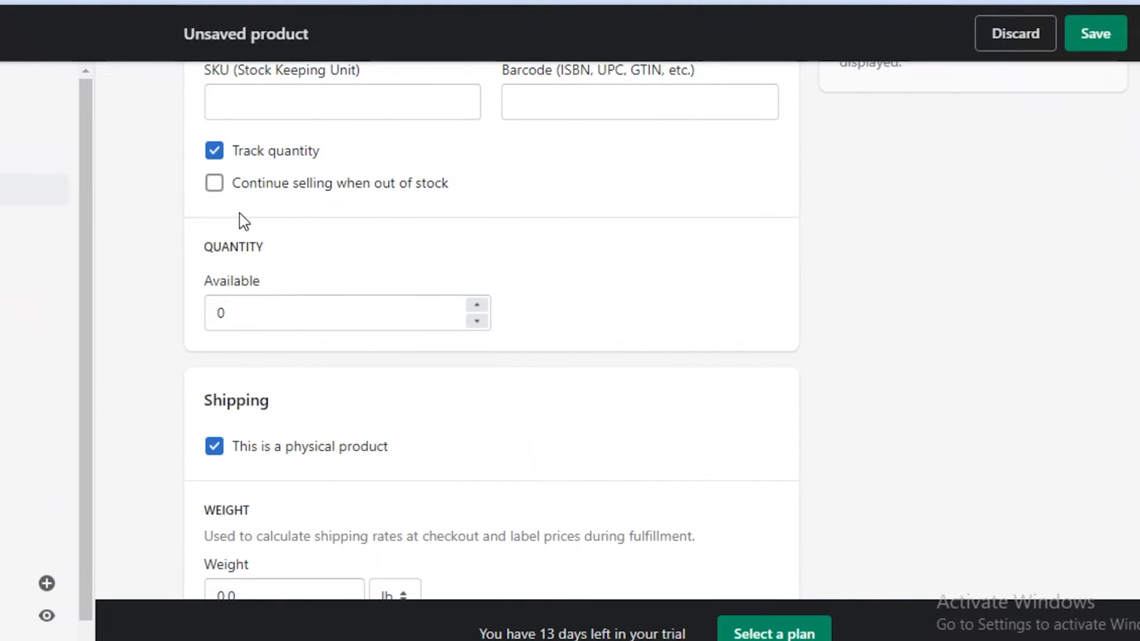
pyautogui.scroll(-2, 617, 231)
pyautogui.click(1080, 43)
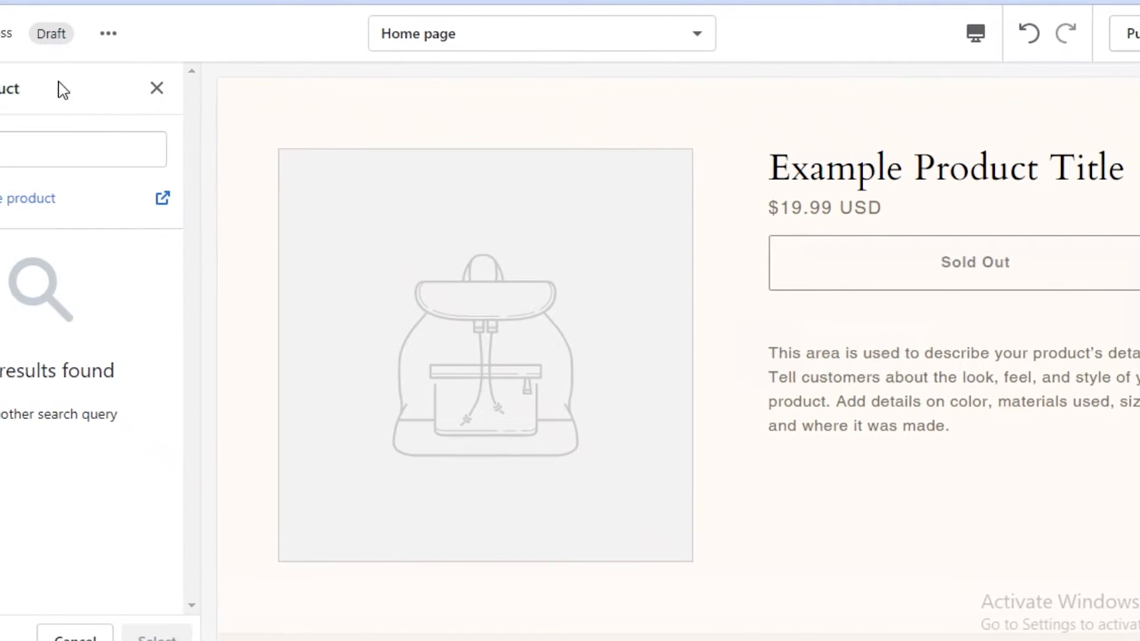
# - Remove the Featured product section from the home page and check the available product templates
pyautogui.click(140, 148)
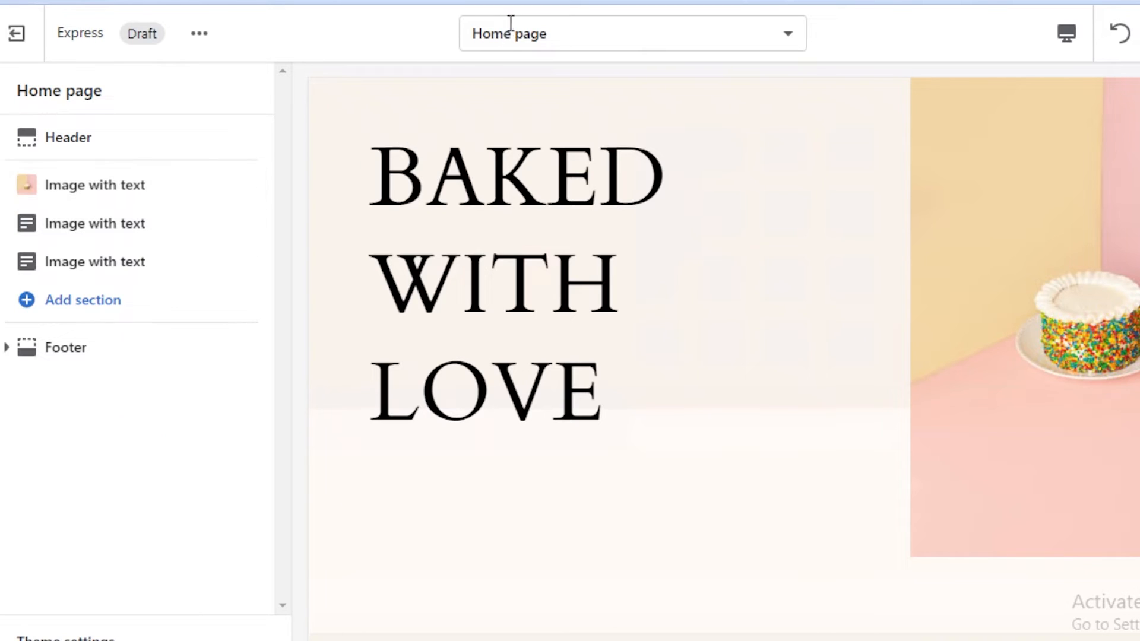
pyautogui.click(512, 27)
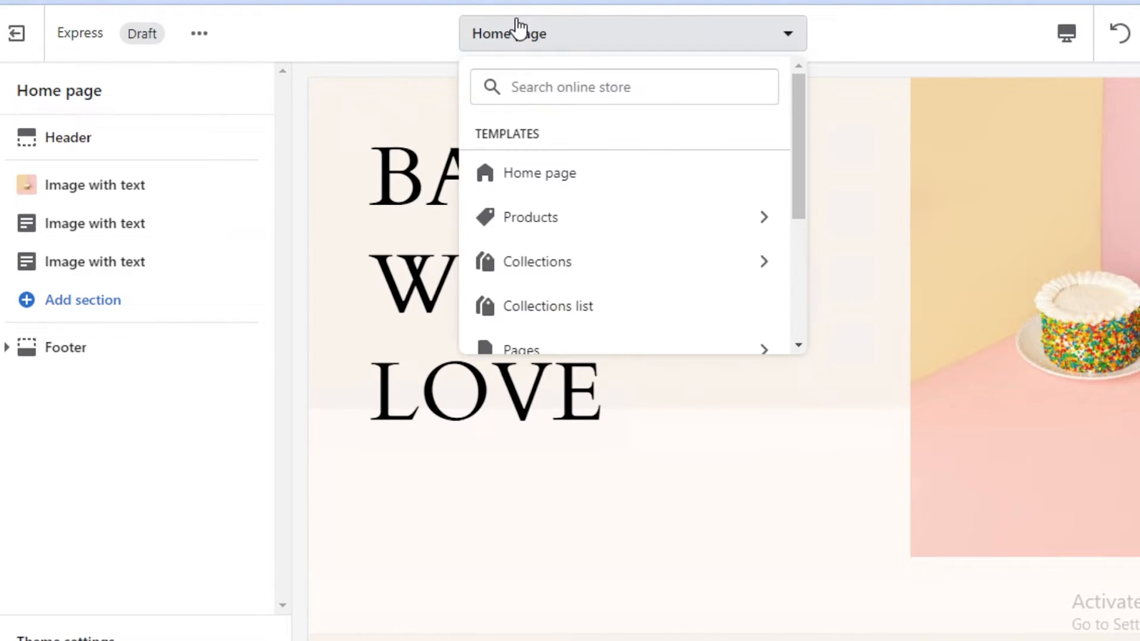
pyautogui.click(543, 218)
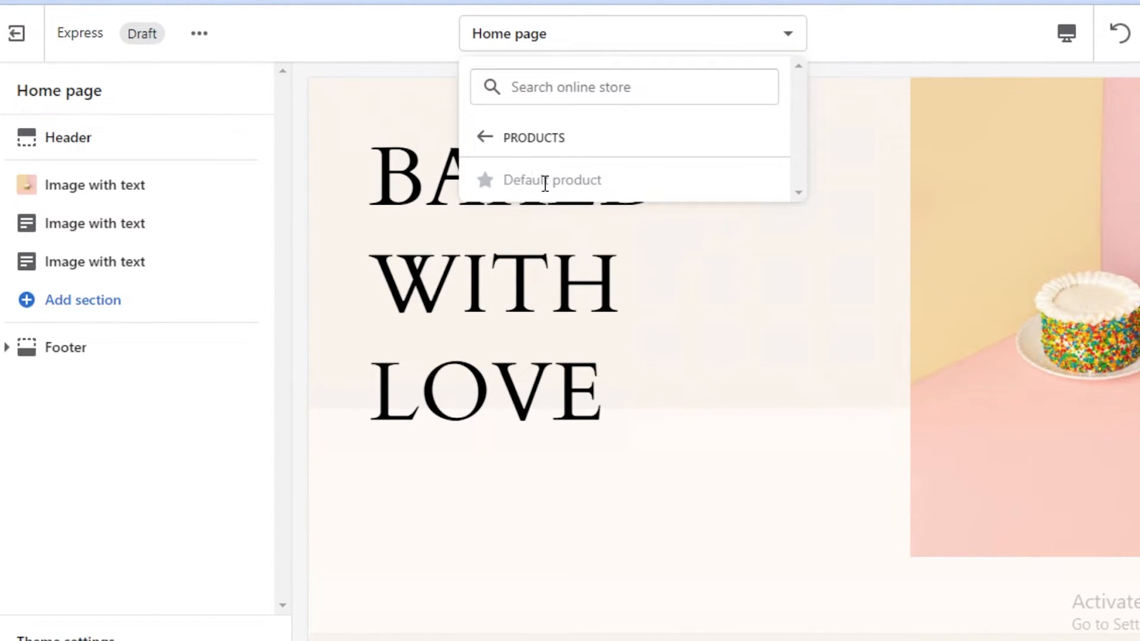
# - Add a Featured product section below the image sections on the home page and save the theme changes
pyautogui.click(72, 309)
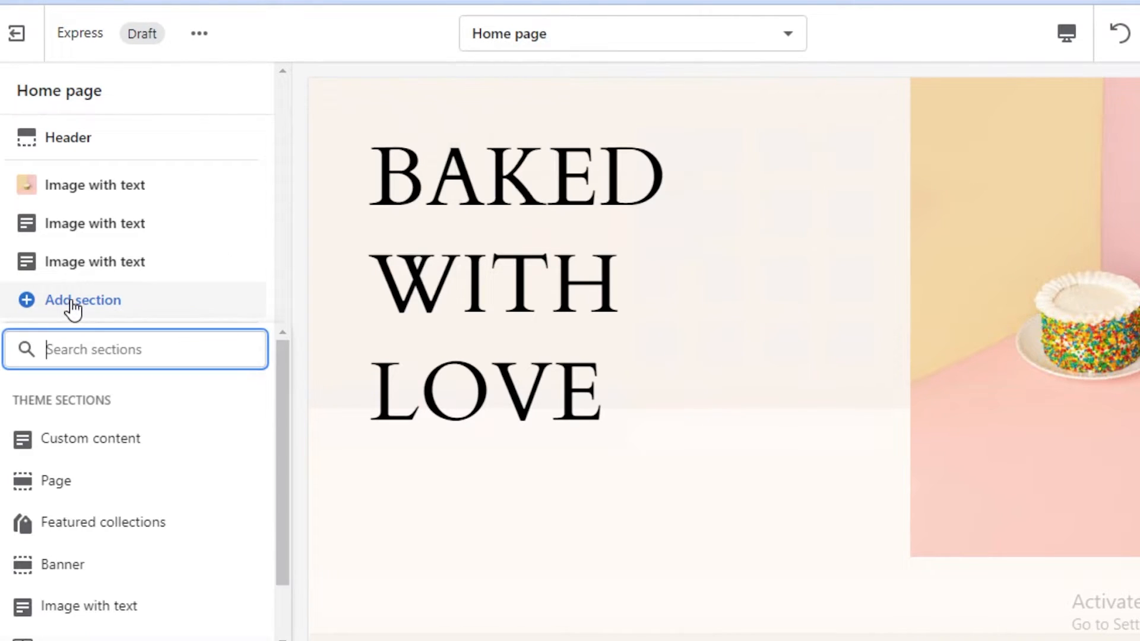
pyautogui.scroll(-1, 118, 469)
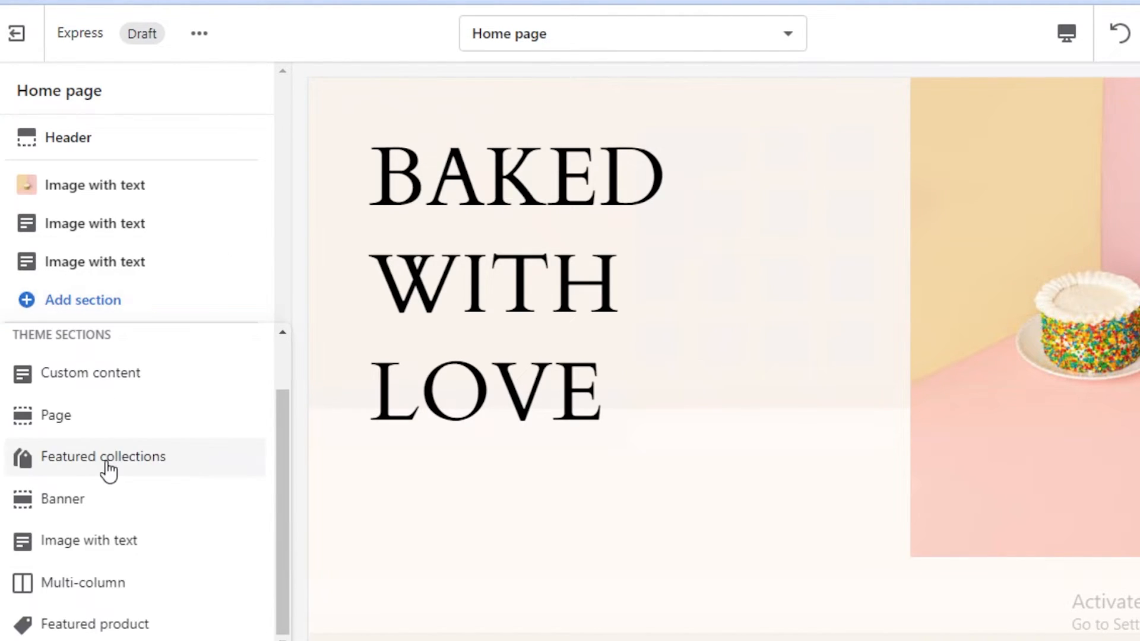
pyautogui.click(111, 617)
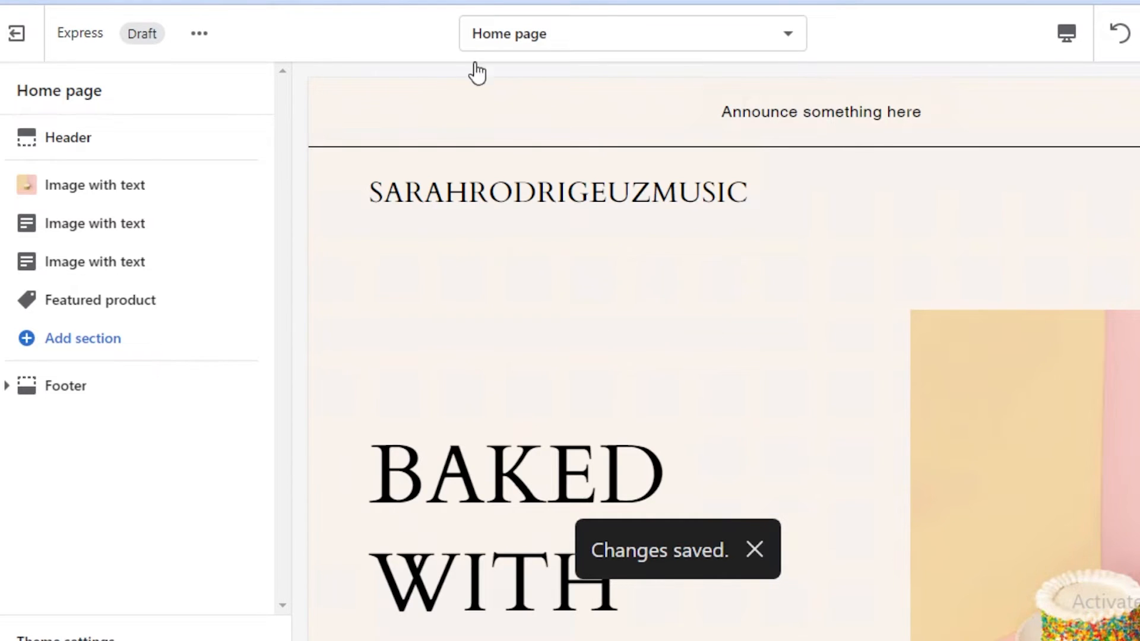
pyautogui.moveTo(371, 186); pyautogui.dragTo(833, 238)
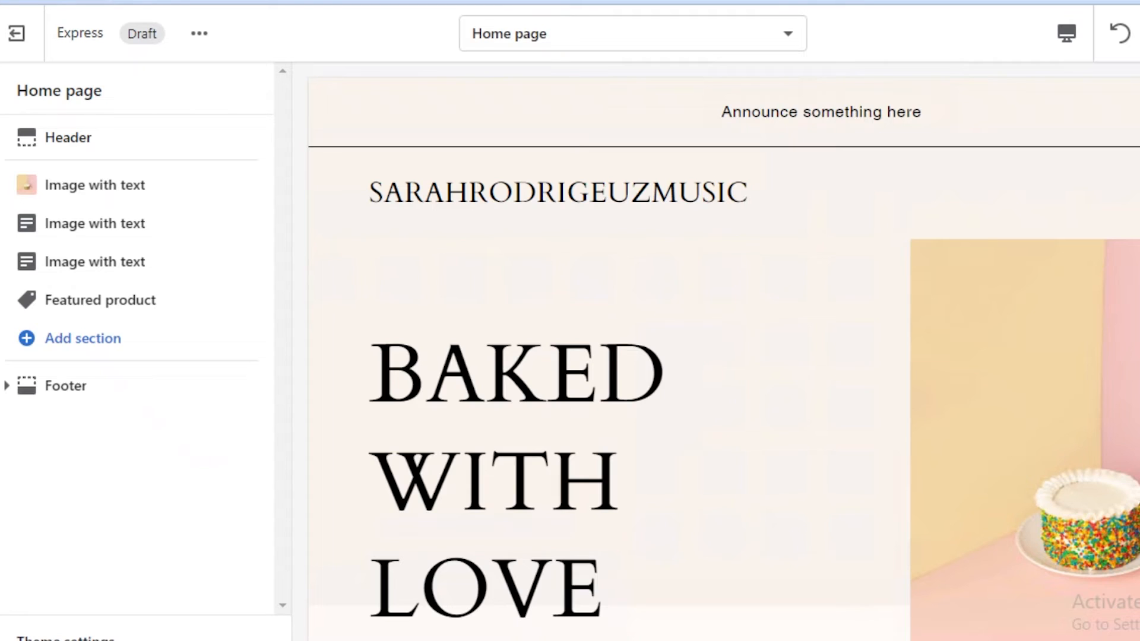
# - Leave the theme editor and change the store name to "BAKED CAKES" in the store details settings, saving the change
pyautogui.click(24, 31)
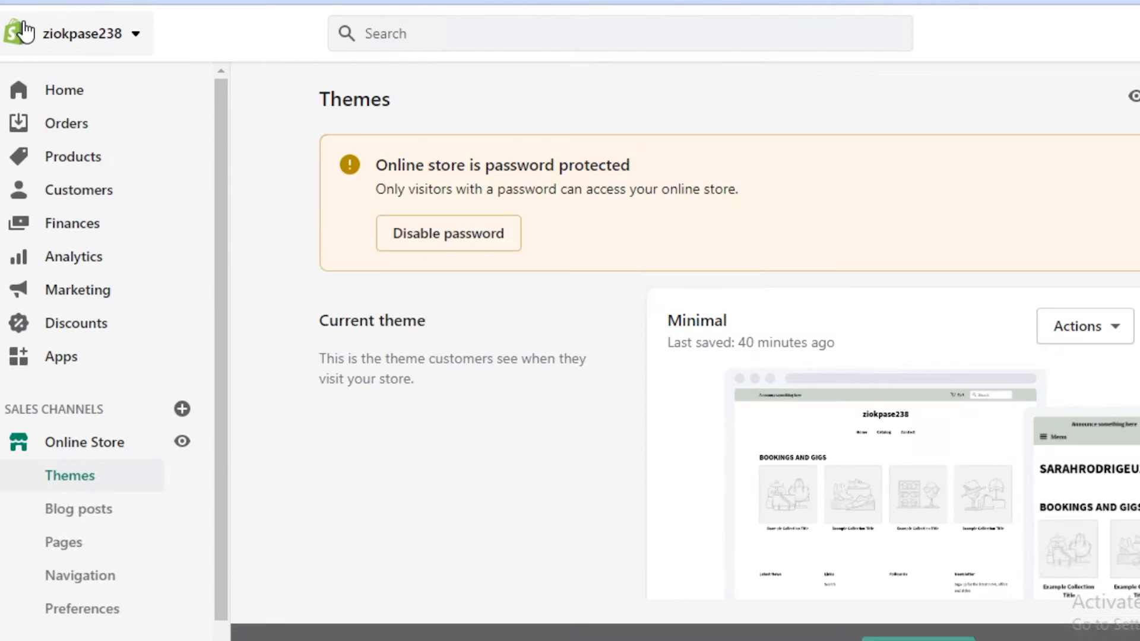
pyautogui.scroll(-1, 223, 388)
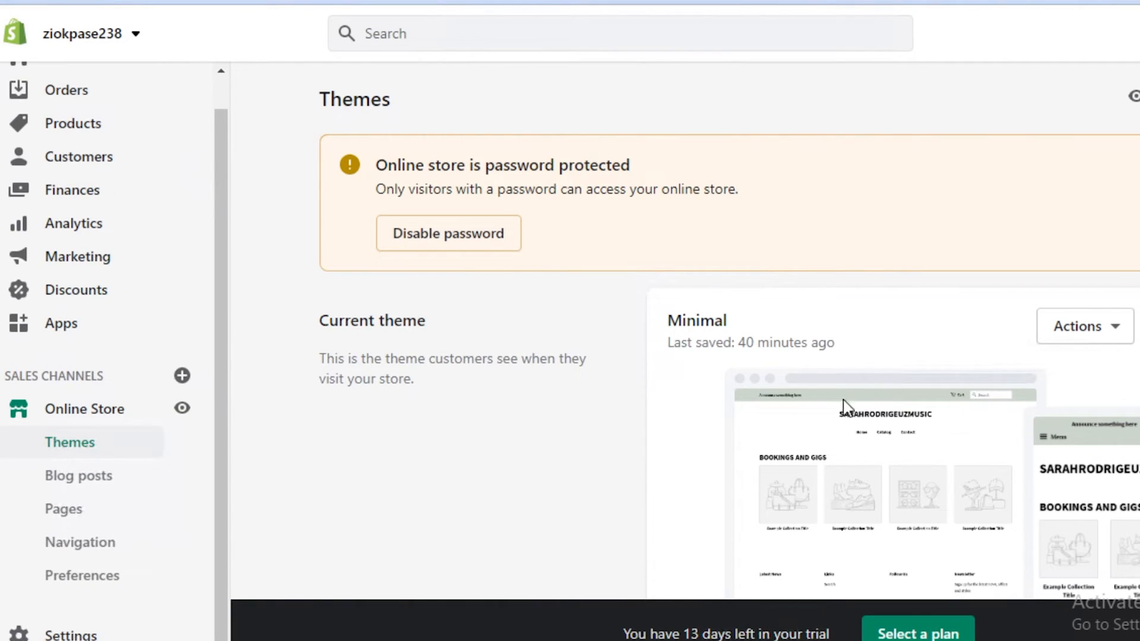
pyautogui.scroll(-3, 178, 554)
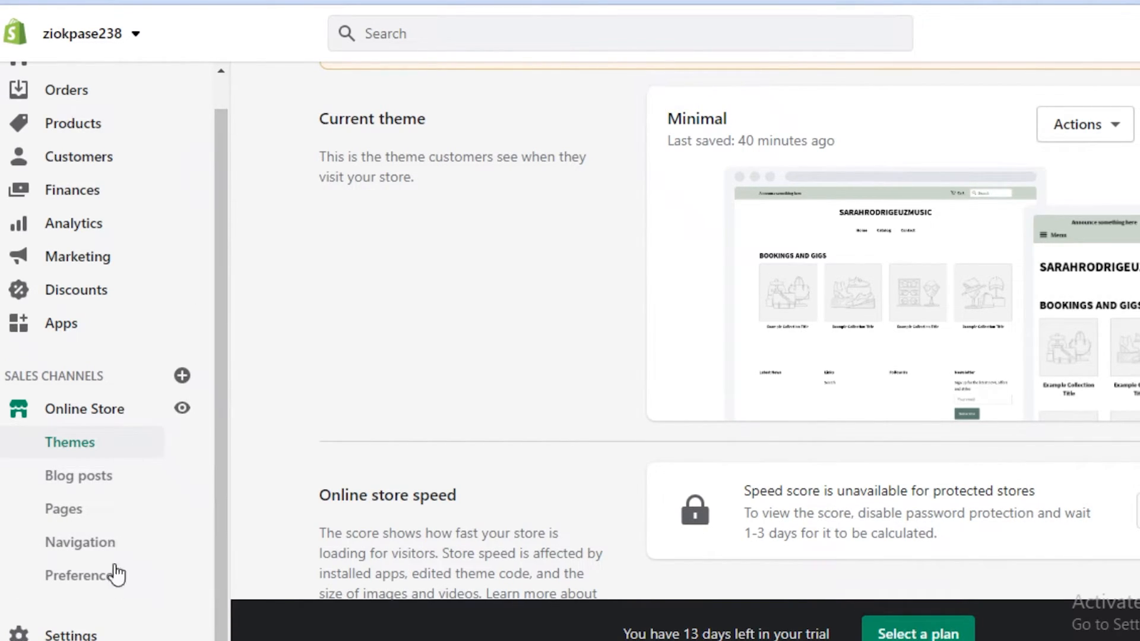
pyautogui.click(97, 635)
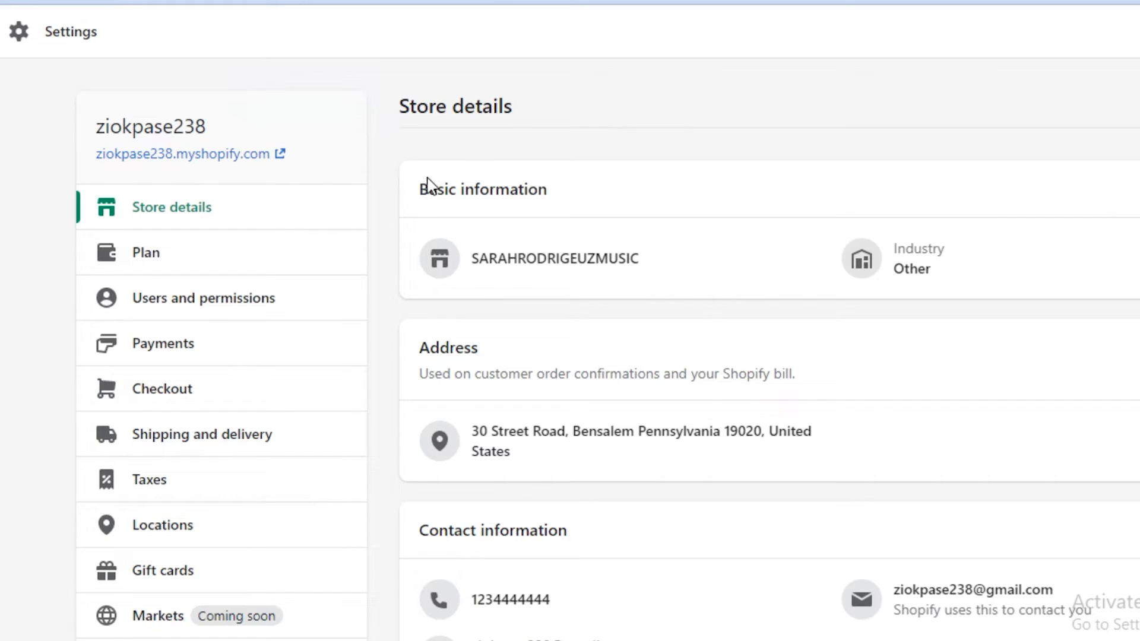
pyautogui.click(1139, 189)
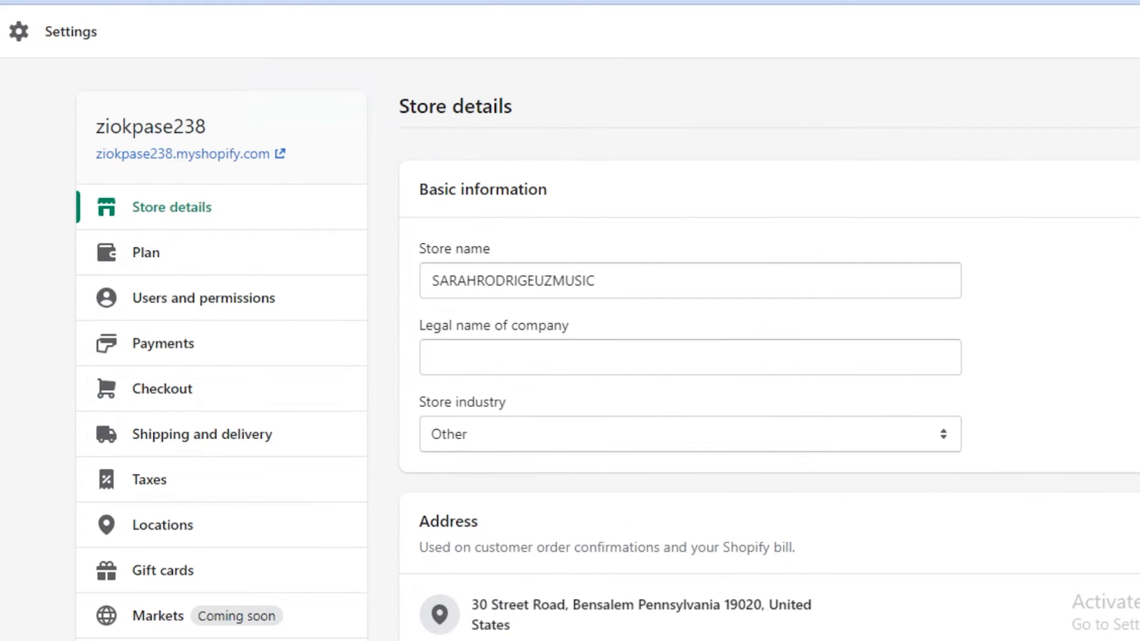
pyautogui.click(576, 278)
pyautogui.doubleClick(580, 277)
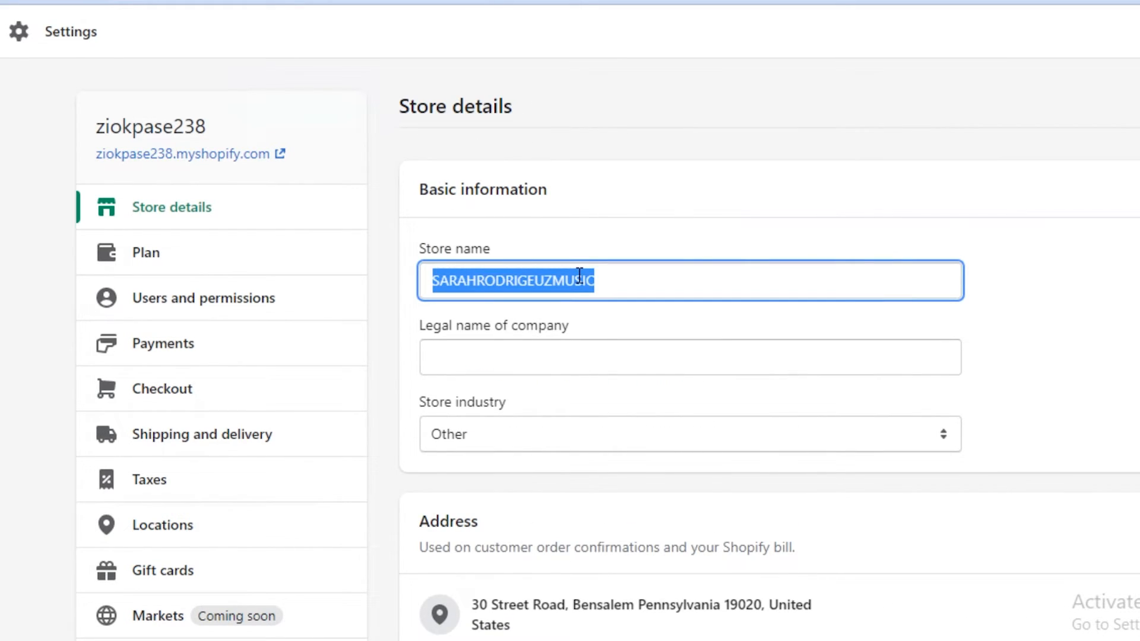
pyautogui.write('B')
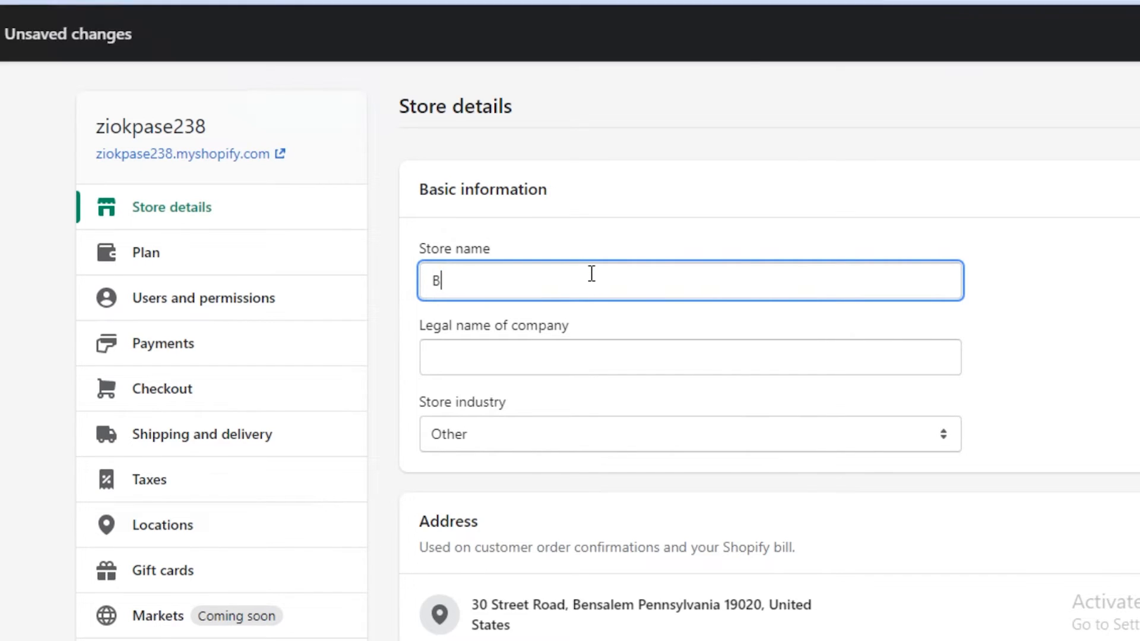
pyautogui.write('AKED CAKES')
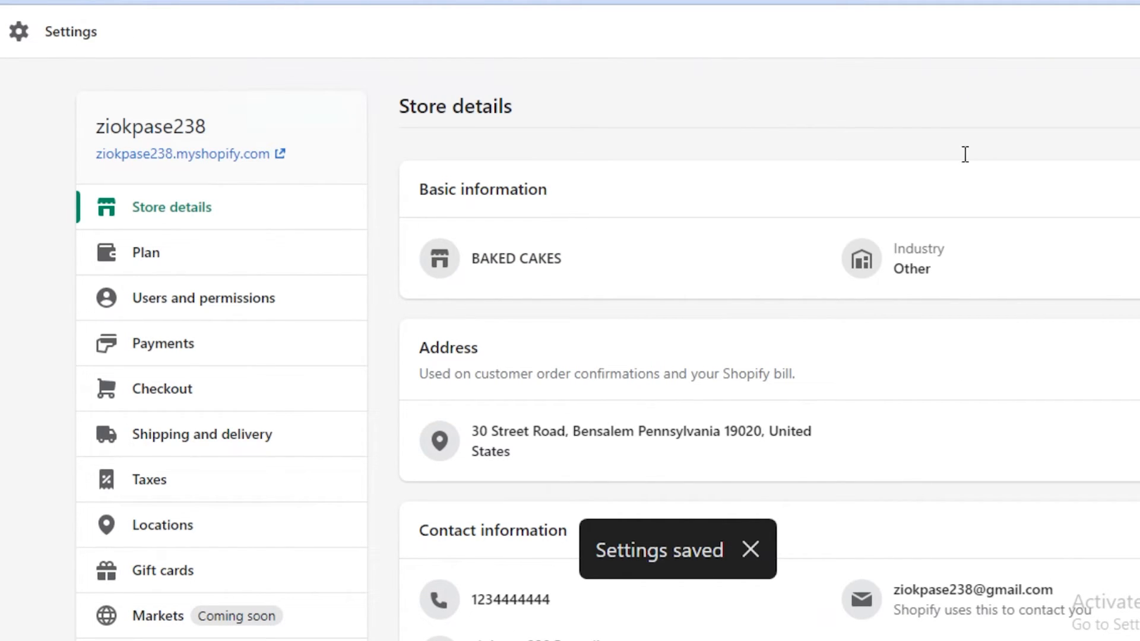
pyautogui.click(1136, 32)
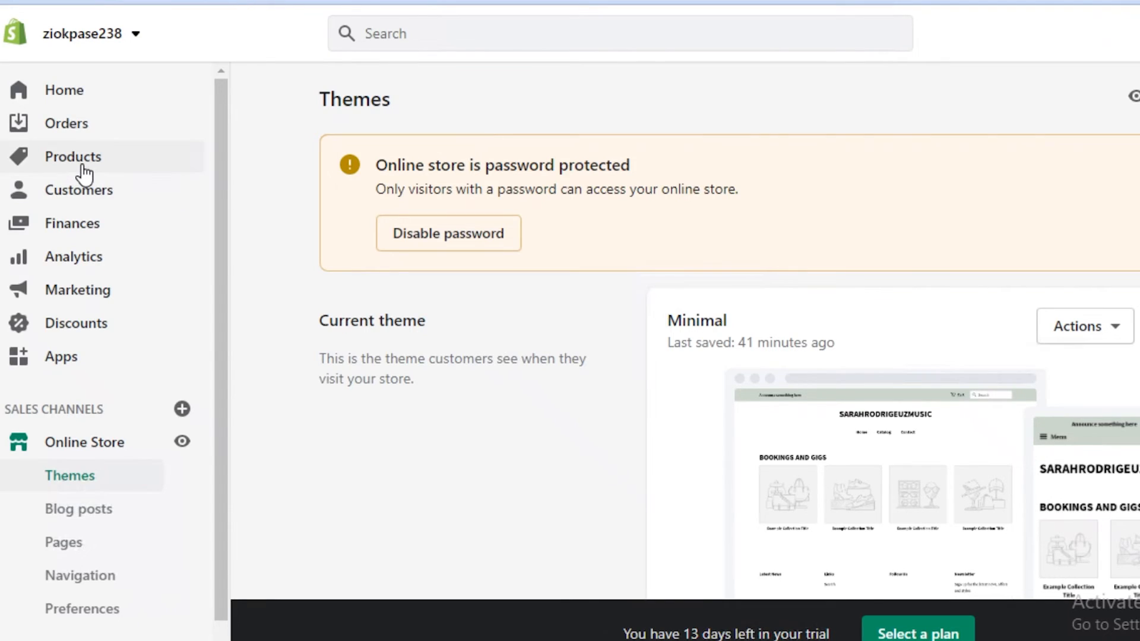
# - Check the product list and the Analytics dashboard, and look through the report categories on the Reports page
pyautogui.click(86, 169)
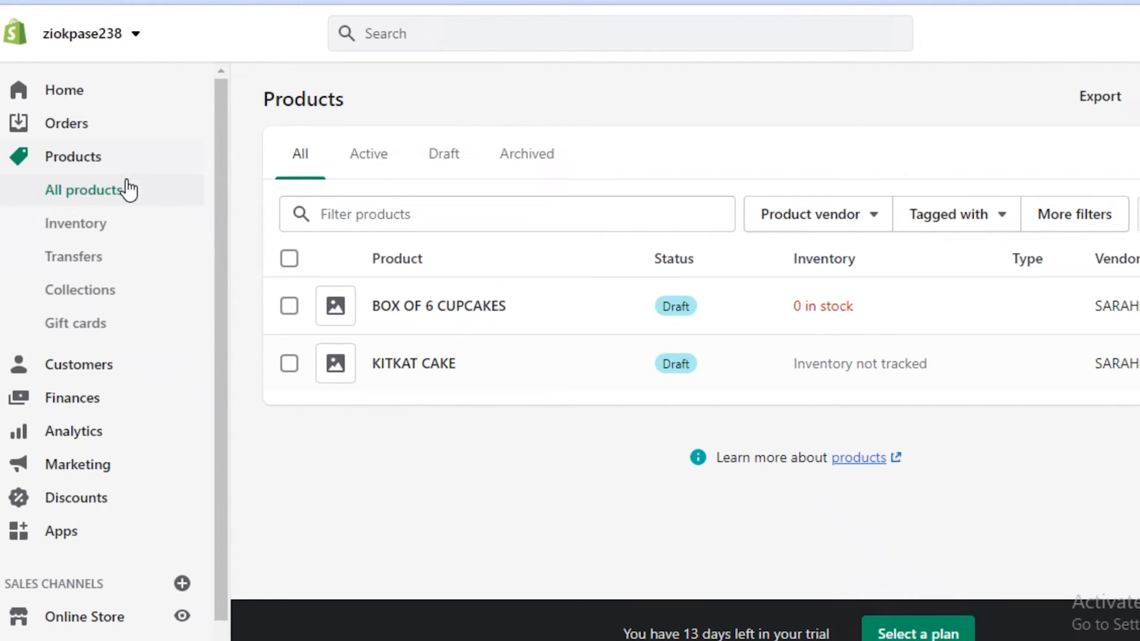
pyautogui.click(100, 444)
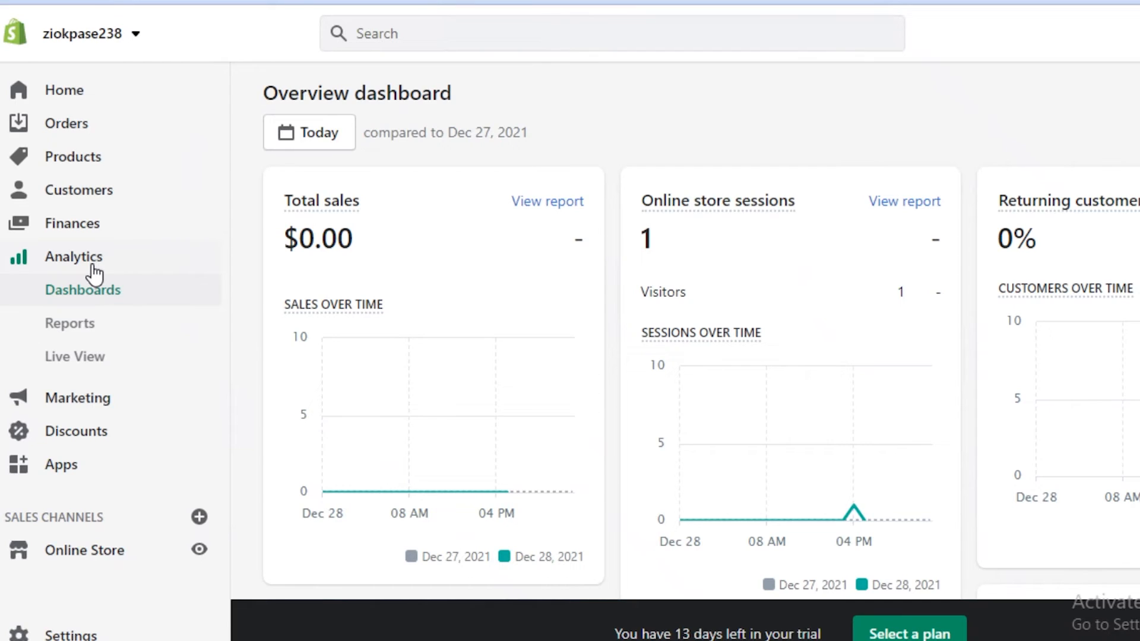
pyautogui.click(88, 326)
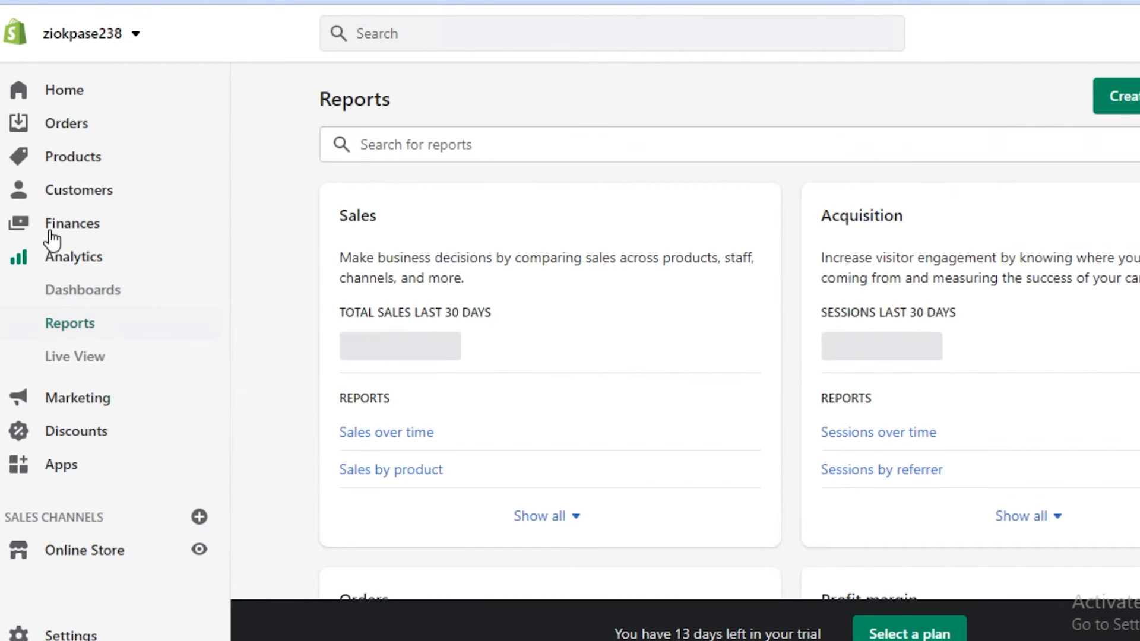
pyautogui.scroll(-2, 891, 300)
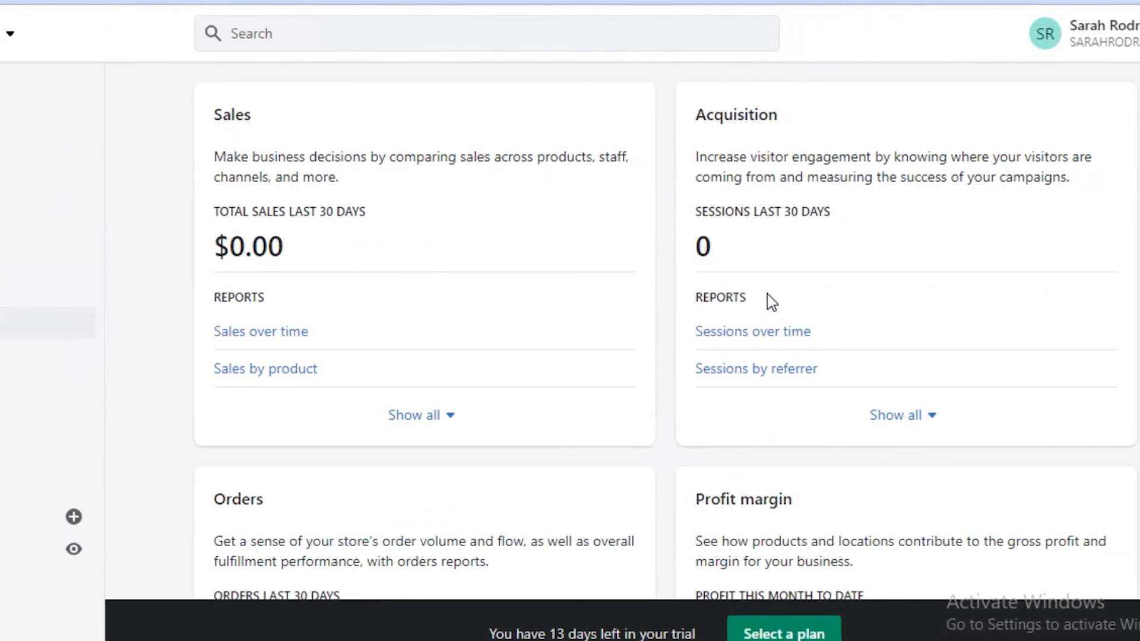
pyautogui.scroll(-5, 727, 294)
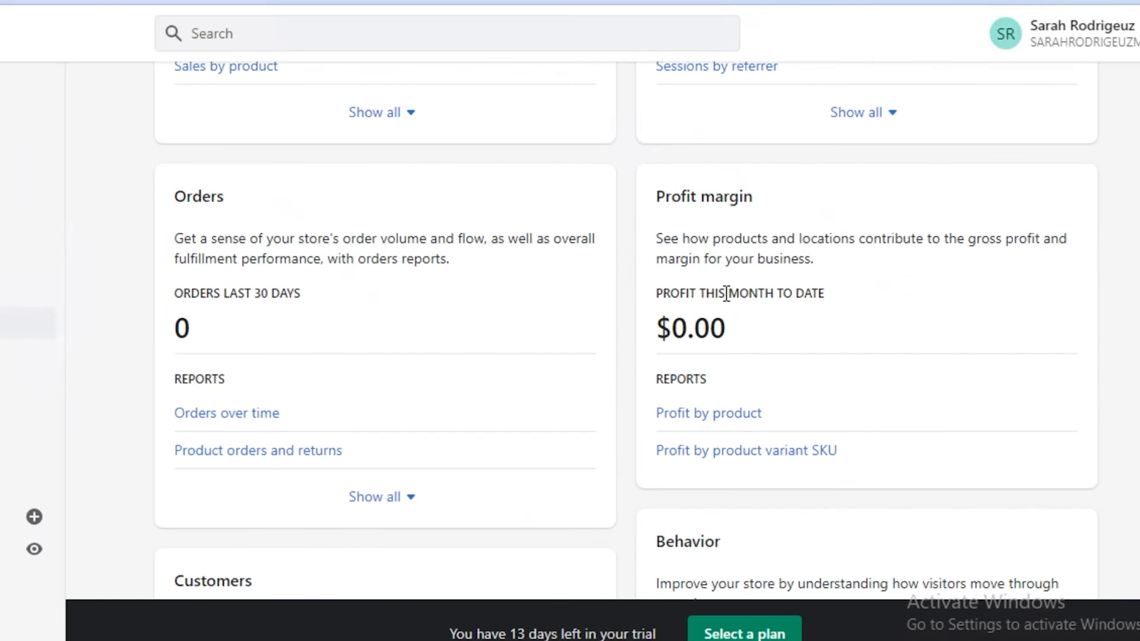
pyautogui.scroll(-5, 727, 295)
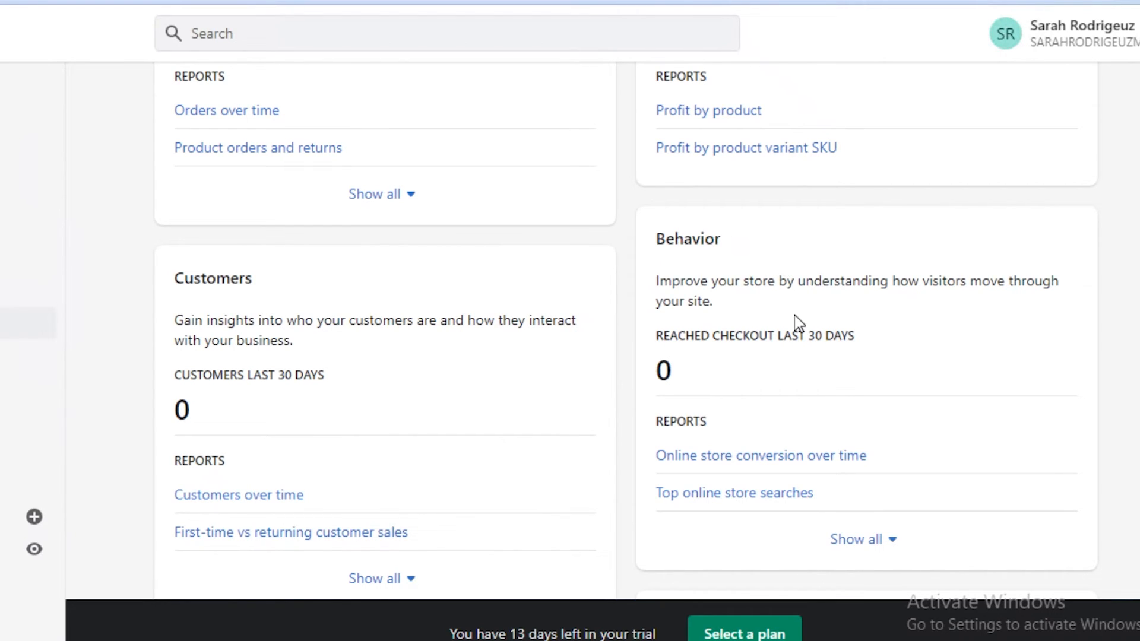
pyautogui.scroll(-3, 798, 323)
pyautogui.scroll(3, 799, 324)
pyautogui.scroll(-3, 799, 325)
pyautogui.scroll(-2, 51, 397)
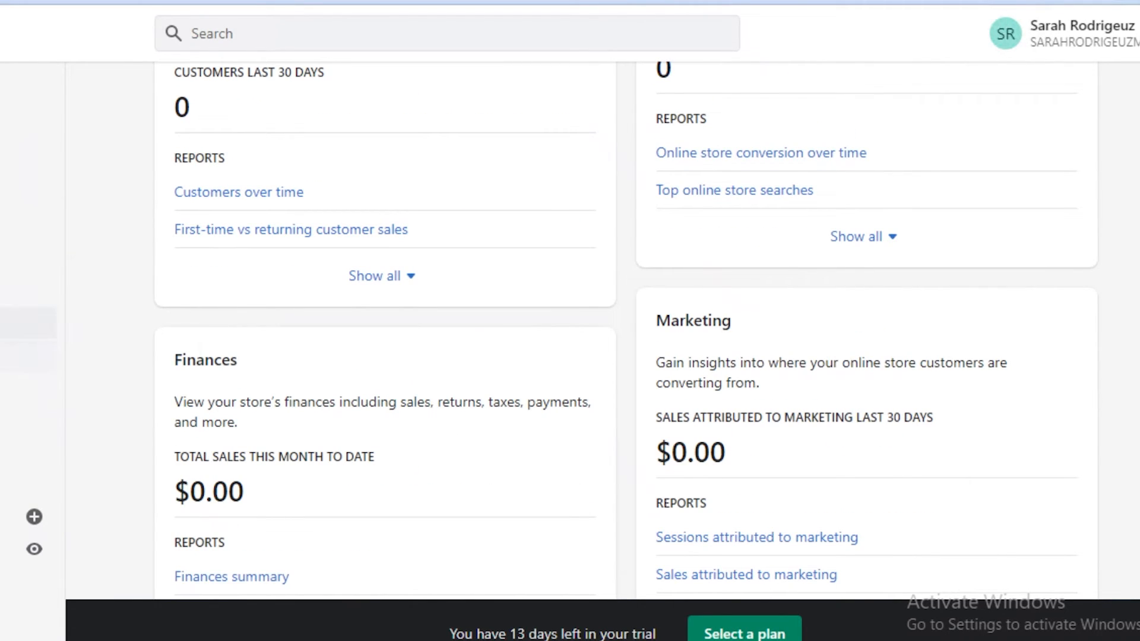
pyautogui.scroll(-6, 30, 394)
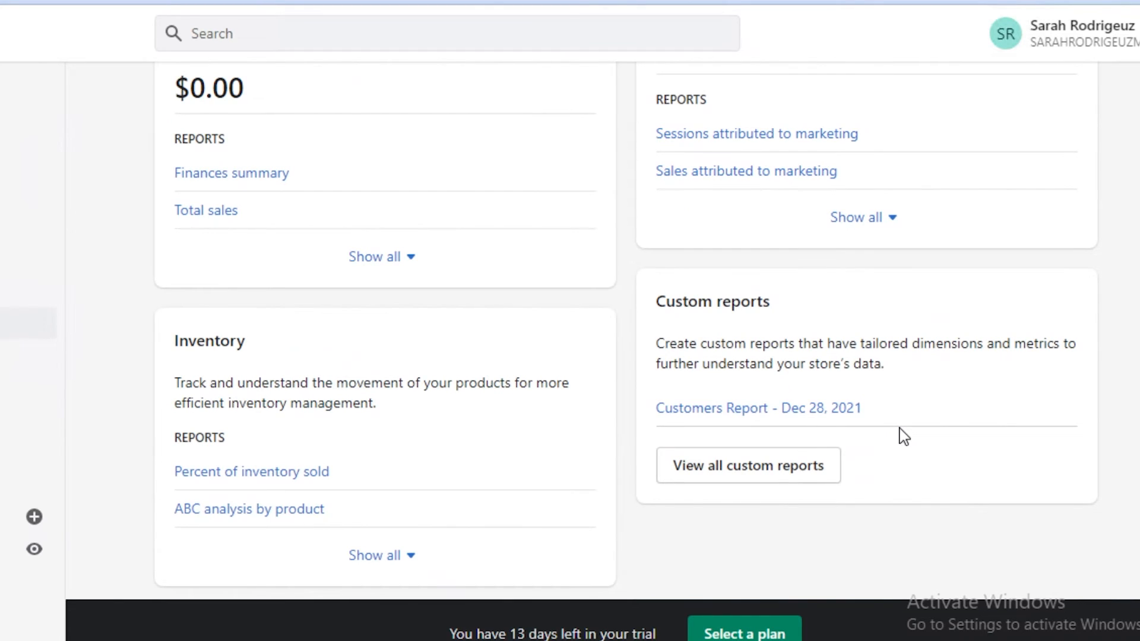
pyautogui.scroll(3, 51, 326)
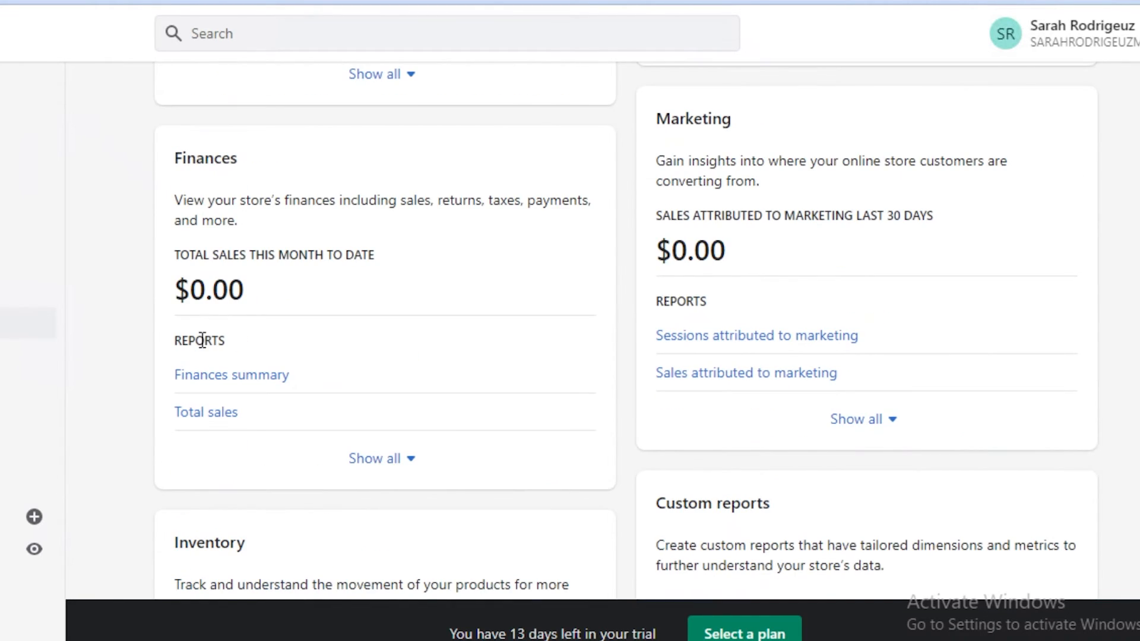
pyautogui.scroll(3, 203, 340)
pyautogui.scroll(5, 542, 381)
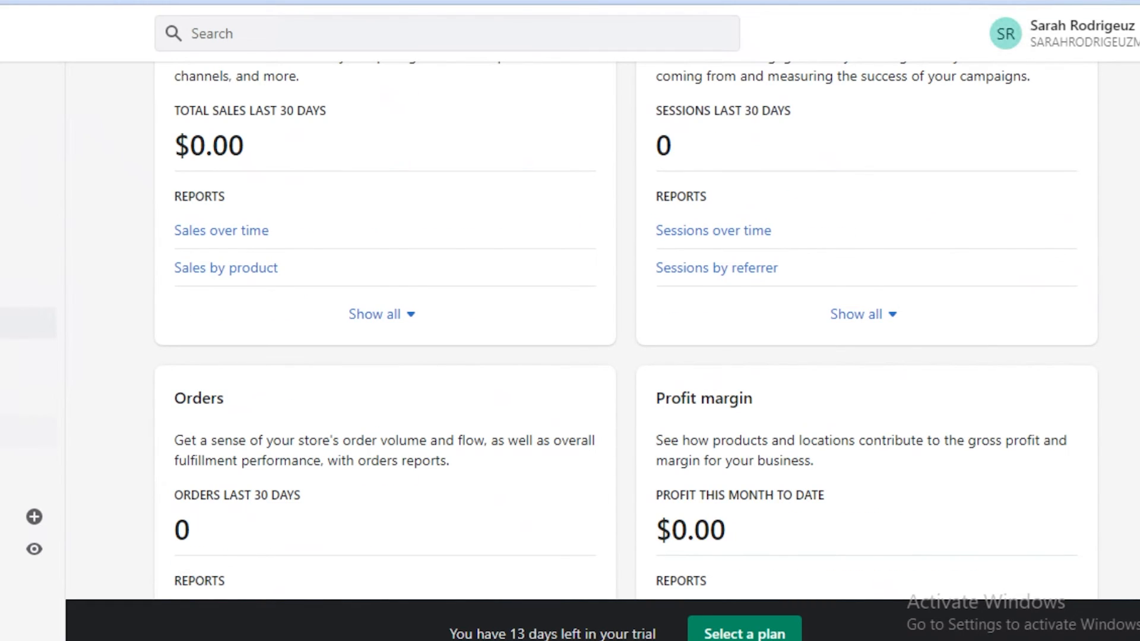
# - Start a new customer-entered discount code in Discounts and set its code to 346AWQE3
pyautogui.click(29, 431)
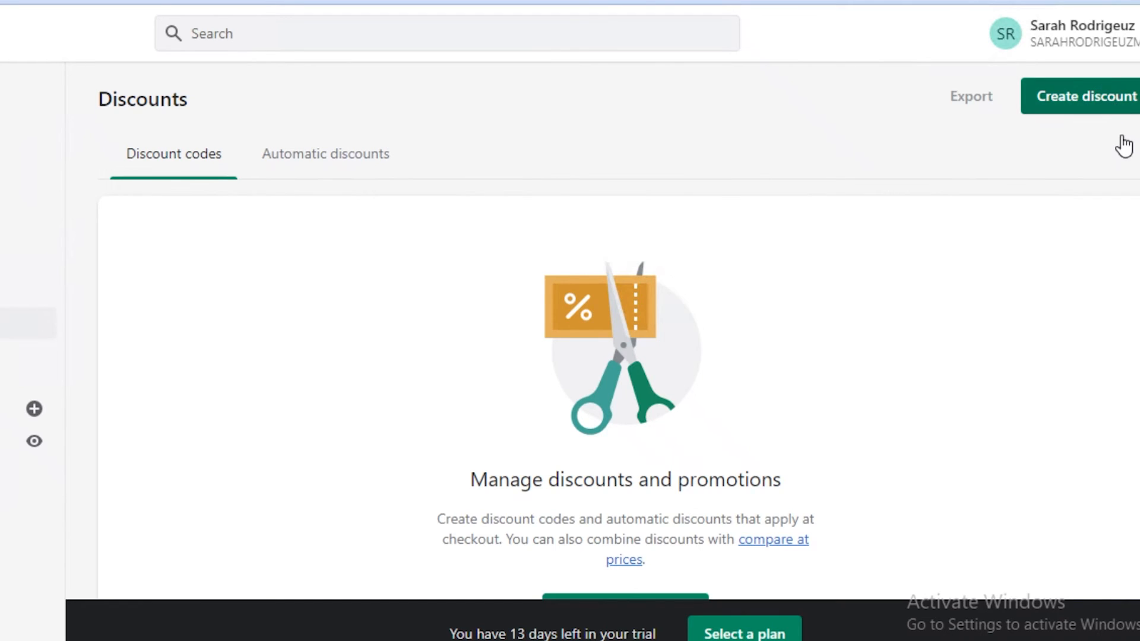
pyautogui.scroll(-3, 1123, 145)
pyautogui.scroll(3, 1126, 144)
pyautogui.click(1099, 100)
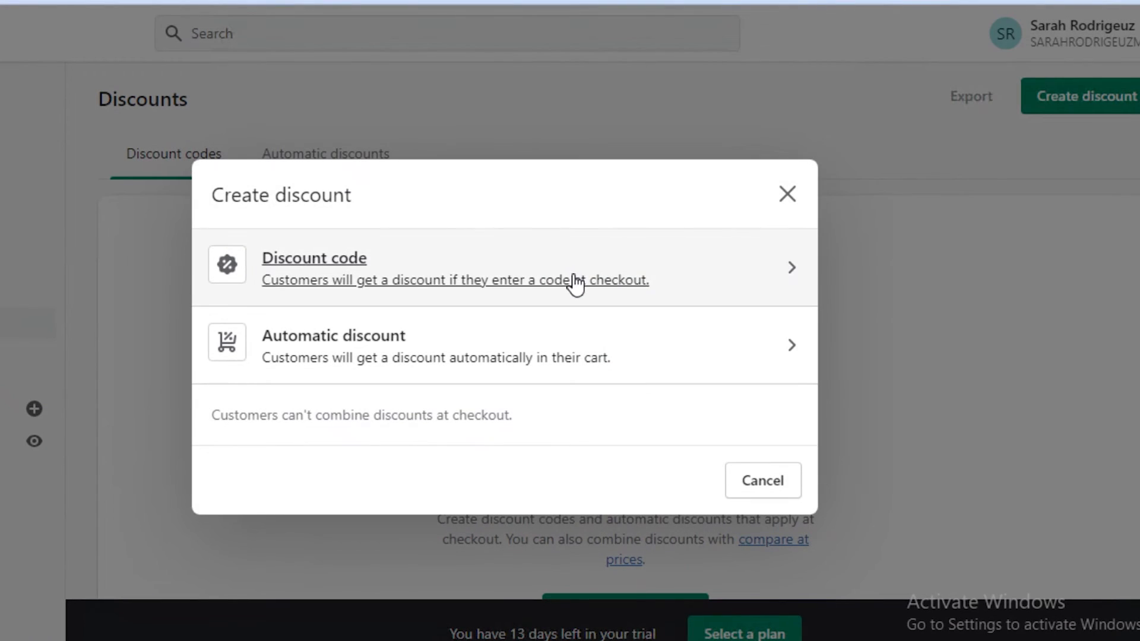
pyautogui.click(574, 281)
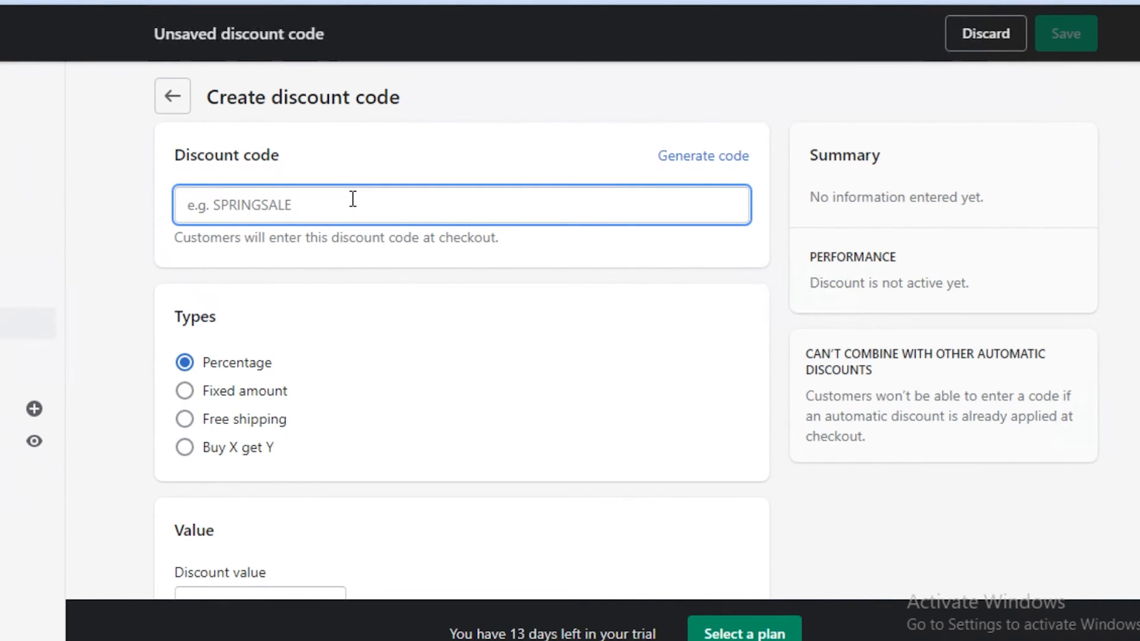
pyautogui.write('3464G')
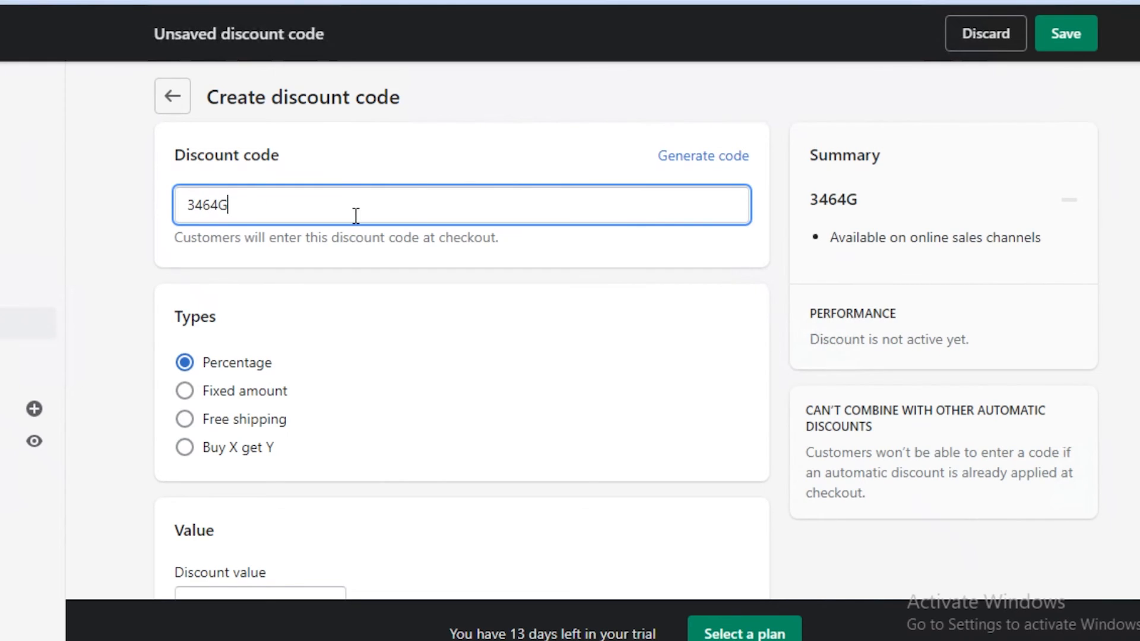
pyautogui.write('SAWQE3')
pyautogui.click(238, 208)
pyautogui.press('BackSpace')
pyautogui.press('BackSpace')
pyautogui.press('BackSpace')
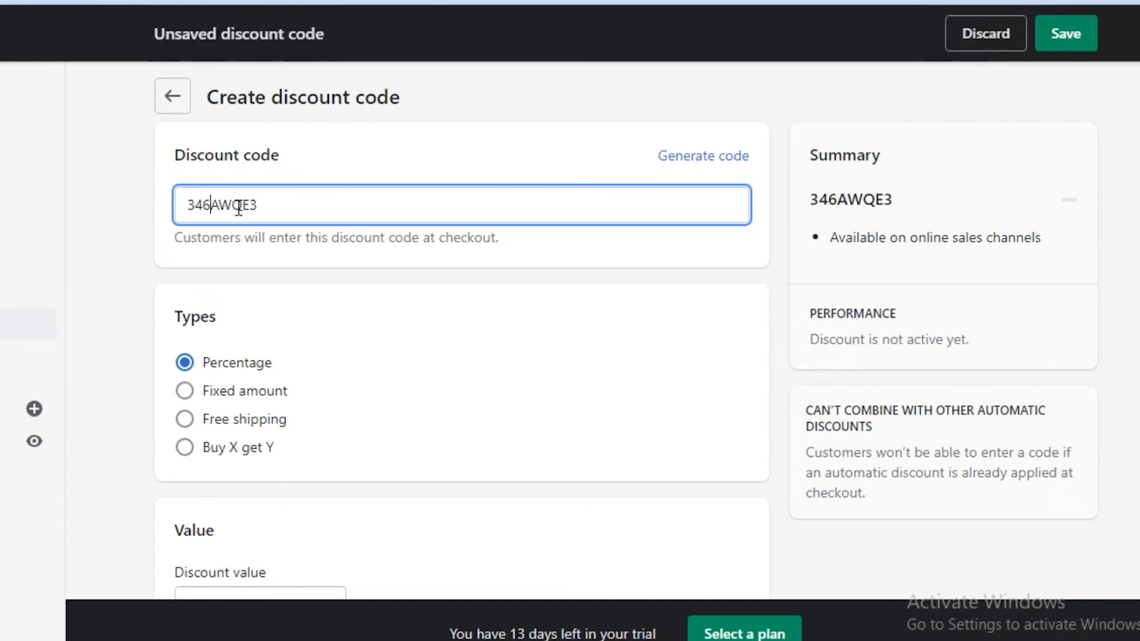
pyautogui.click(493, 380)
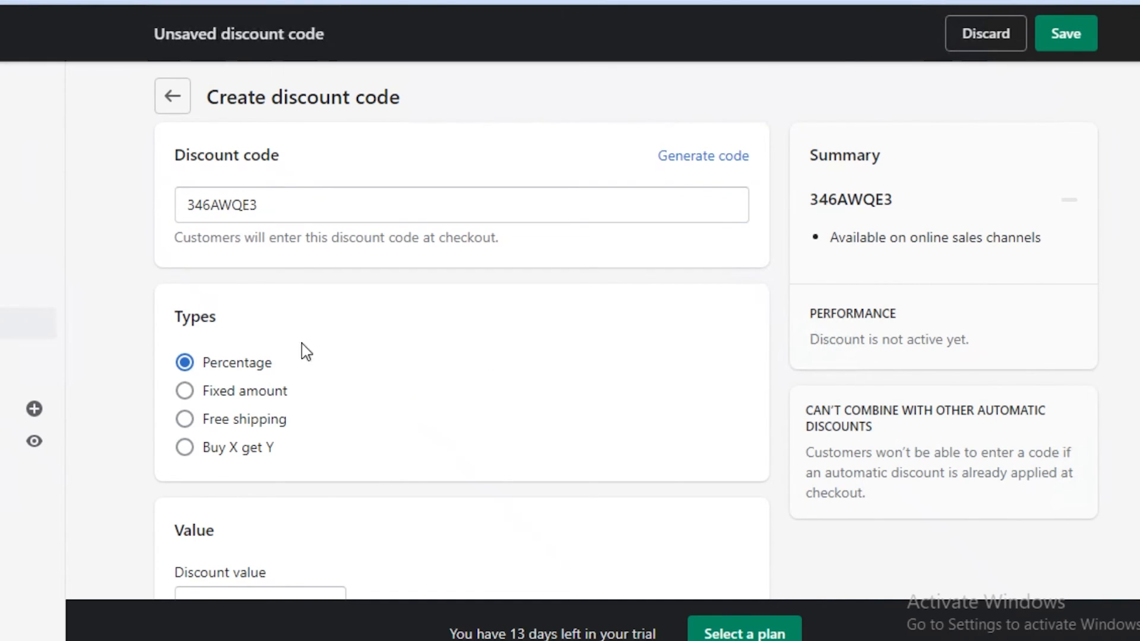
# - Set the percentage discount value to 10%, review the product, minimum requirement, eligibility, usage and date options, and save the discount code
pyautogui.scroll(-2, 350, 371)
pyautogui.scroll(-2, 257, 478)
pyautogui.click(251, 407)
pyautogui.write('10')
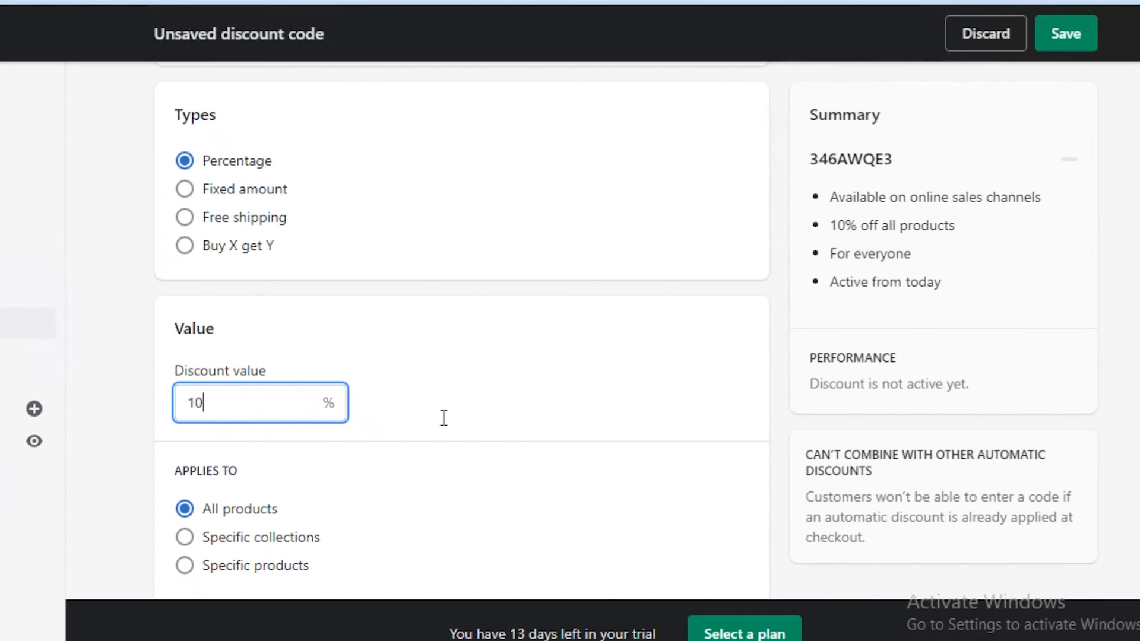
pyautogui.click(466, 428)
pyautogui.scroll(-5, 214, 452)
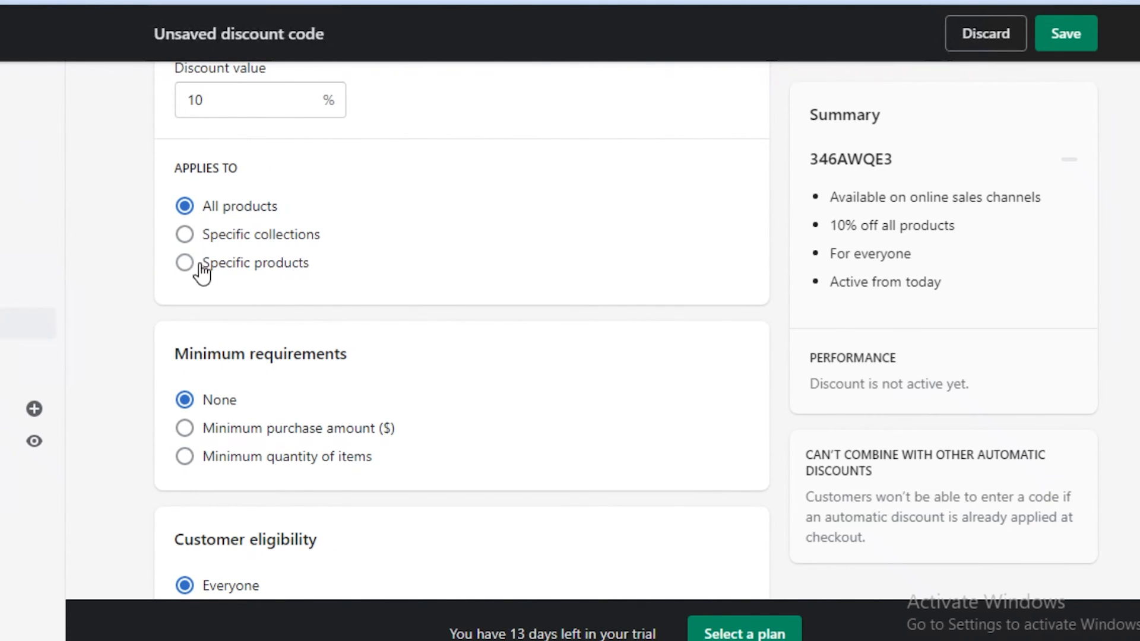
pyautogui.scroll(-2, 291, 290)
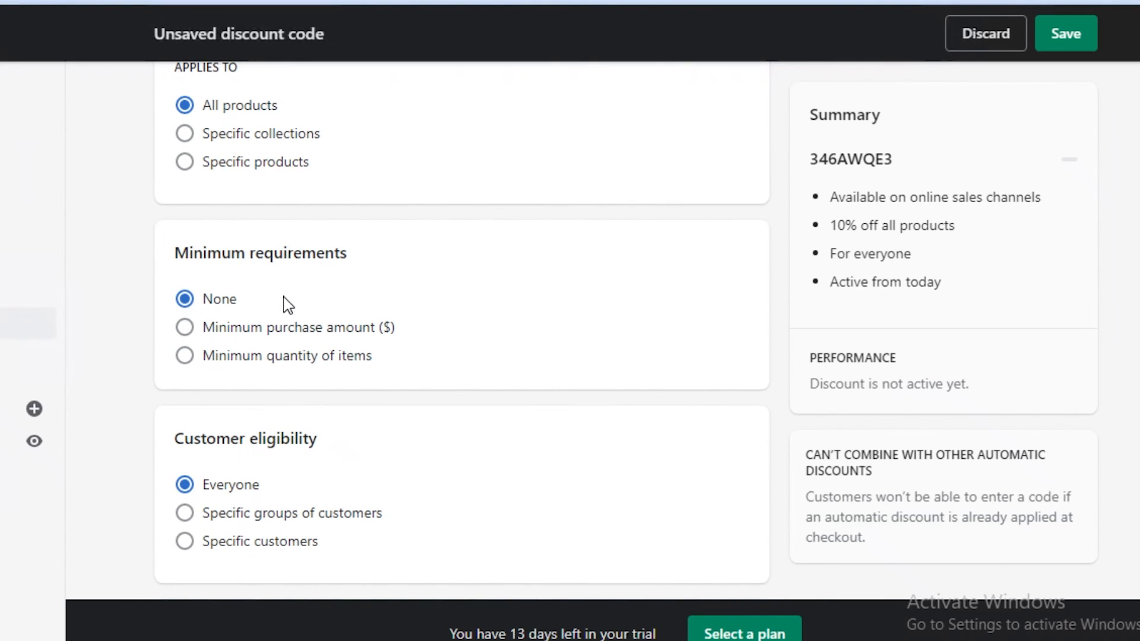
pyautogui.scroll(-5, 338, 287)
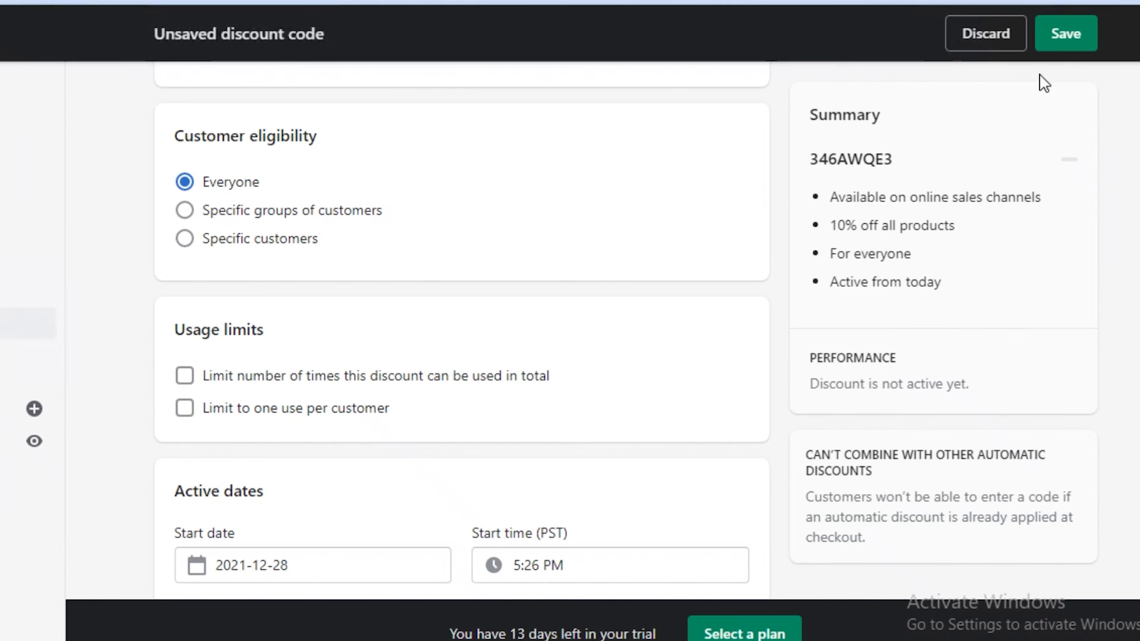
pyautogui.scroll(-3, 355, 241)
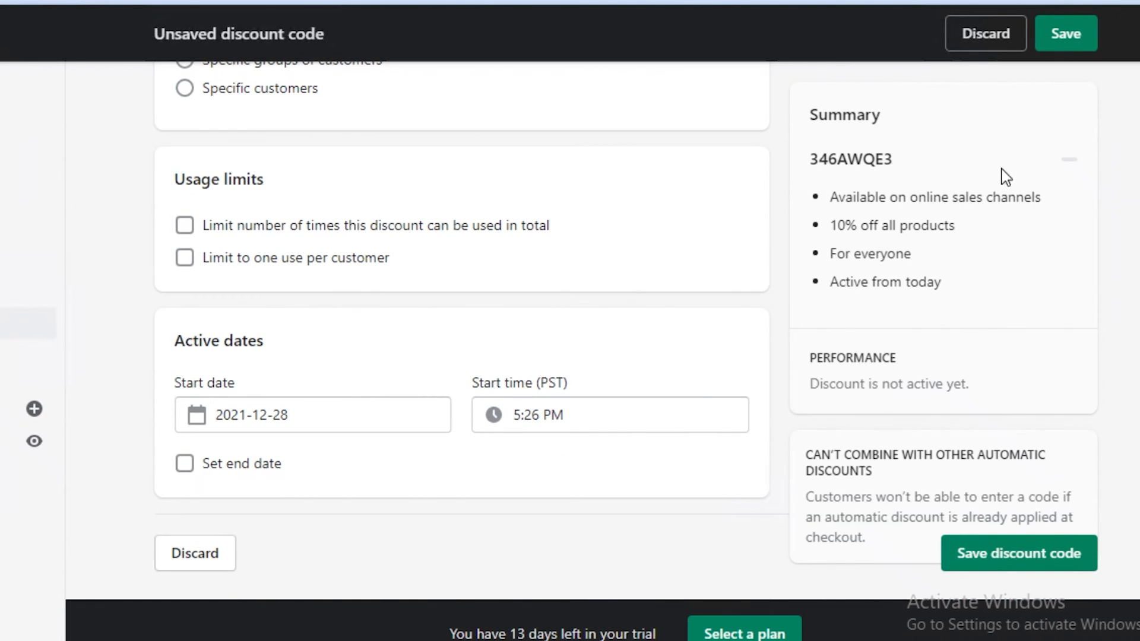
pyautogui.click(1063, 46)
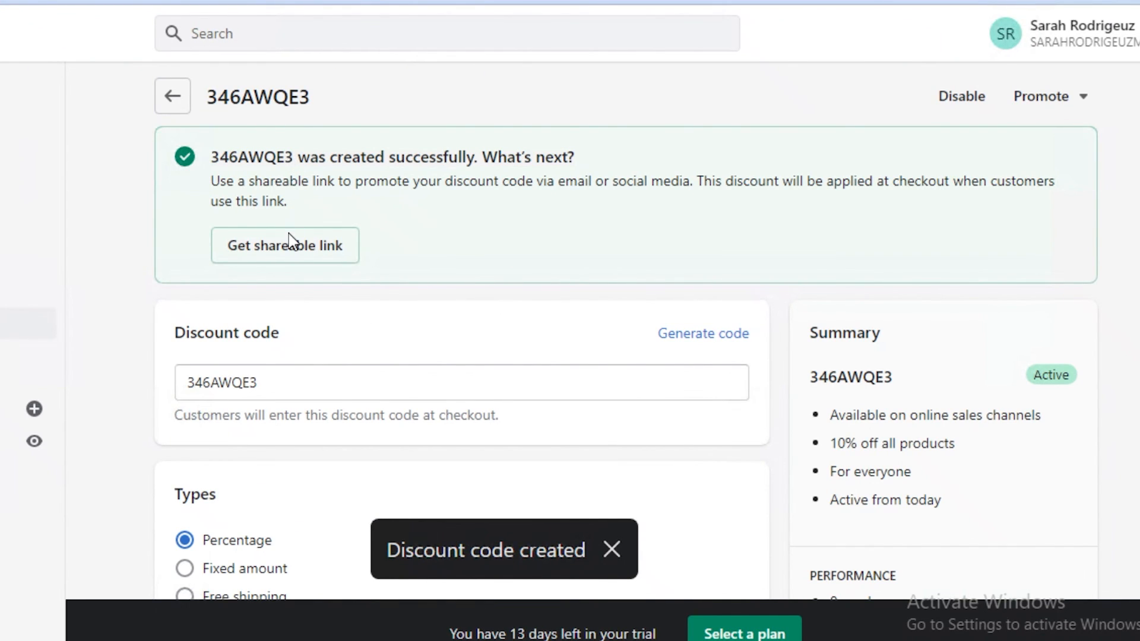
# - Look at the store's admin home overview and return to the product list
pyautogui.click(12, 90)
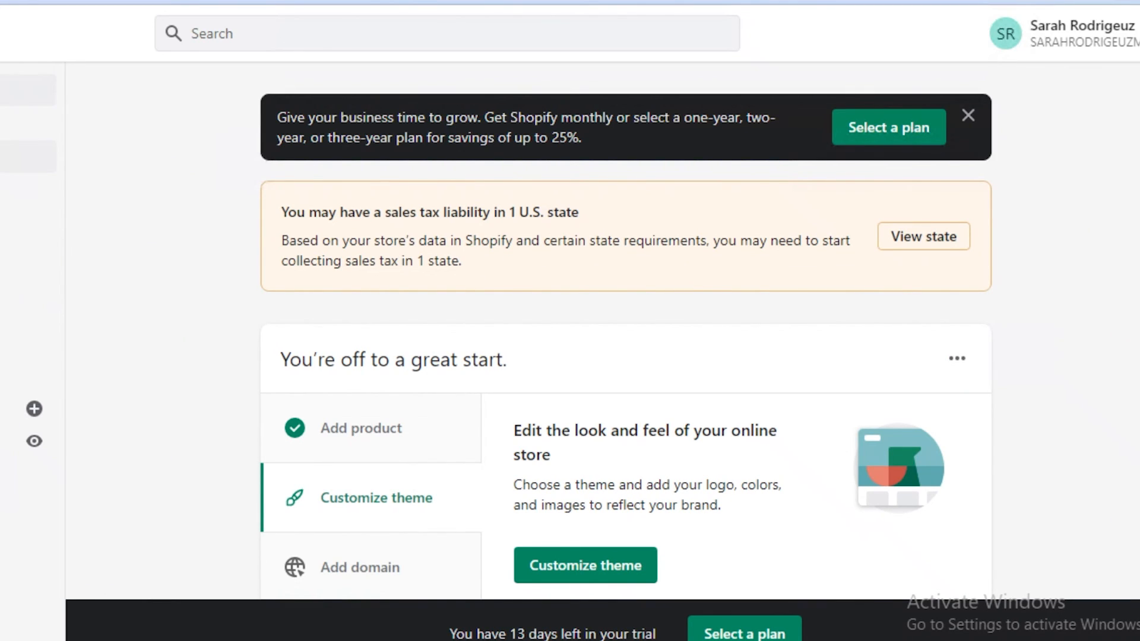
pyautogui.click(12, 156)
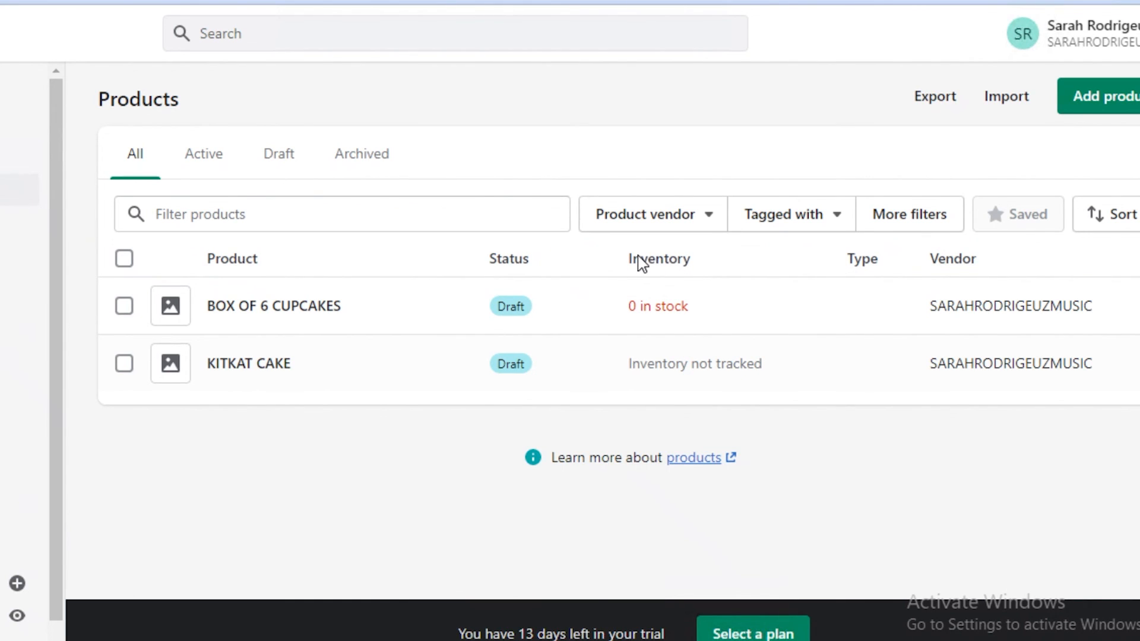